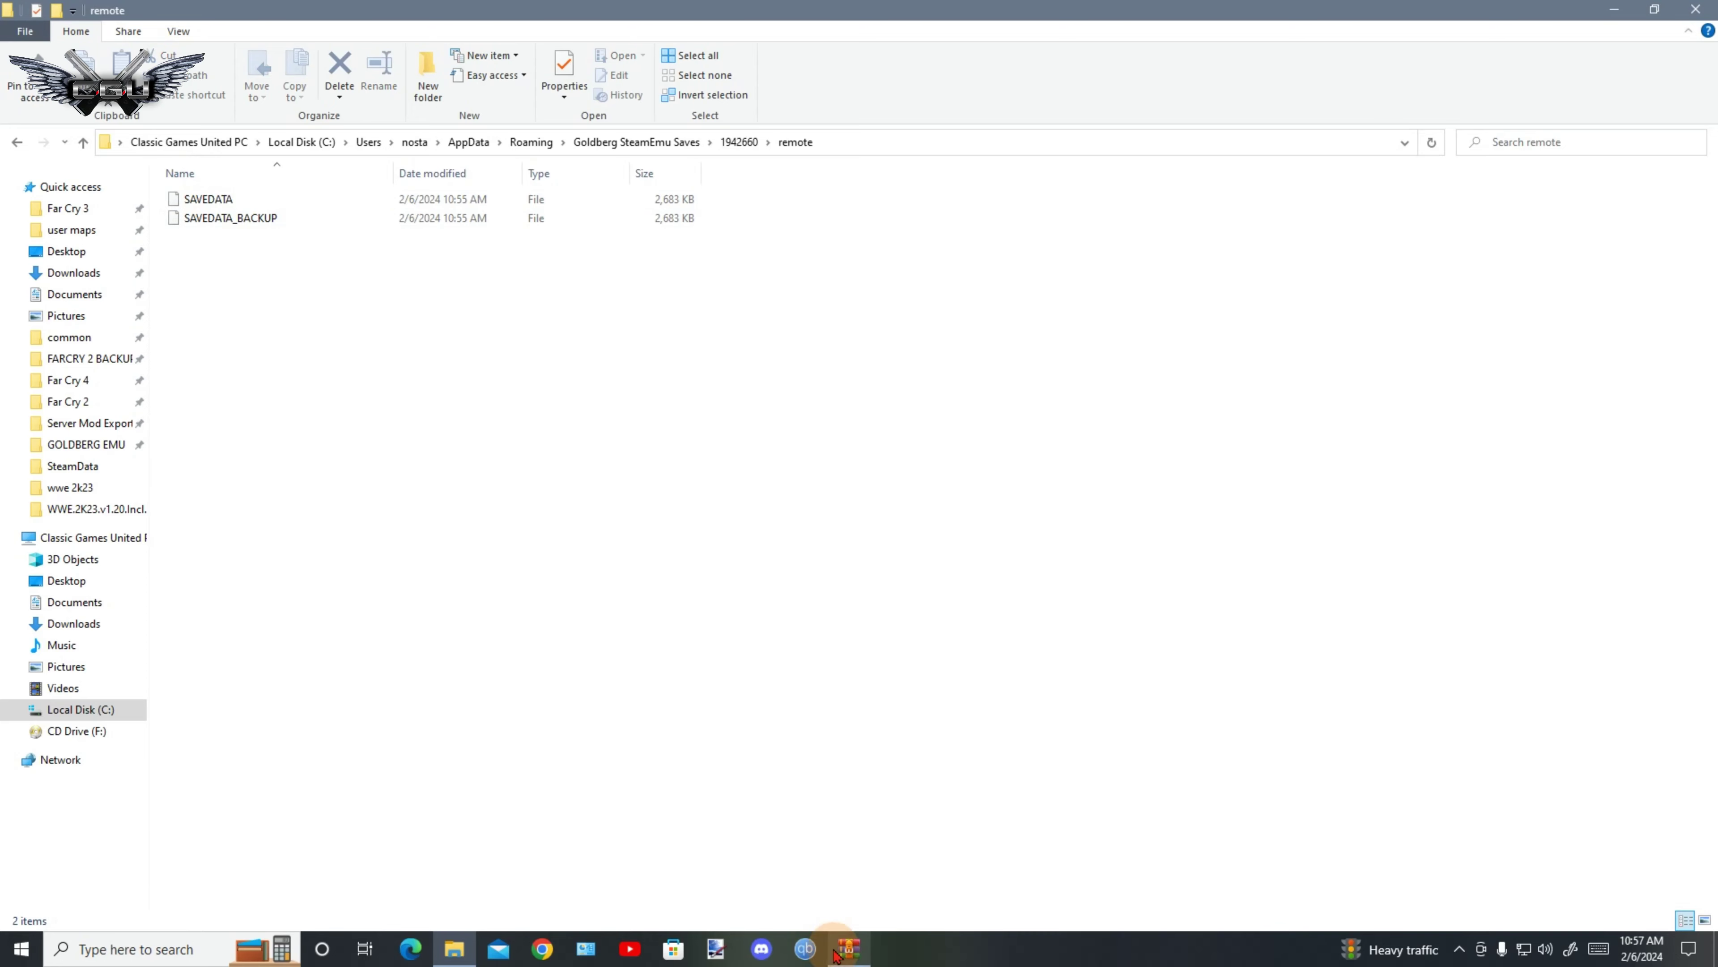
- Move SAVEDATA and SAVEDATA_BACKUP from the 2K23 CP CC.rar archive into the remote save folder, replacing the existing files, and close both windows
{"action": "left_click", "coordinate": [839, 950]}
{"action": "left_click_drag", "start_coordinate": [516, 419], "coordinate": [518, 421]}
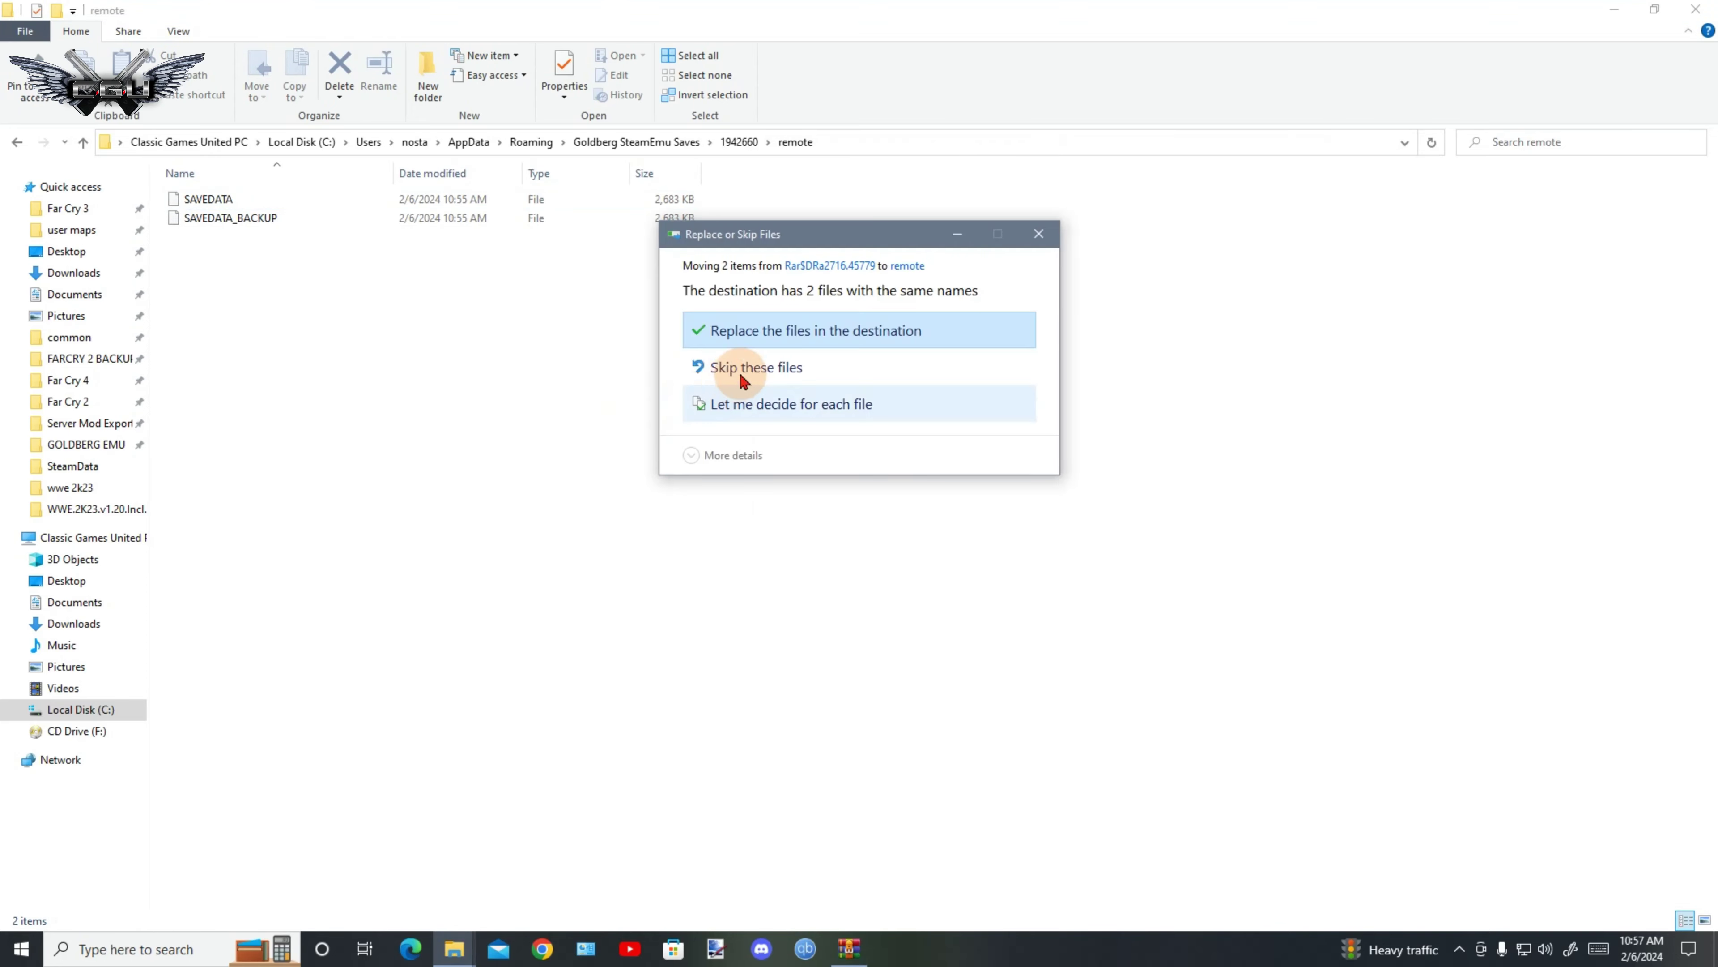
{"action": "left_click", "coordinate": [765, 332]}
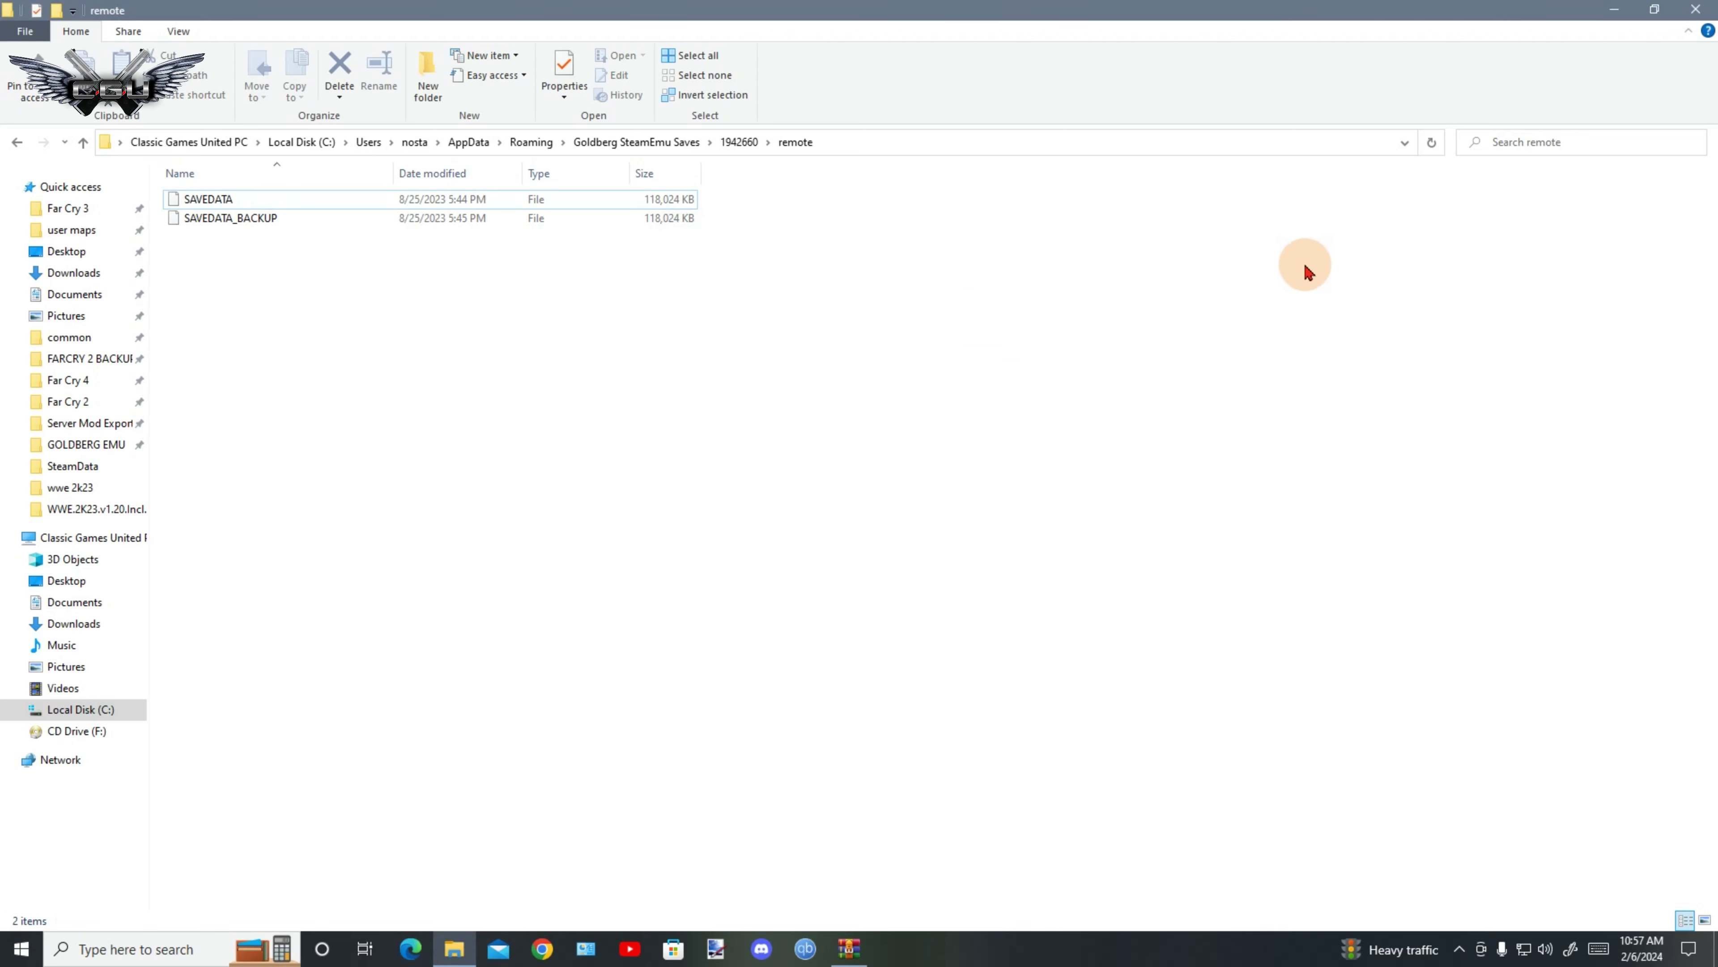
{"action": "left_click", "coordinate": [1695, 12]}
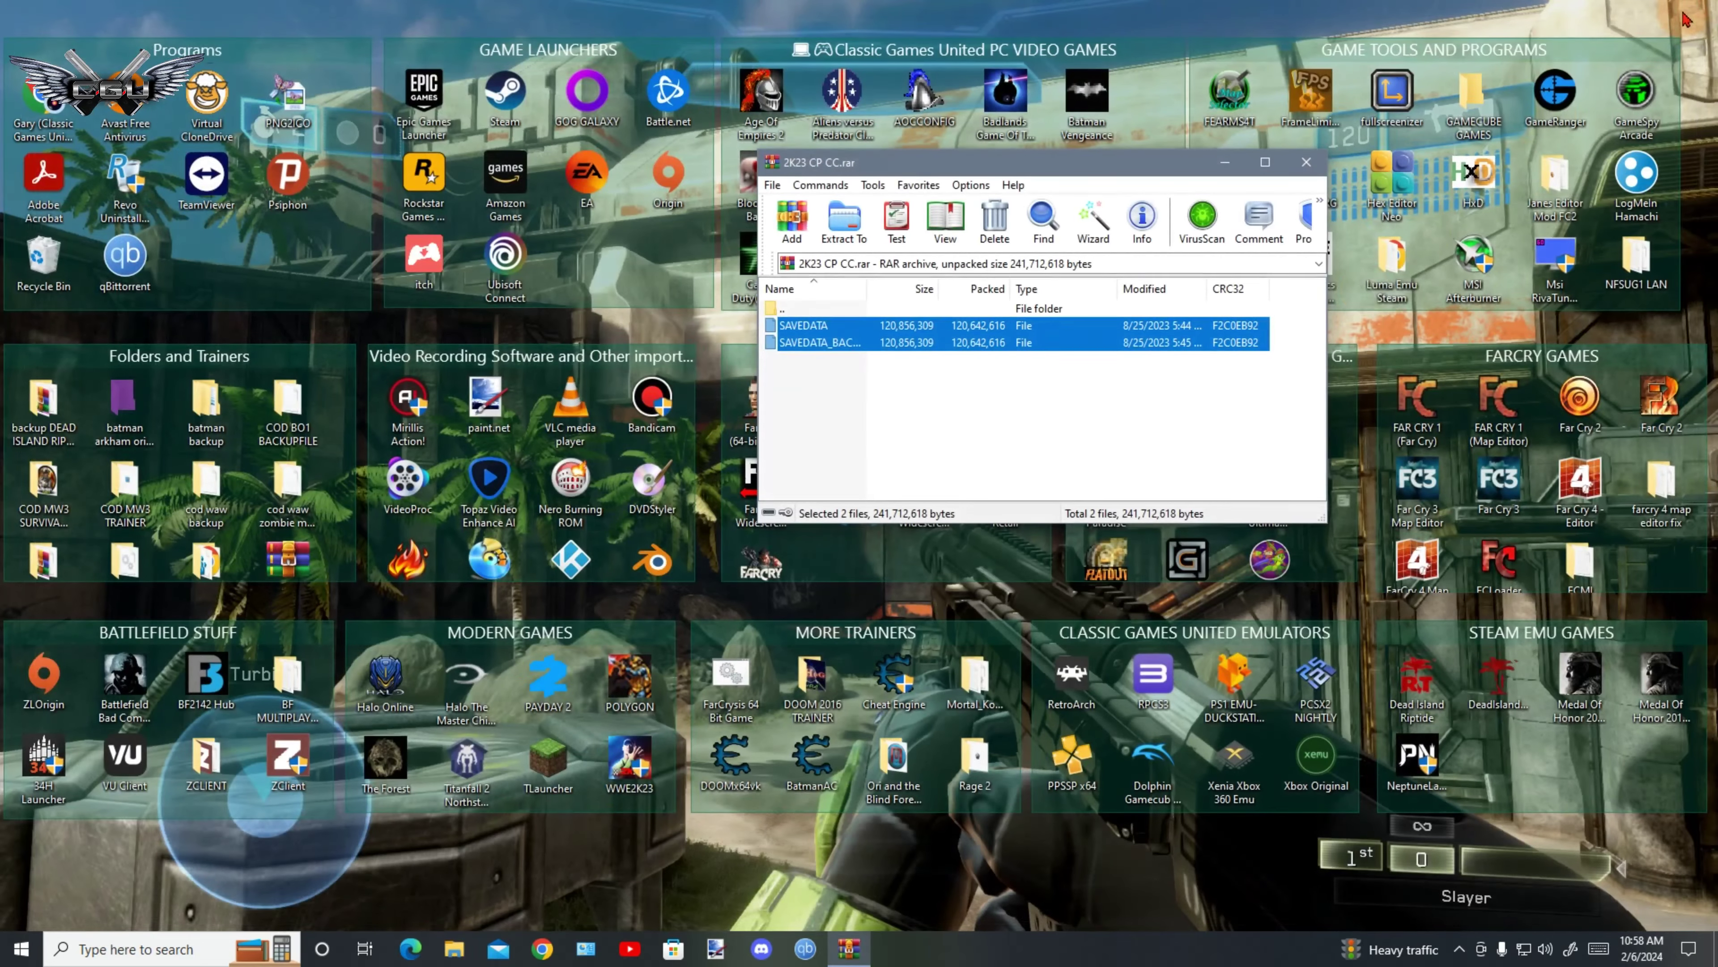
{"action": "left_click", "coordinate": [1311, 169]}
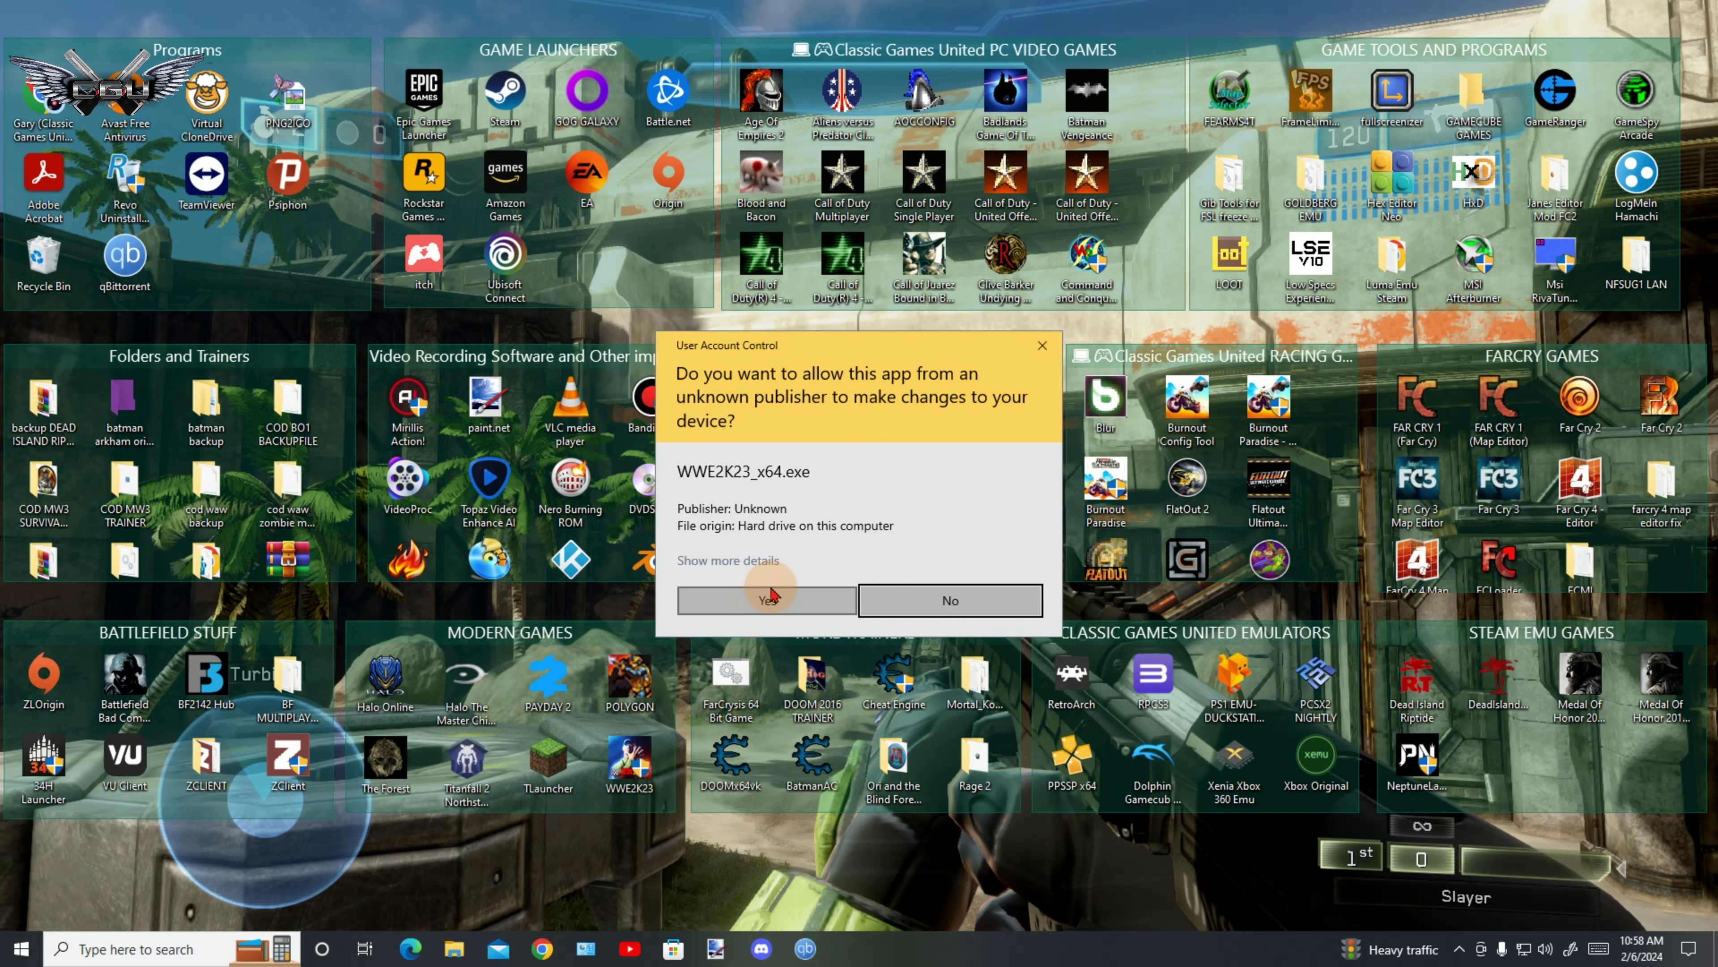
- Launch WWE2K23_x64.exe, get past the corrupted-save prompt and decline the gameplay tutorial
{"action": "left_click", "coordinate": [775, 596]}
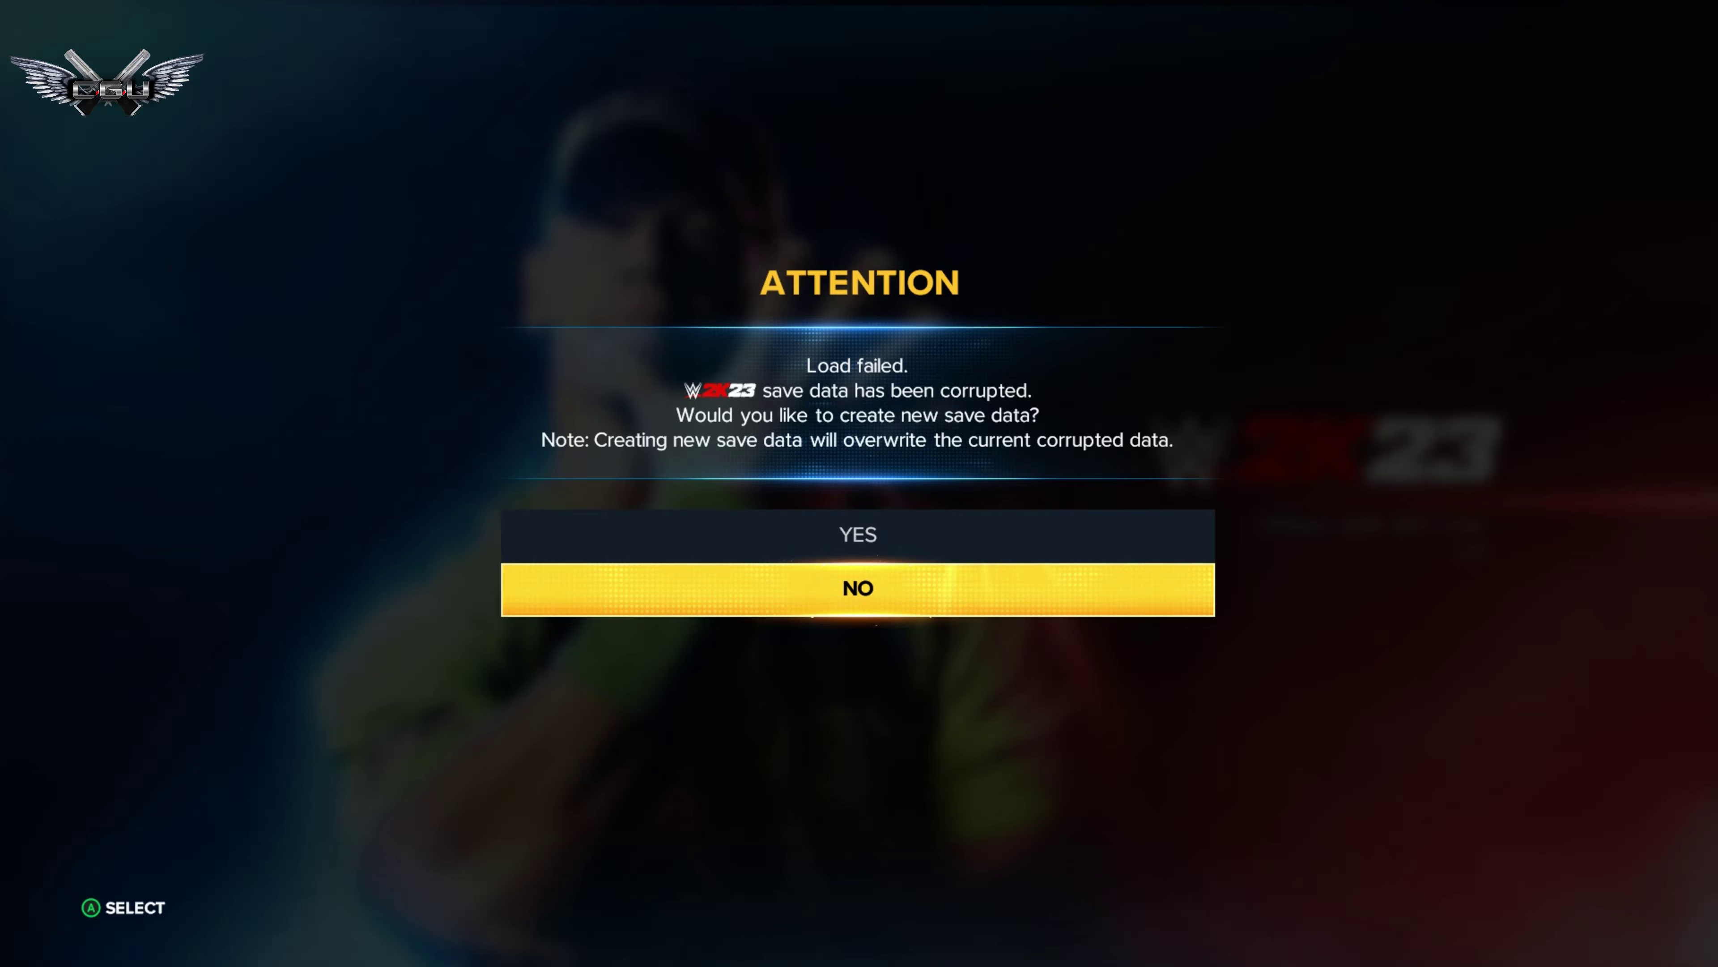
{"action": "key", "text": "Return"}
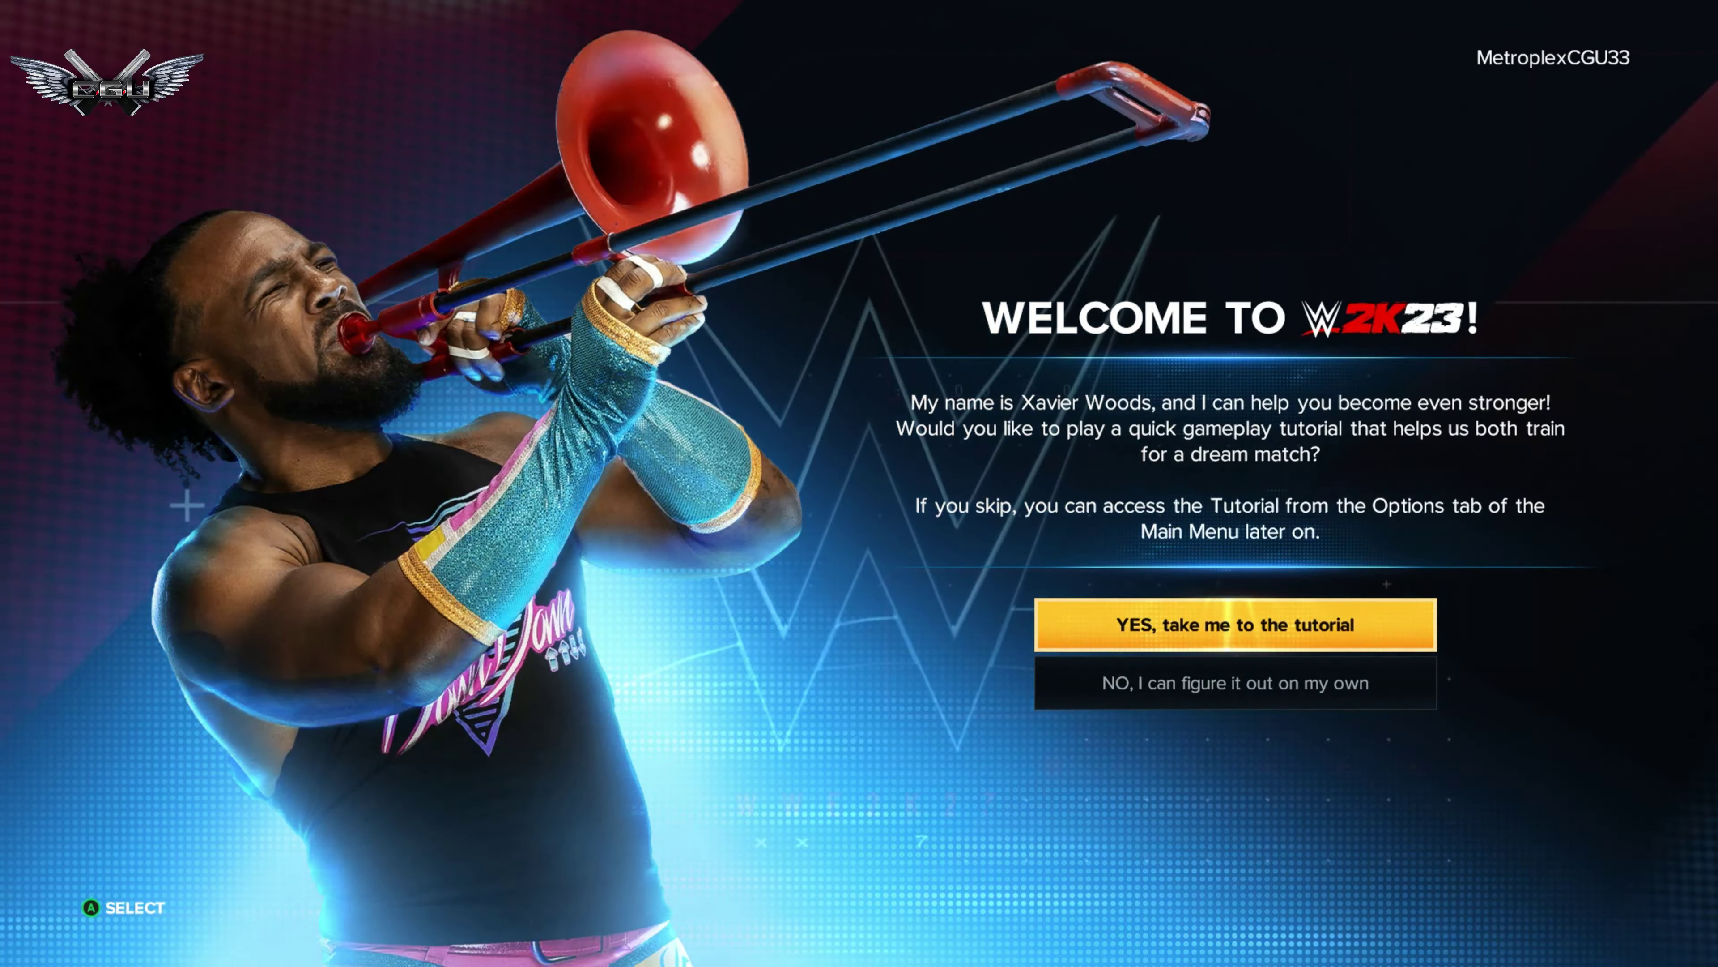
{"action": "key", "text": "Down"}
{"action": "key", "text": "Return"}
{"action": "key", "text": "Return"}
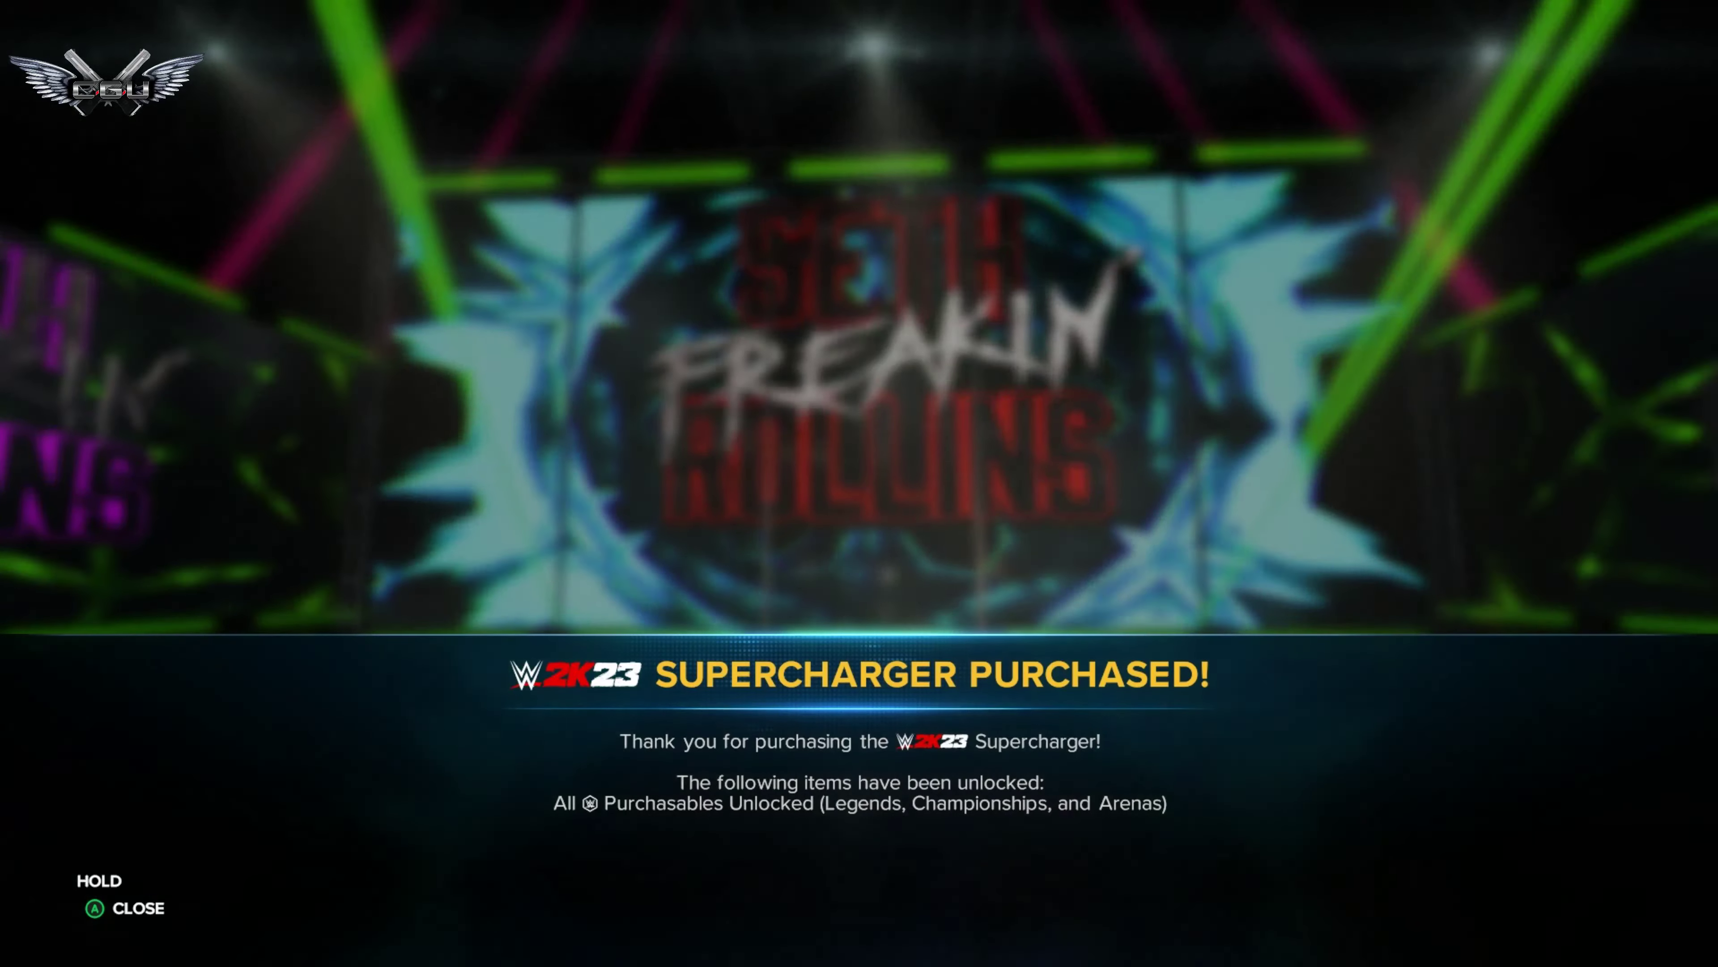
- Dismiss the Supercharger, Icon Edition, Ruthless Aggression and Steiner Row purchase notices to reach the game's main menu
{"action": "key", "text": "Return"}
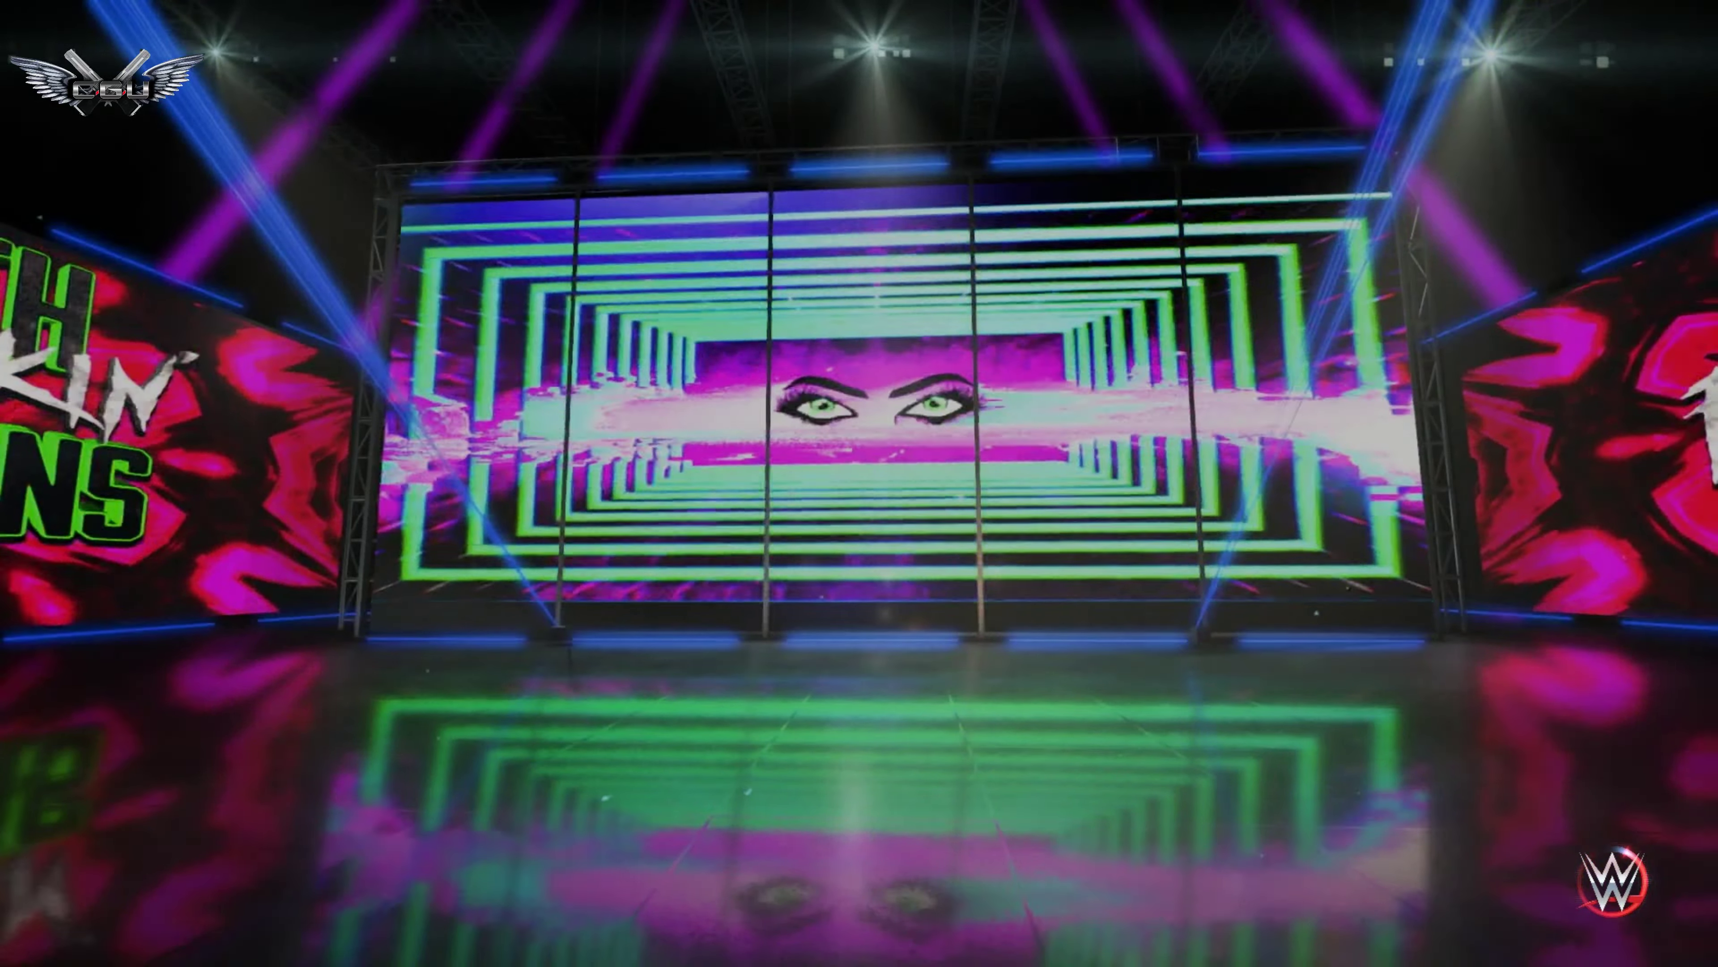
{"action": "key", "text": "Return"}
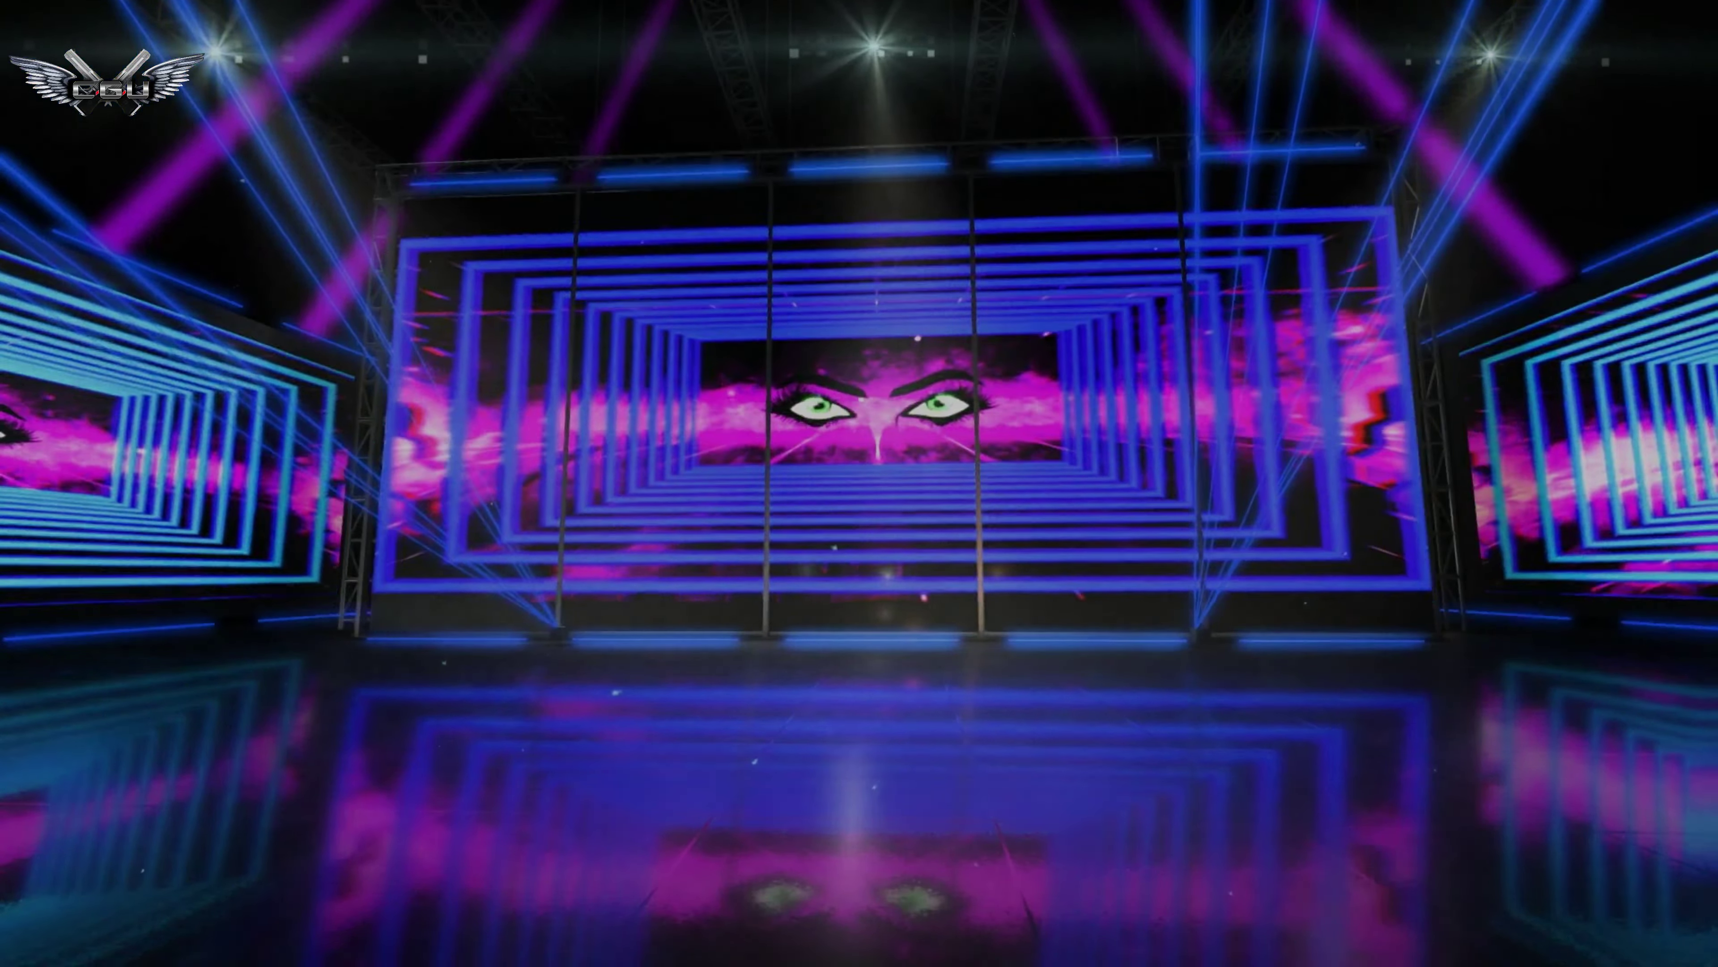
{"action": "key", "text": "Return"}
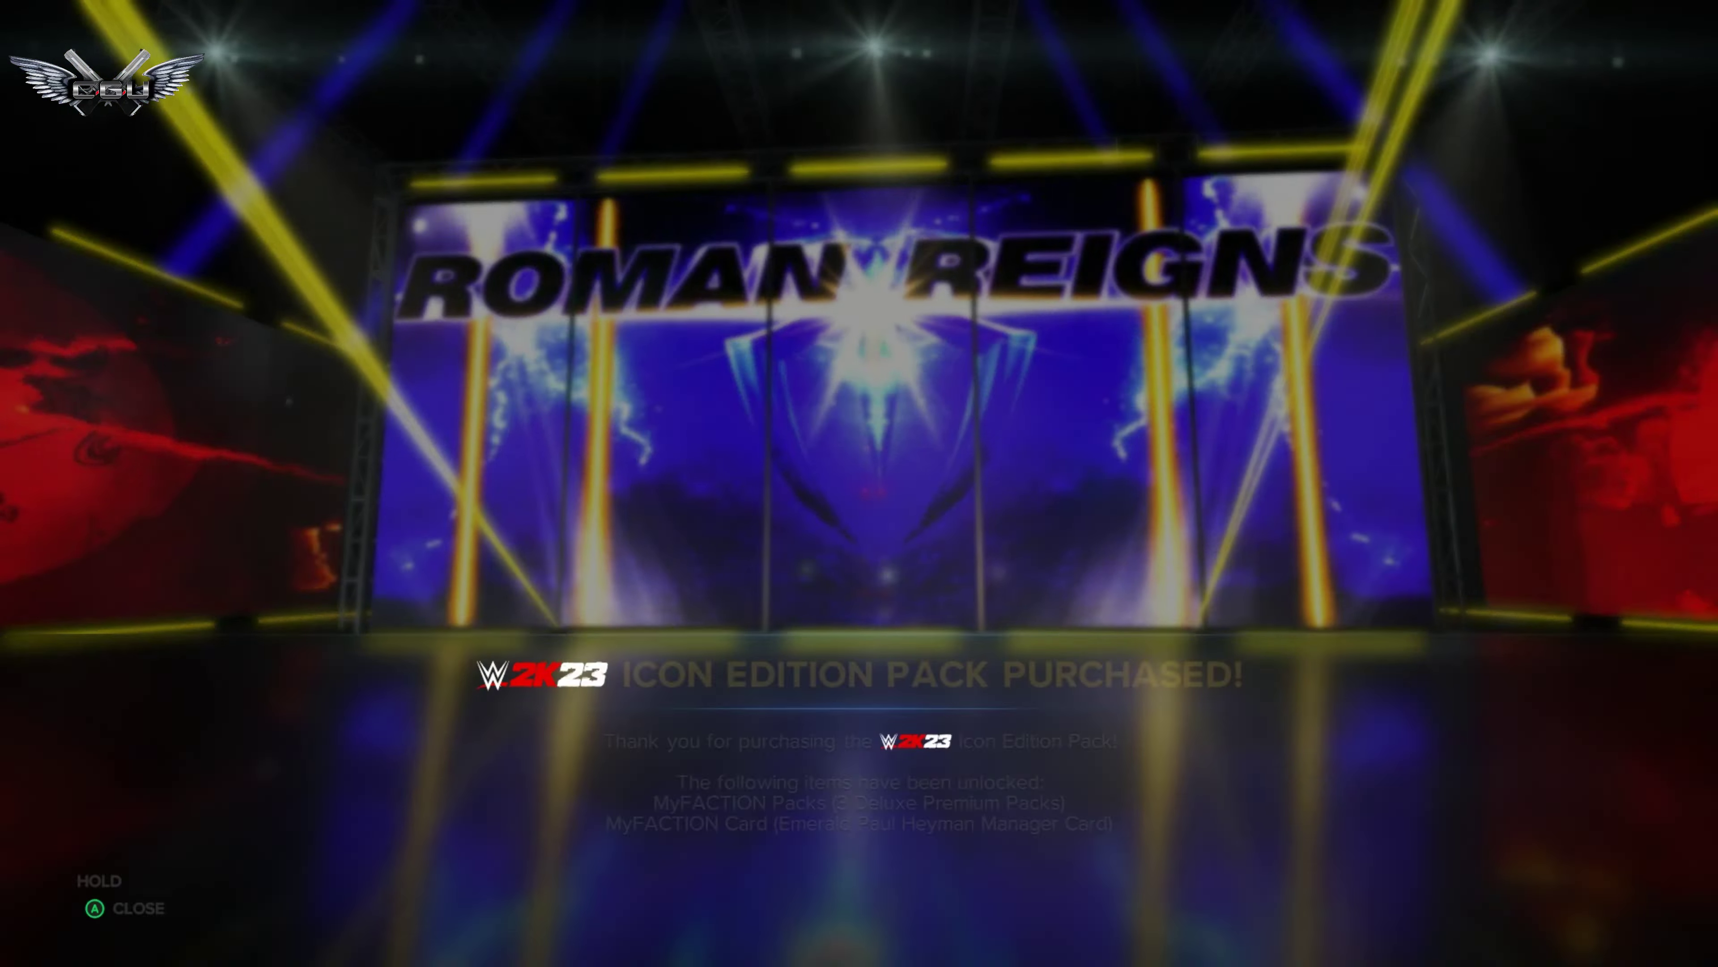
{"action": "key", "text": "Return"}
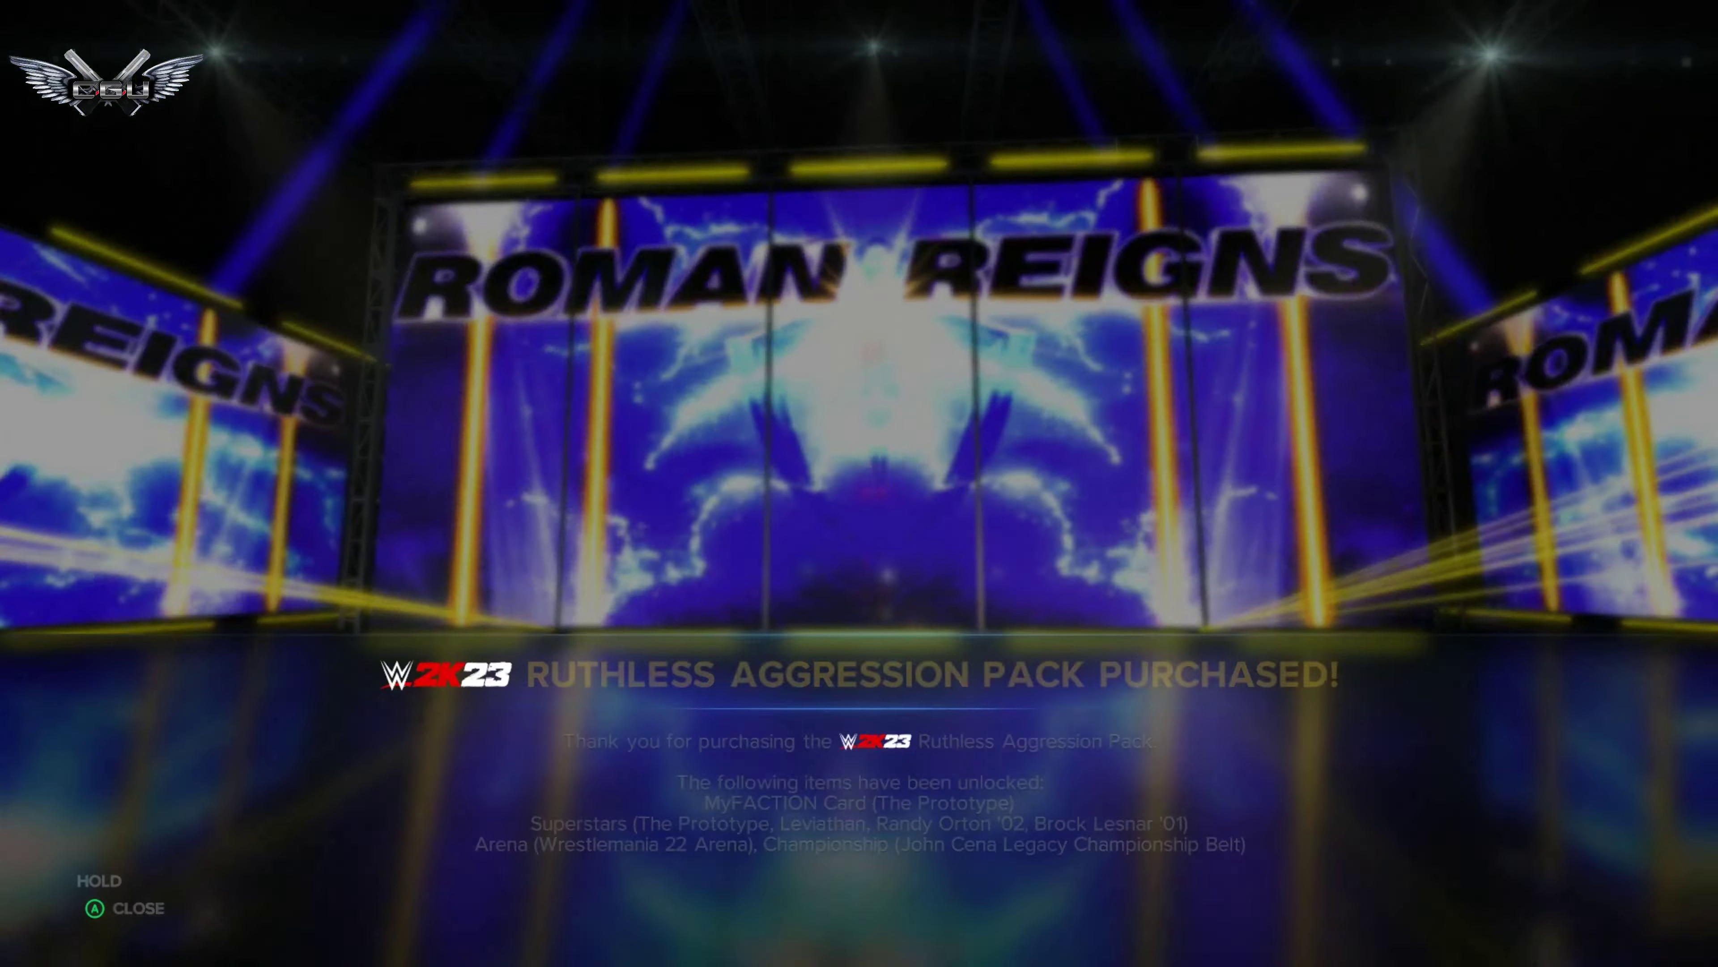
{"action": "key", "text": "Return"}
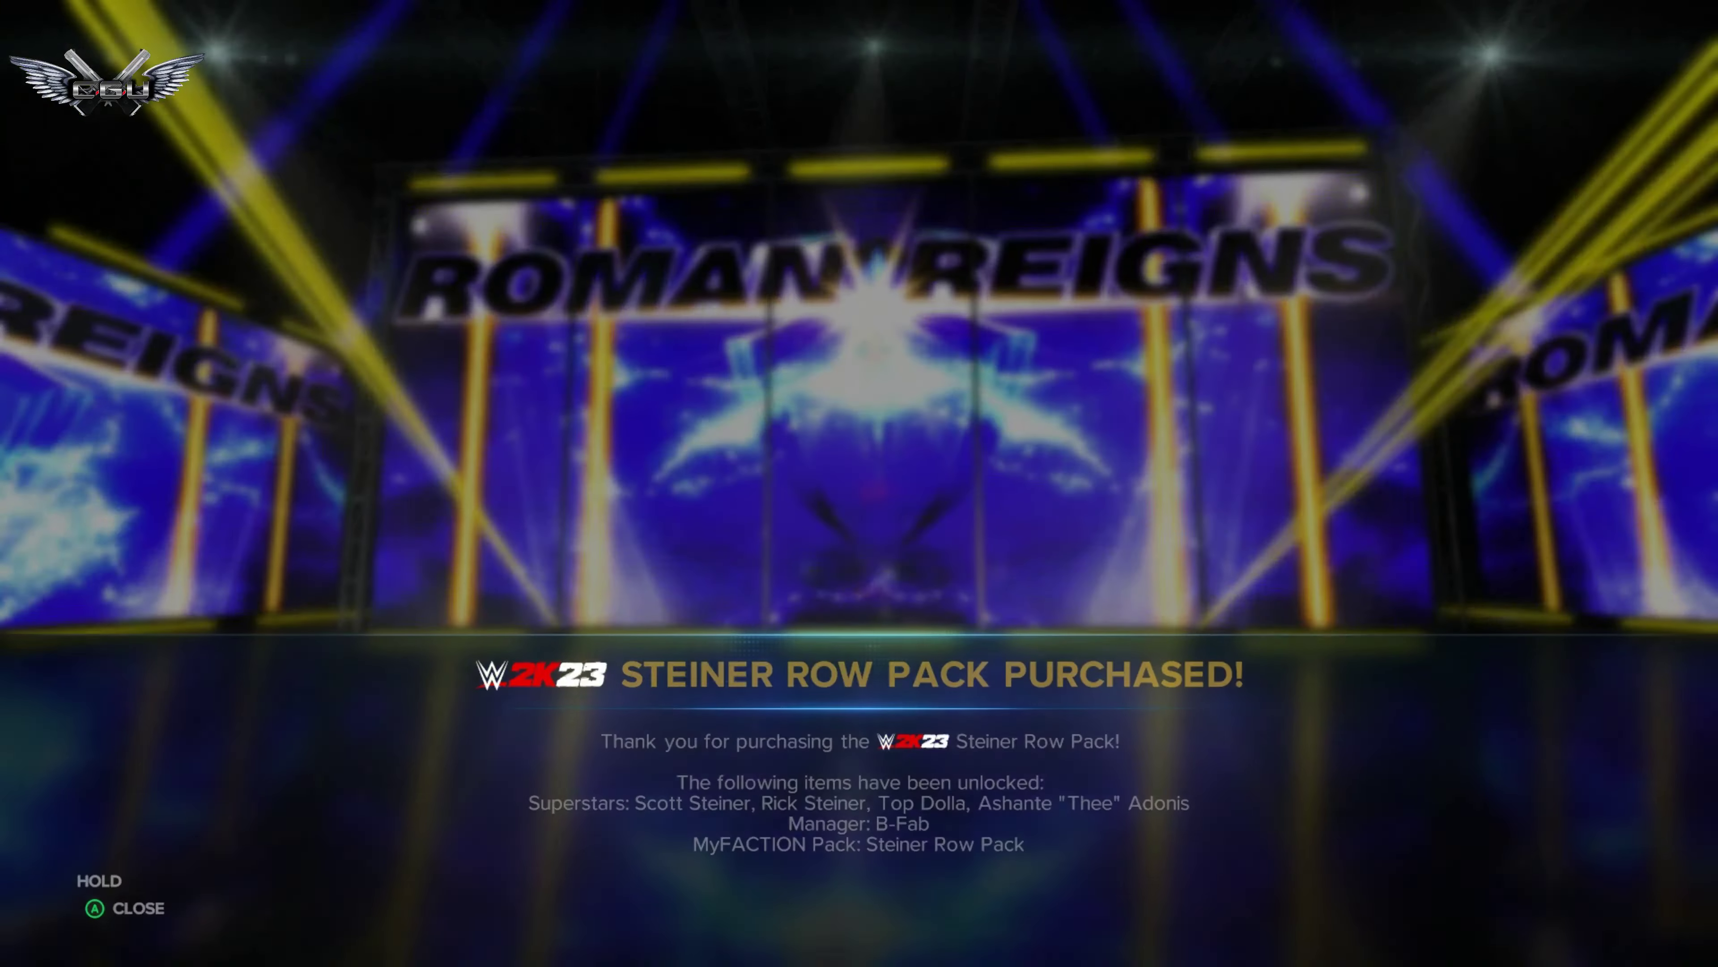
{"action": "key", "text": "Return"}
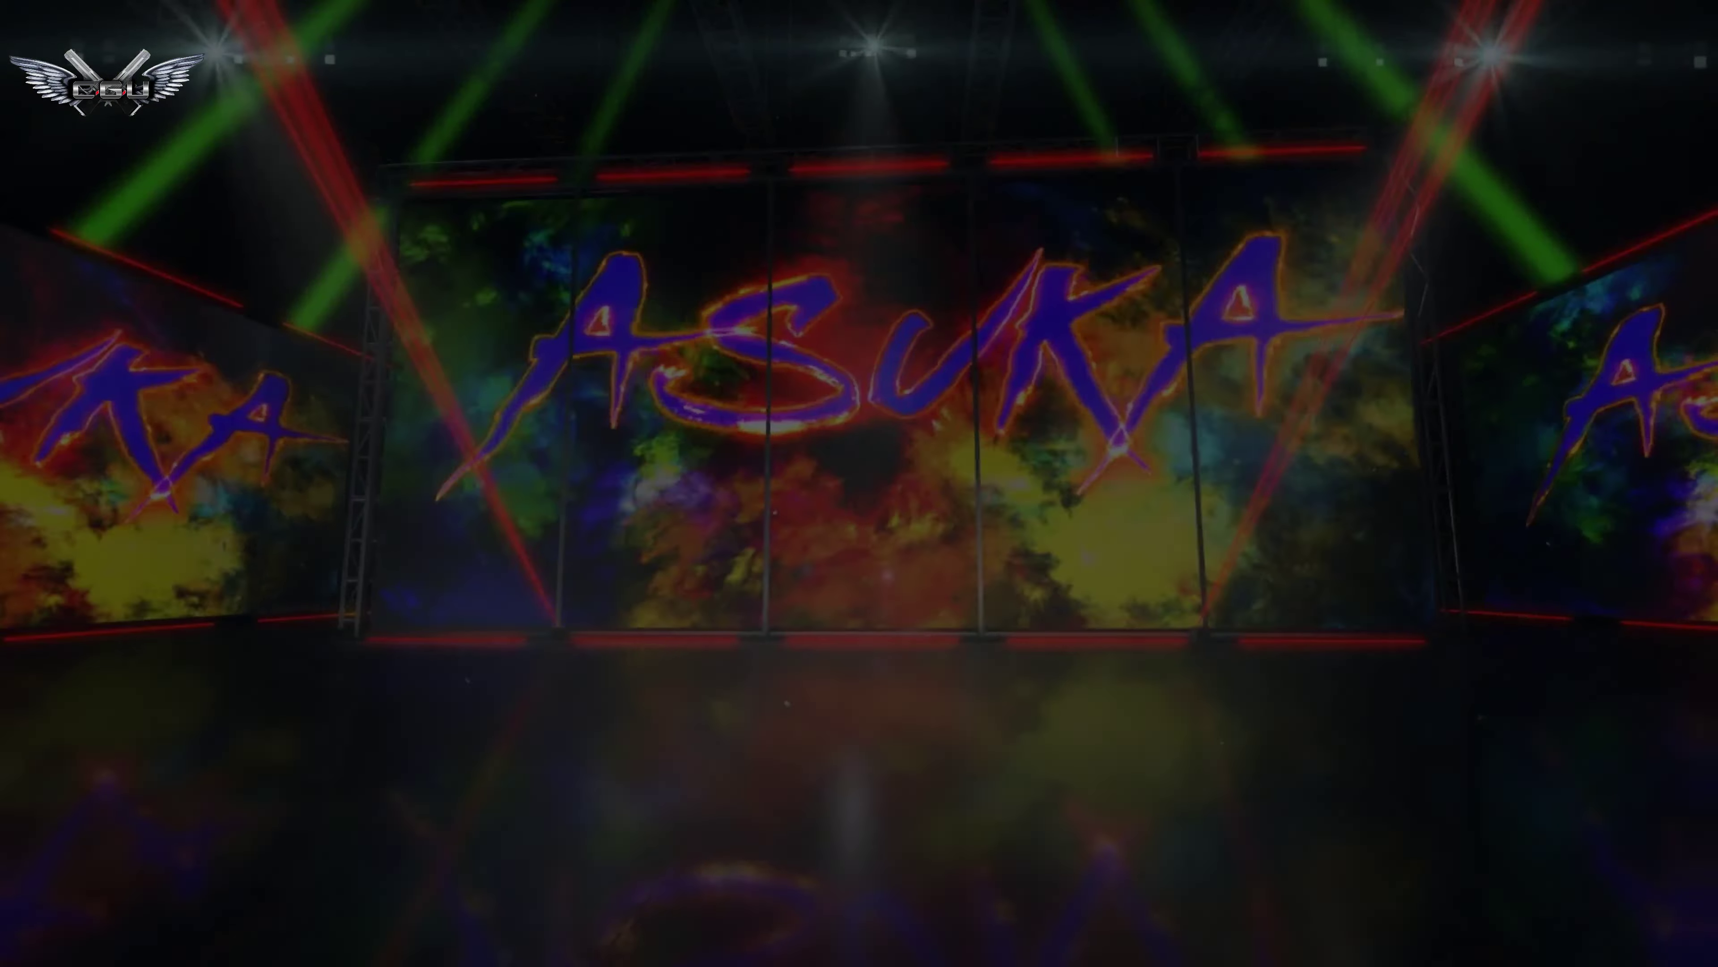
{"action": "key", "text": "Escape"}
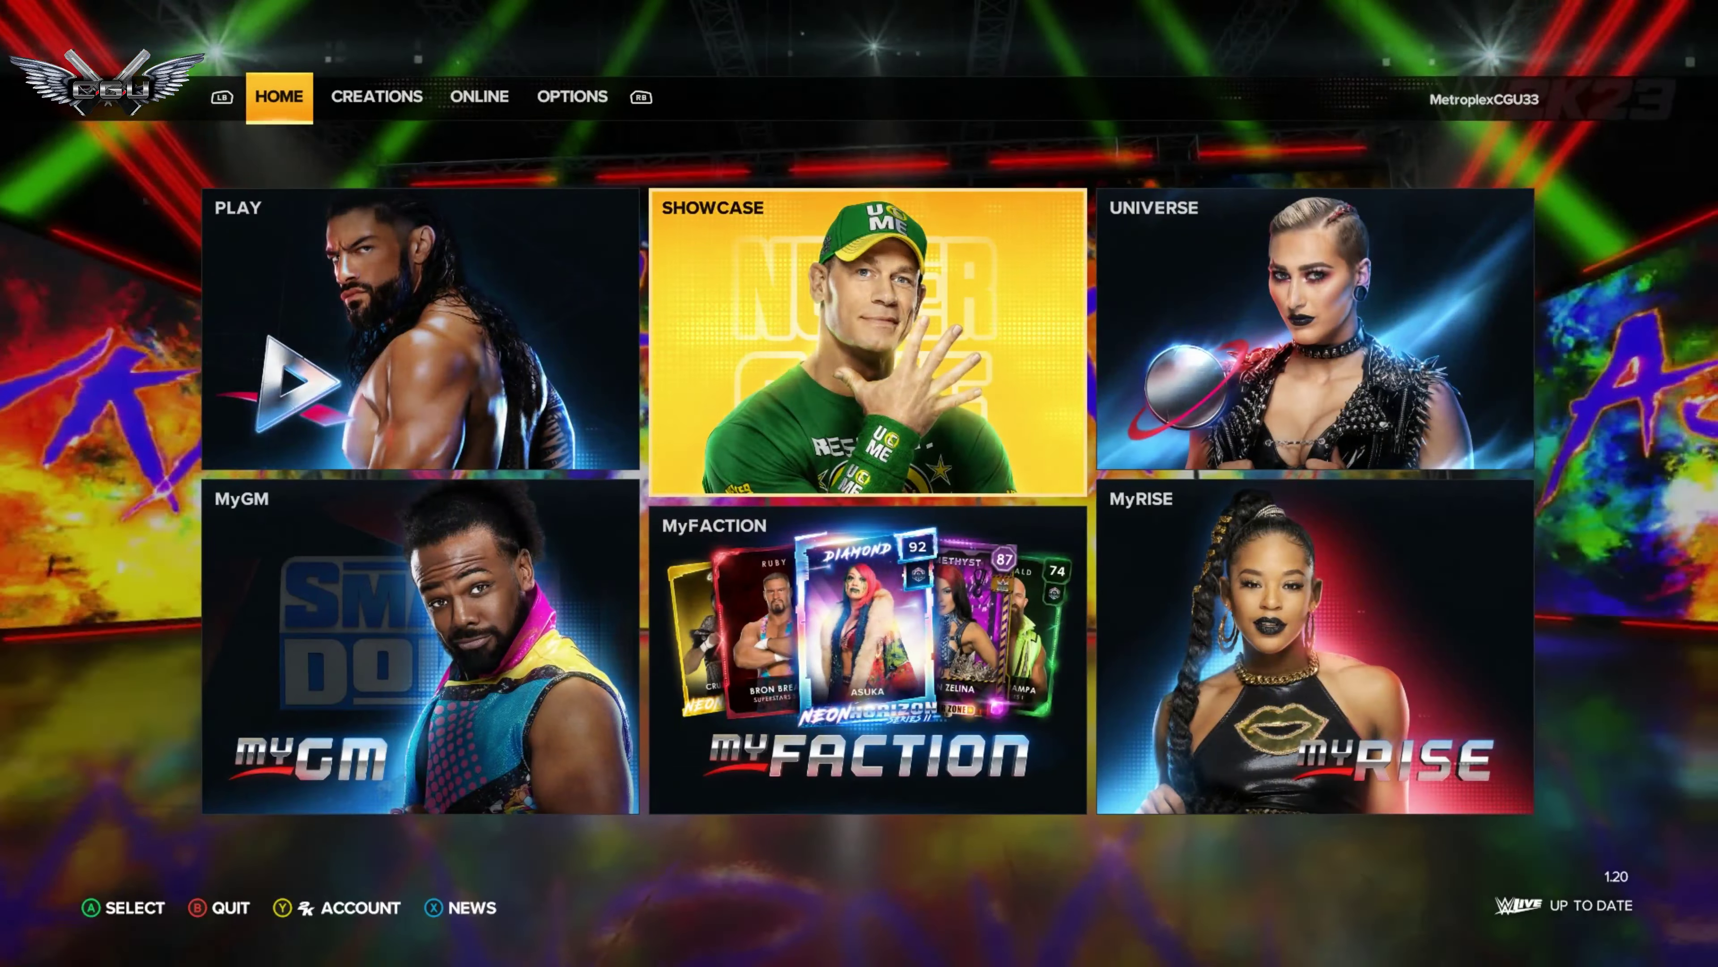
- Check the Superstar options under Creations, back out of them and answer the quit prompt
{"action": "key", "text": "e"}
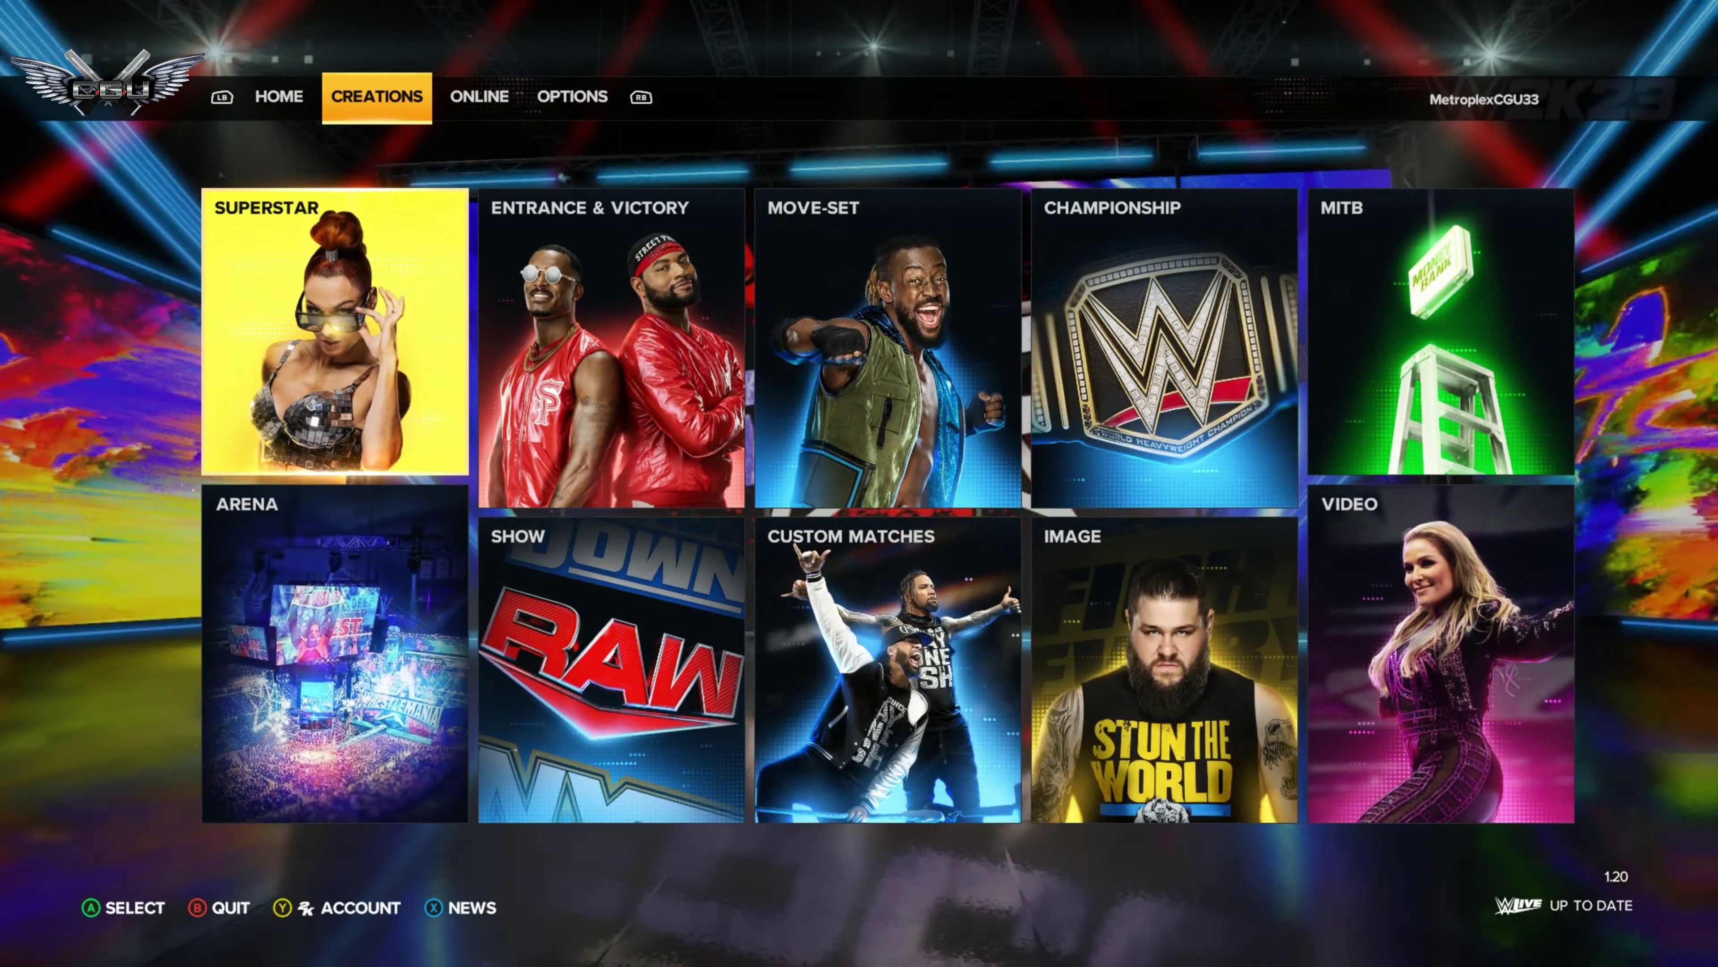
{"action": "key", "text": "Return"}
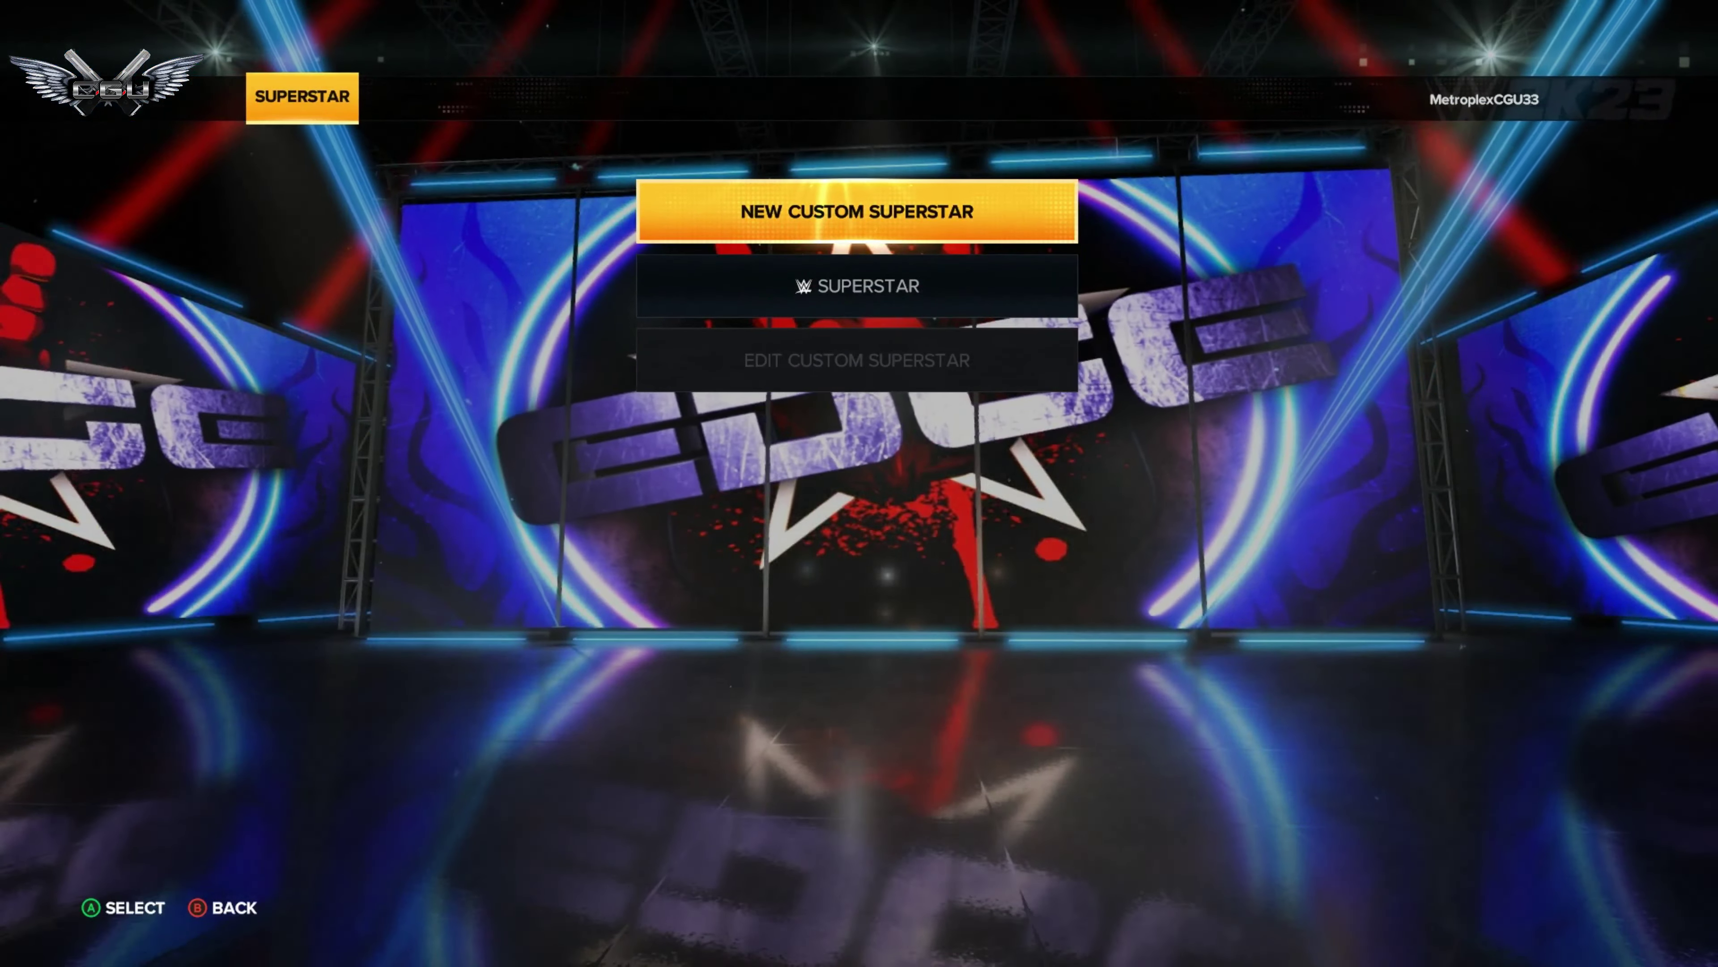
{"action": "key", "text": "Escape"}
{"action": "key", "text": "Escape"}
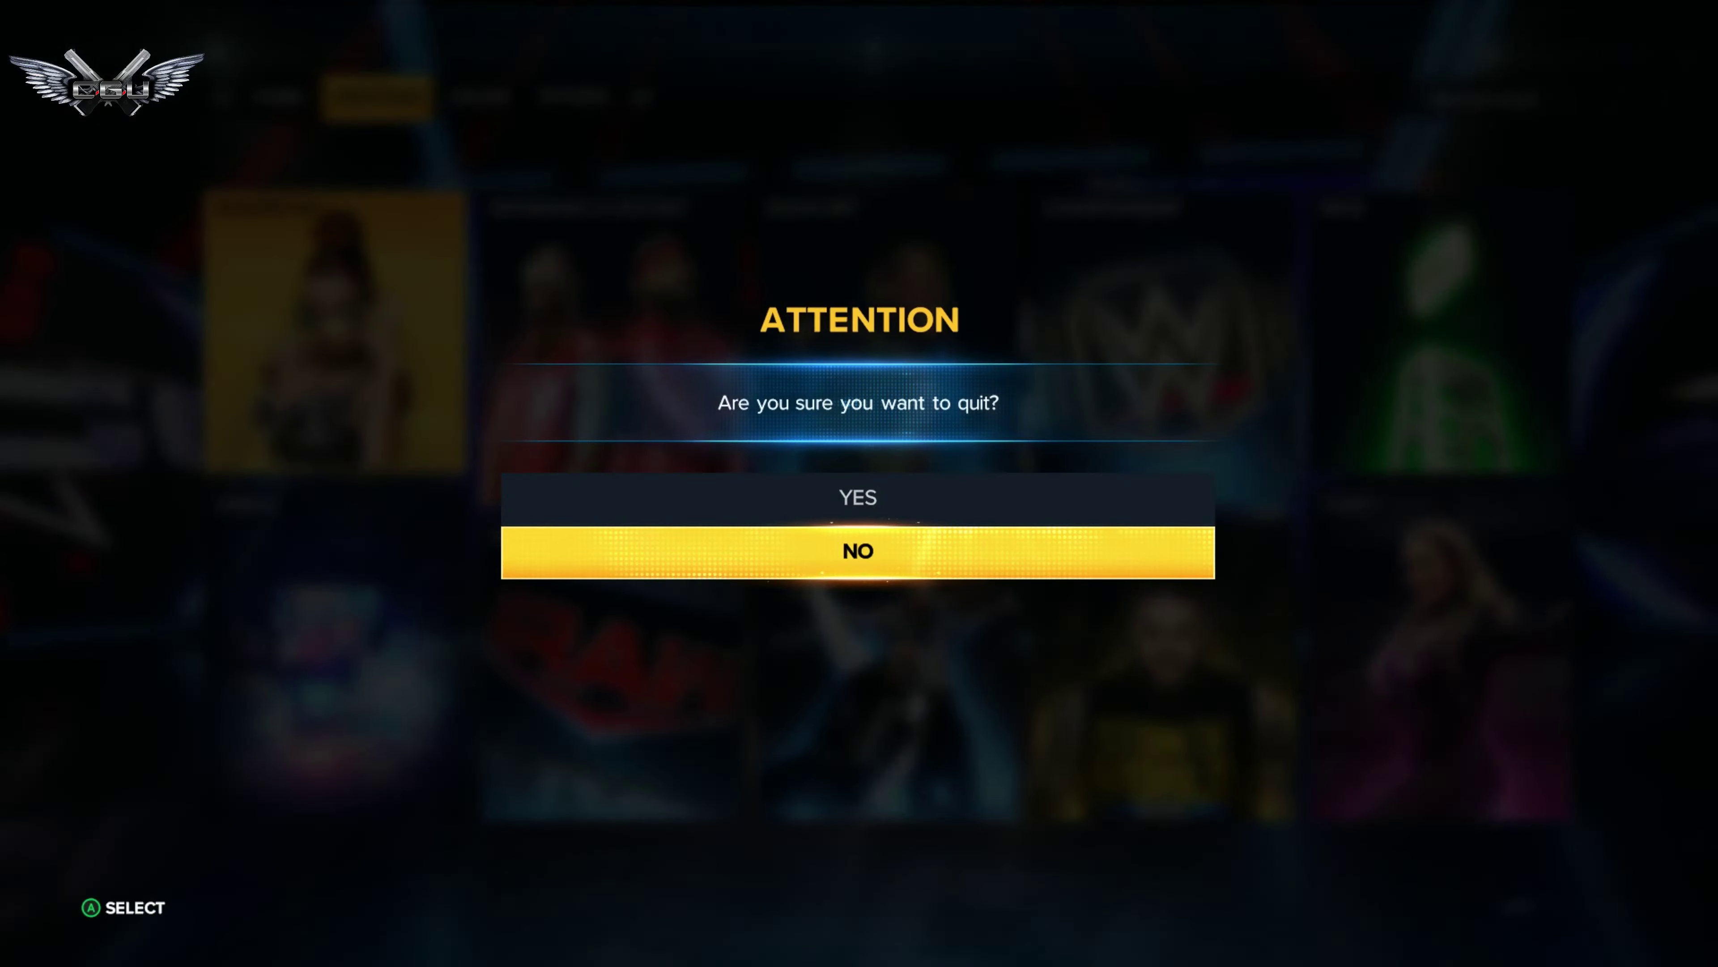
{"action": "key", "text": "Return"}
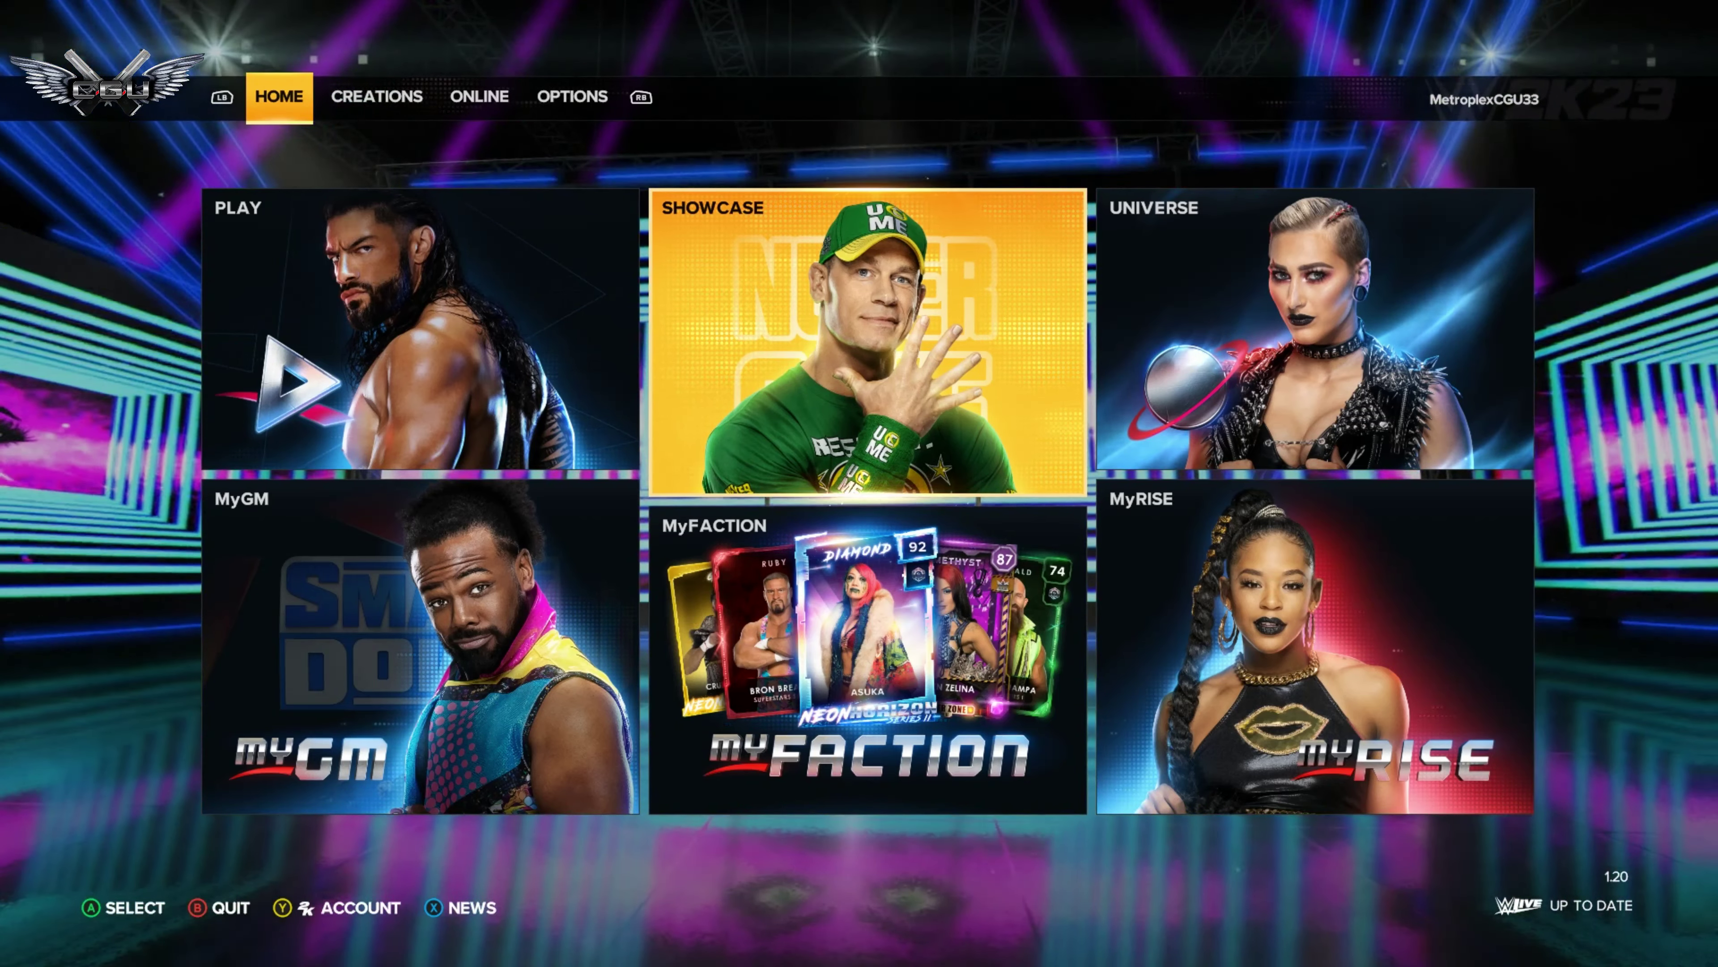
- Examine the forms for creating a new 2K account and linking an existing one, and close the account screen
{"action": "key", "text": "y"}
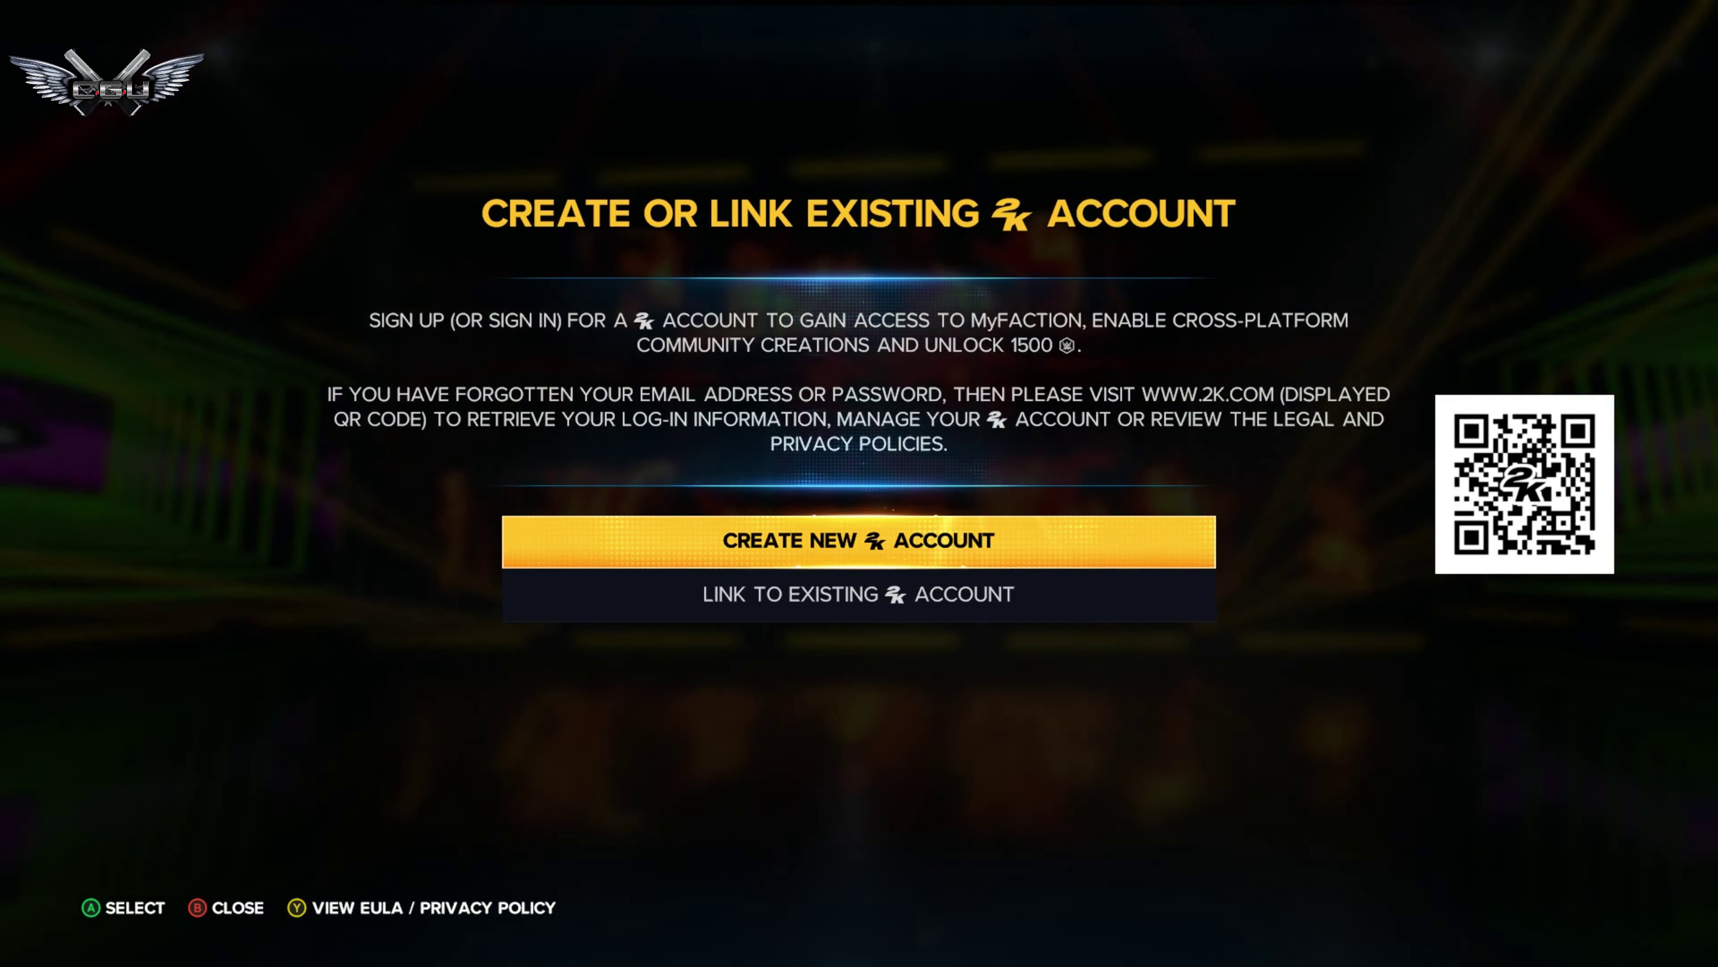
{"action": "key", "text": "Return"}
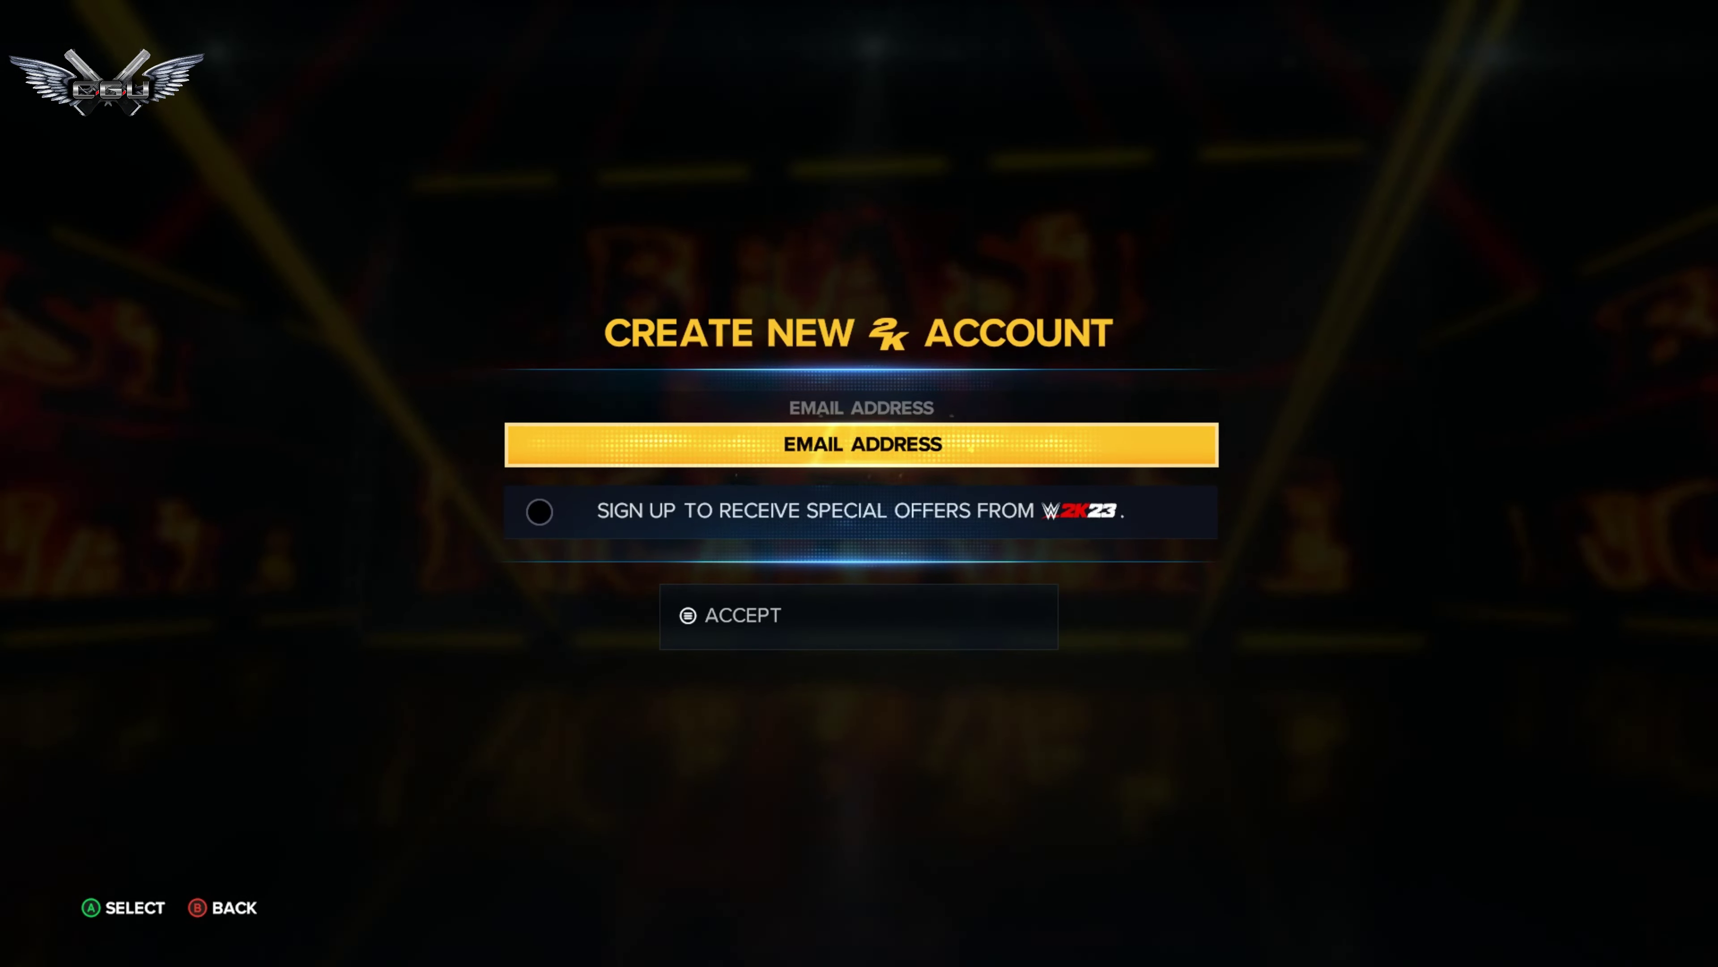
{"action": "key", "text": "Escape"}
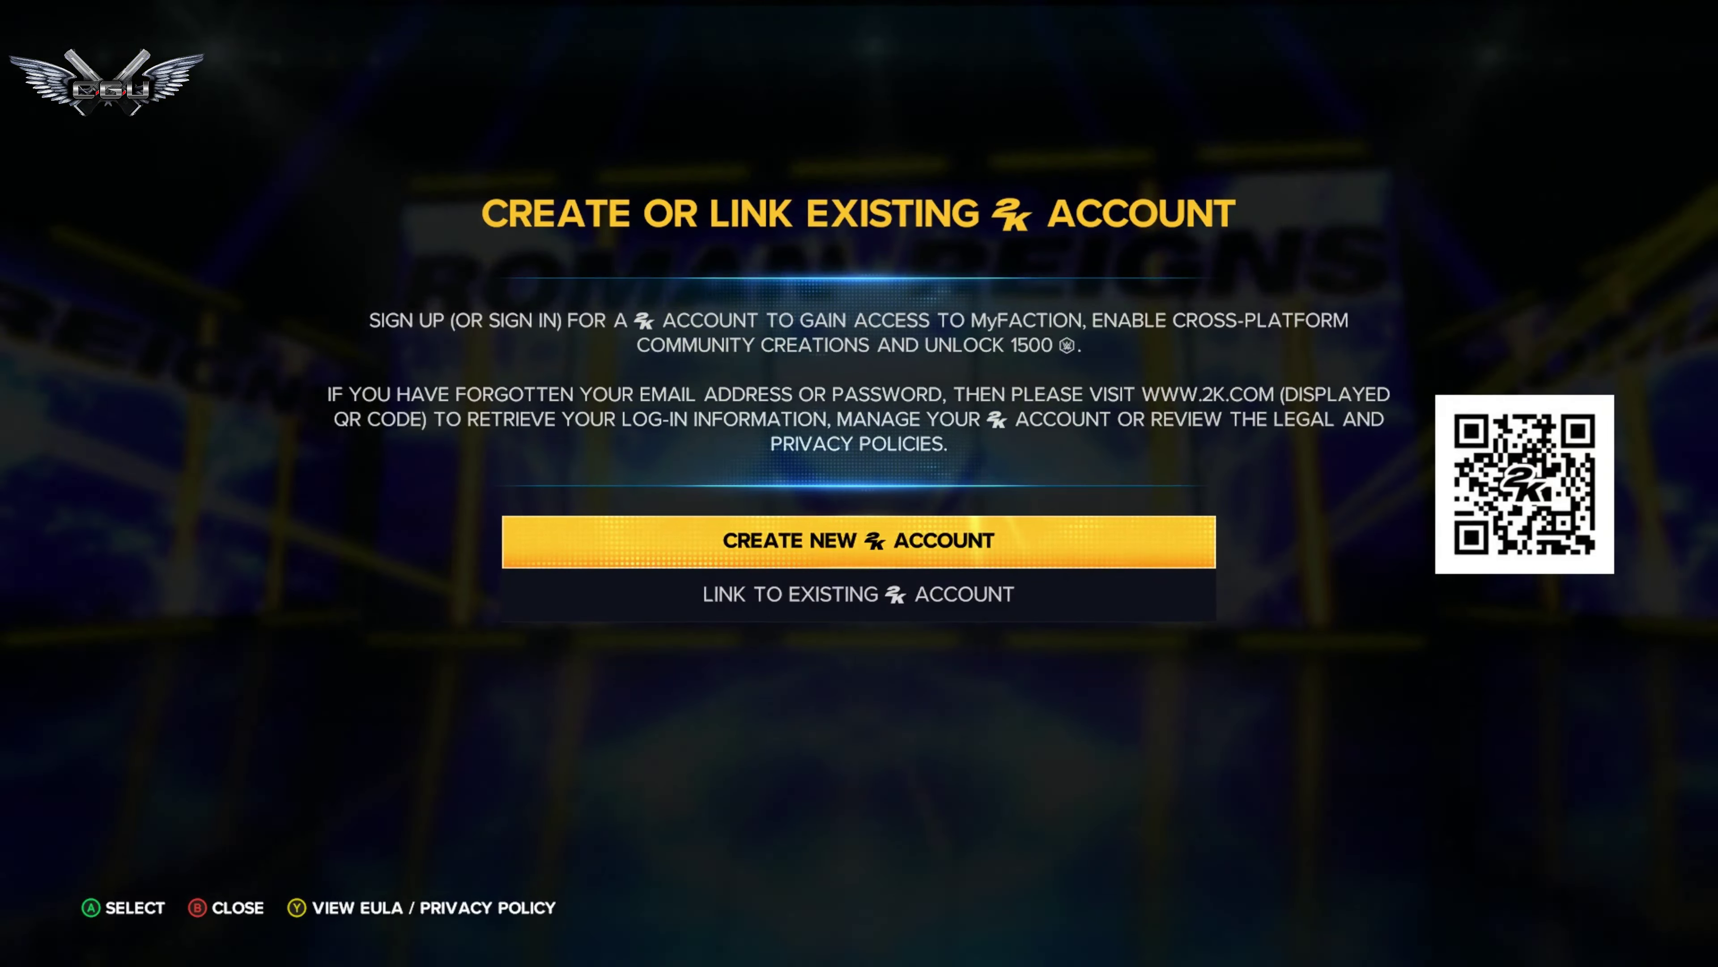
{"action": "key", "text": "Down"}
{"action": "key", "text": "Return"}
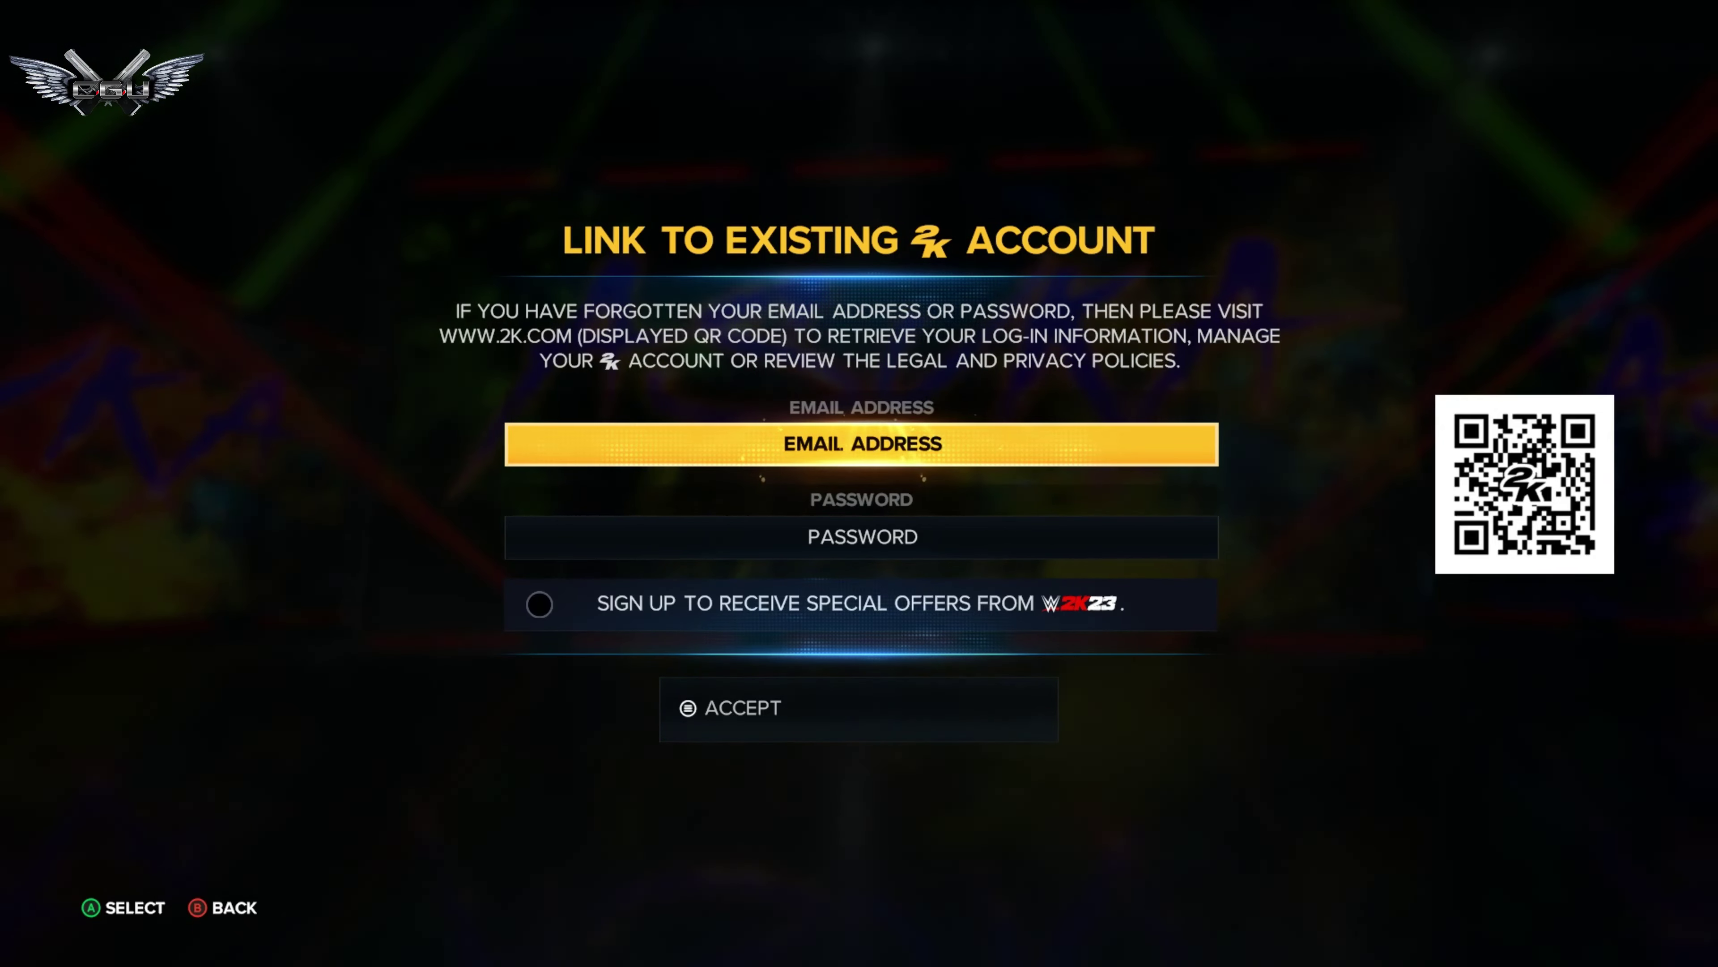
{"action": "key", "text": "Escape"}
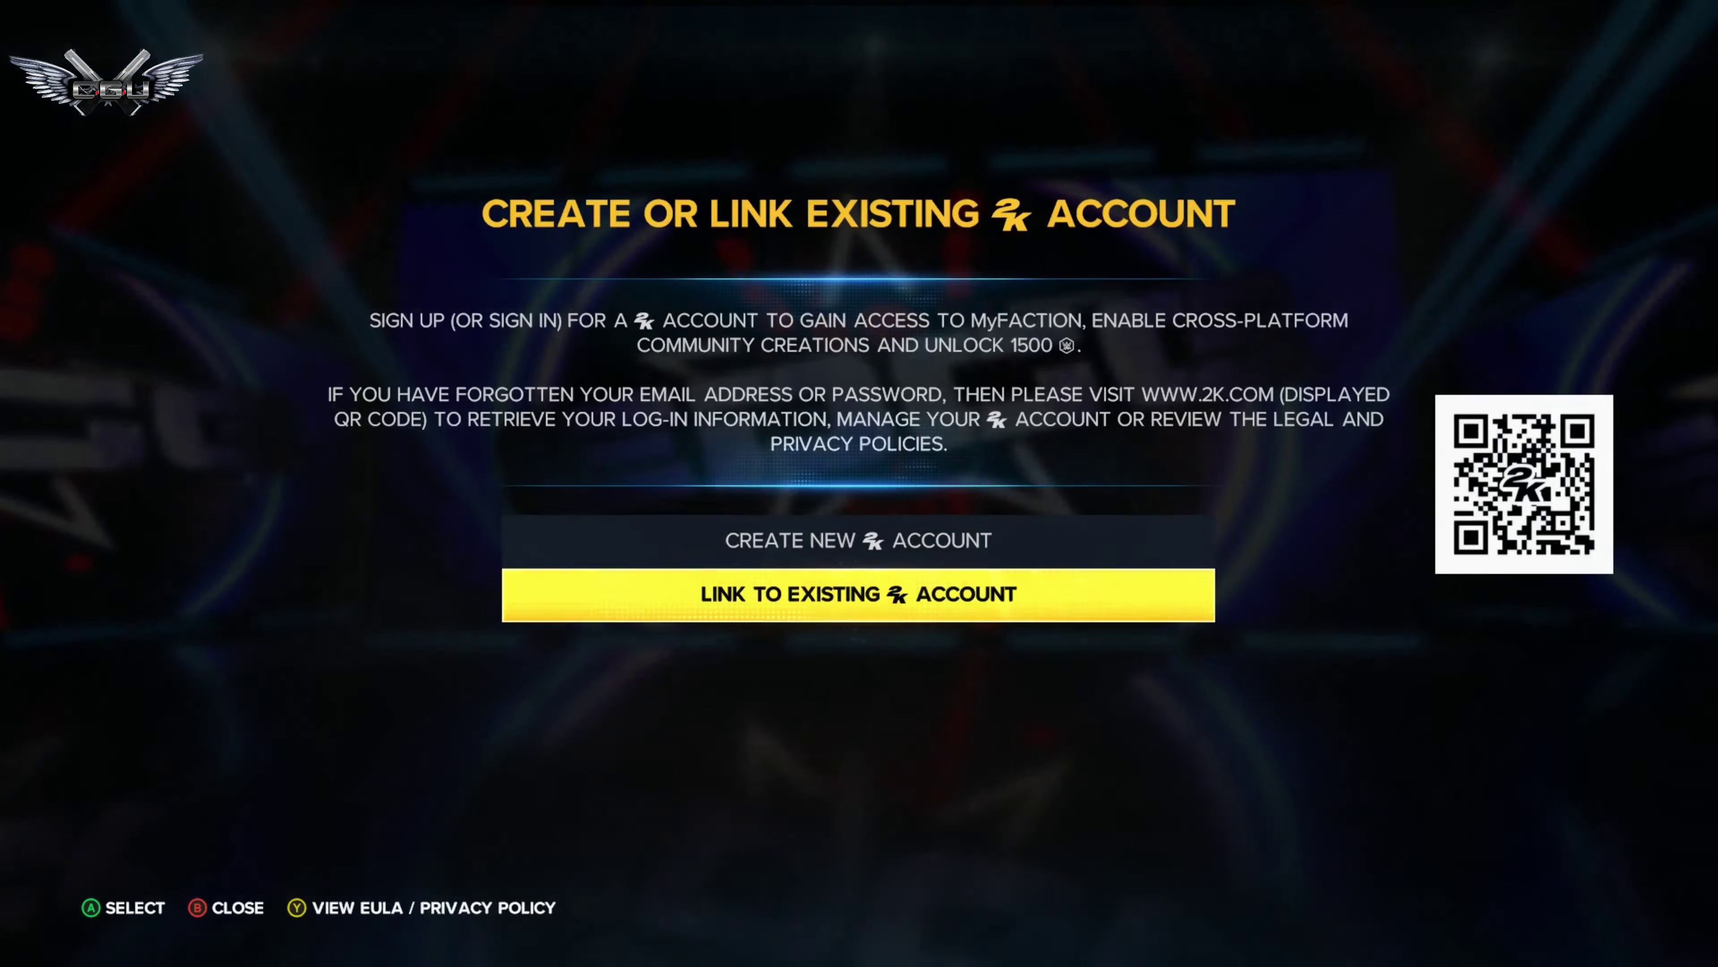
{"action": "key", "text": "Escape"}
- Quit WWE 2K23 to the desktop, confirming the exit
{"action": "key", "text": "Escape"}
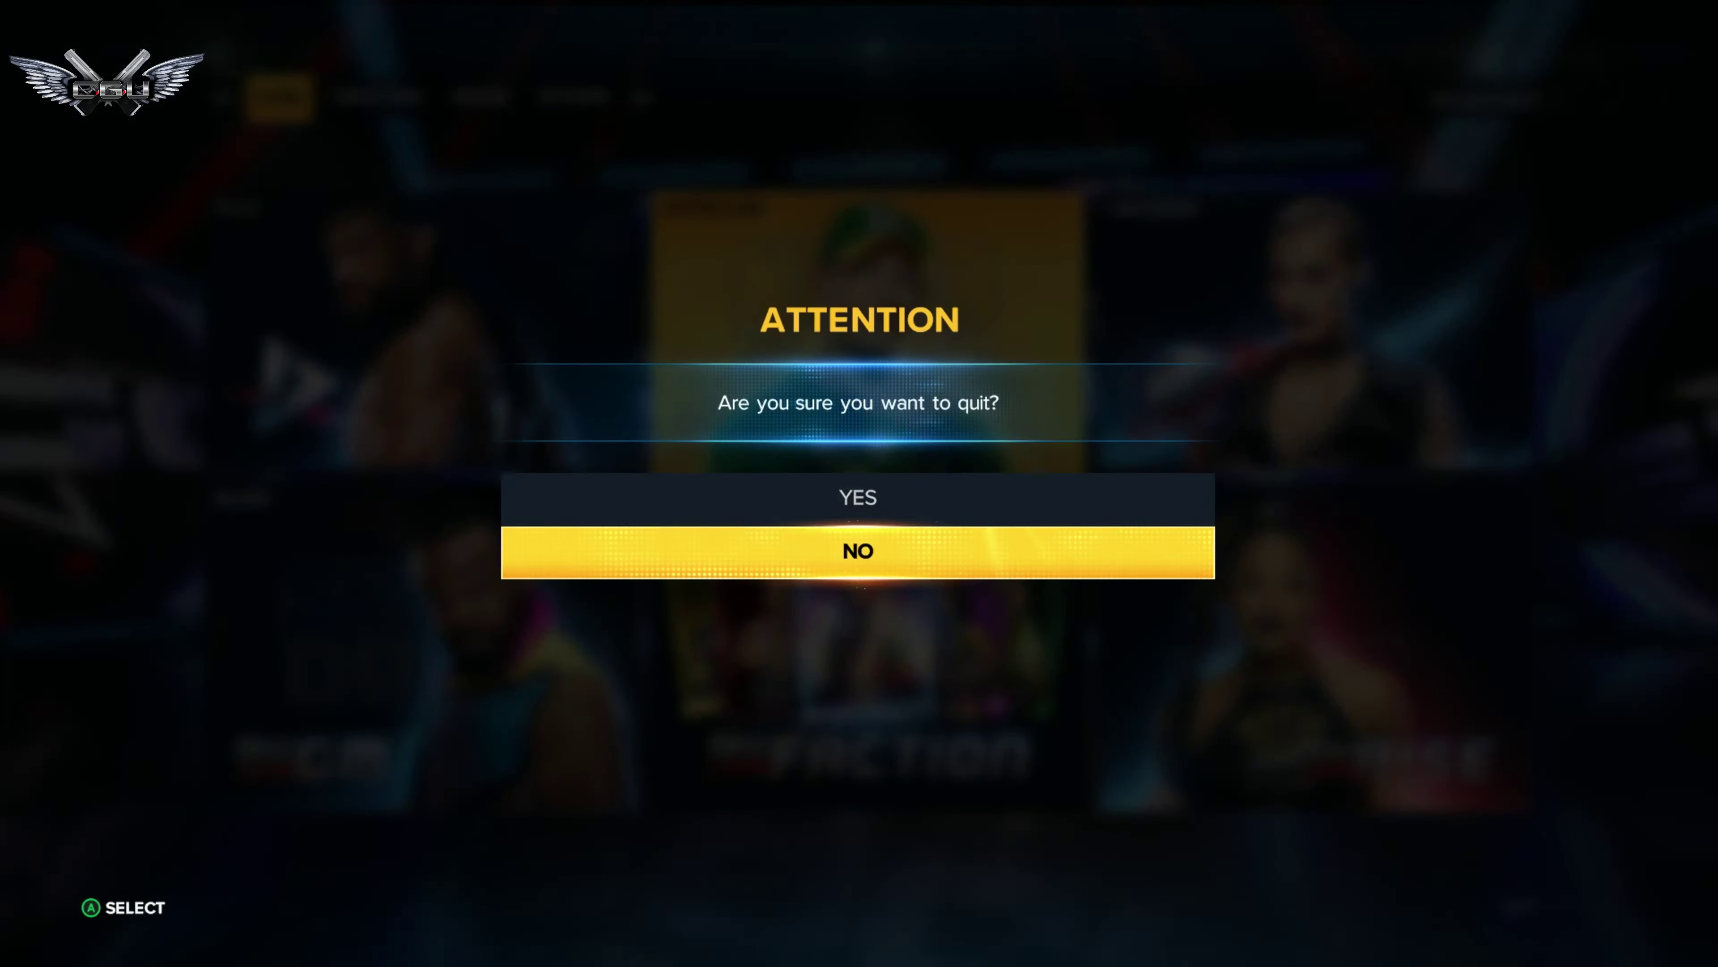
{"action": "key", "text": "Up"}
{"action": "key", "text": "Return"}
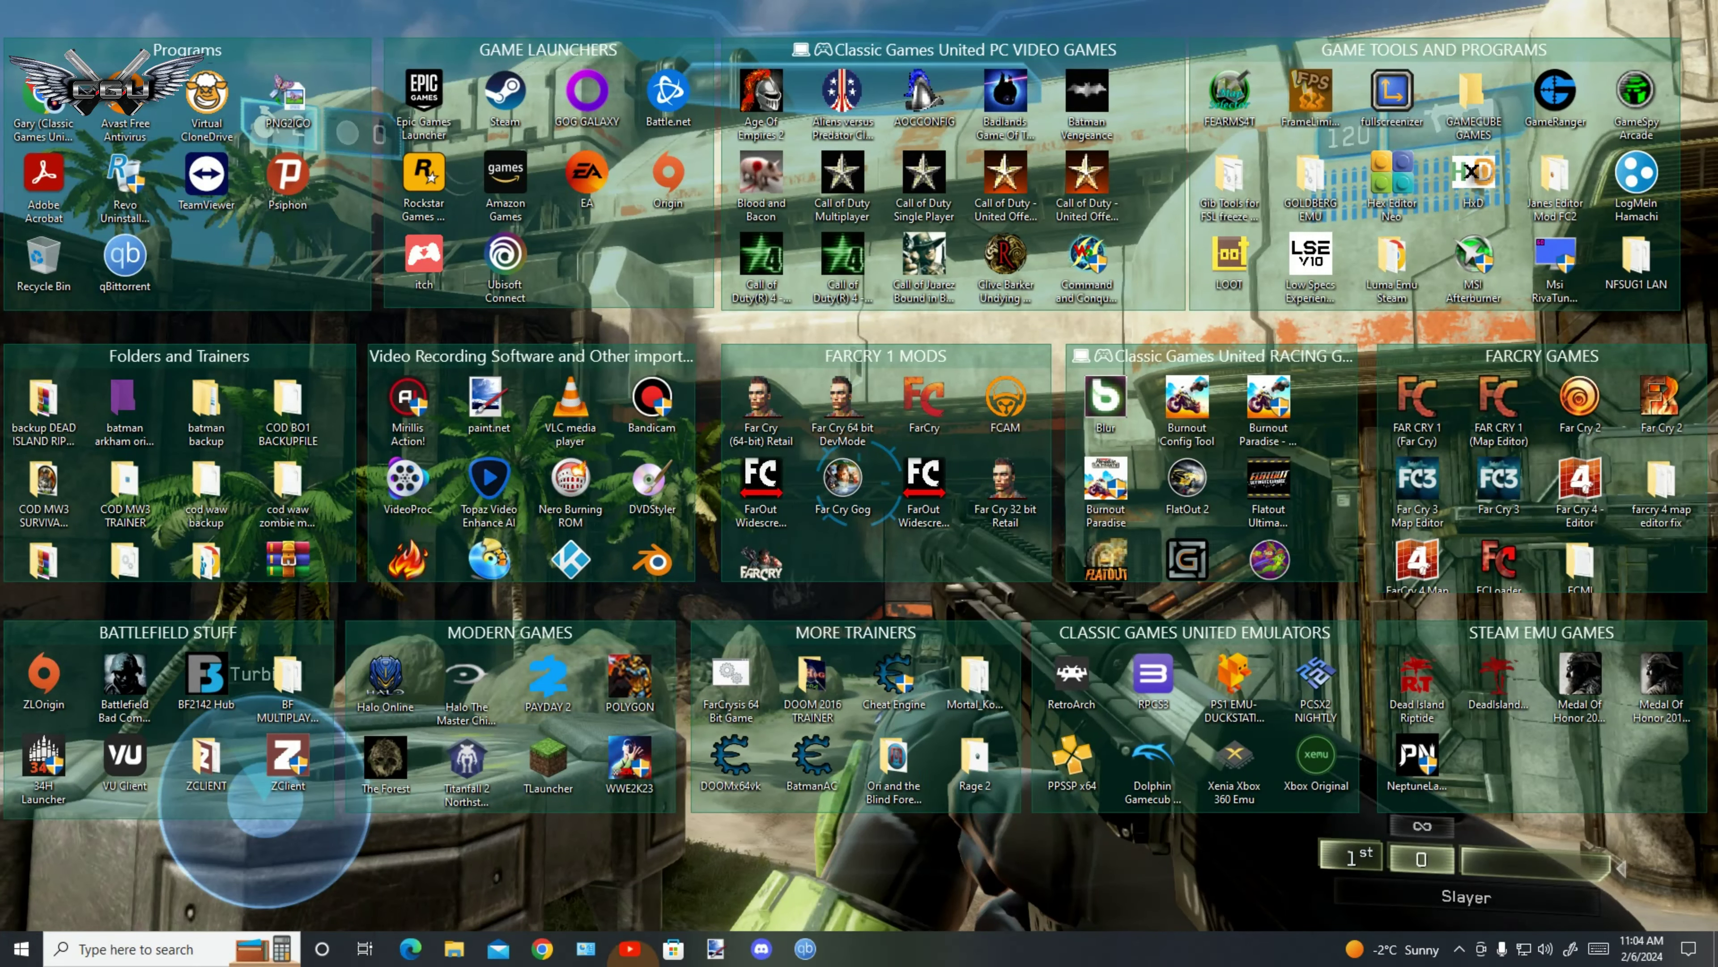
- Open Chrome with a user profile, and copy the 2K sign-up address from the wwe text file in the Downloads folder
{"action": "left_click", "coordinate": [548, 945]}
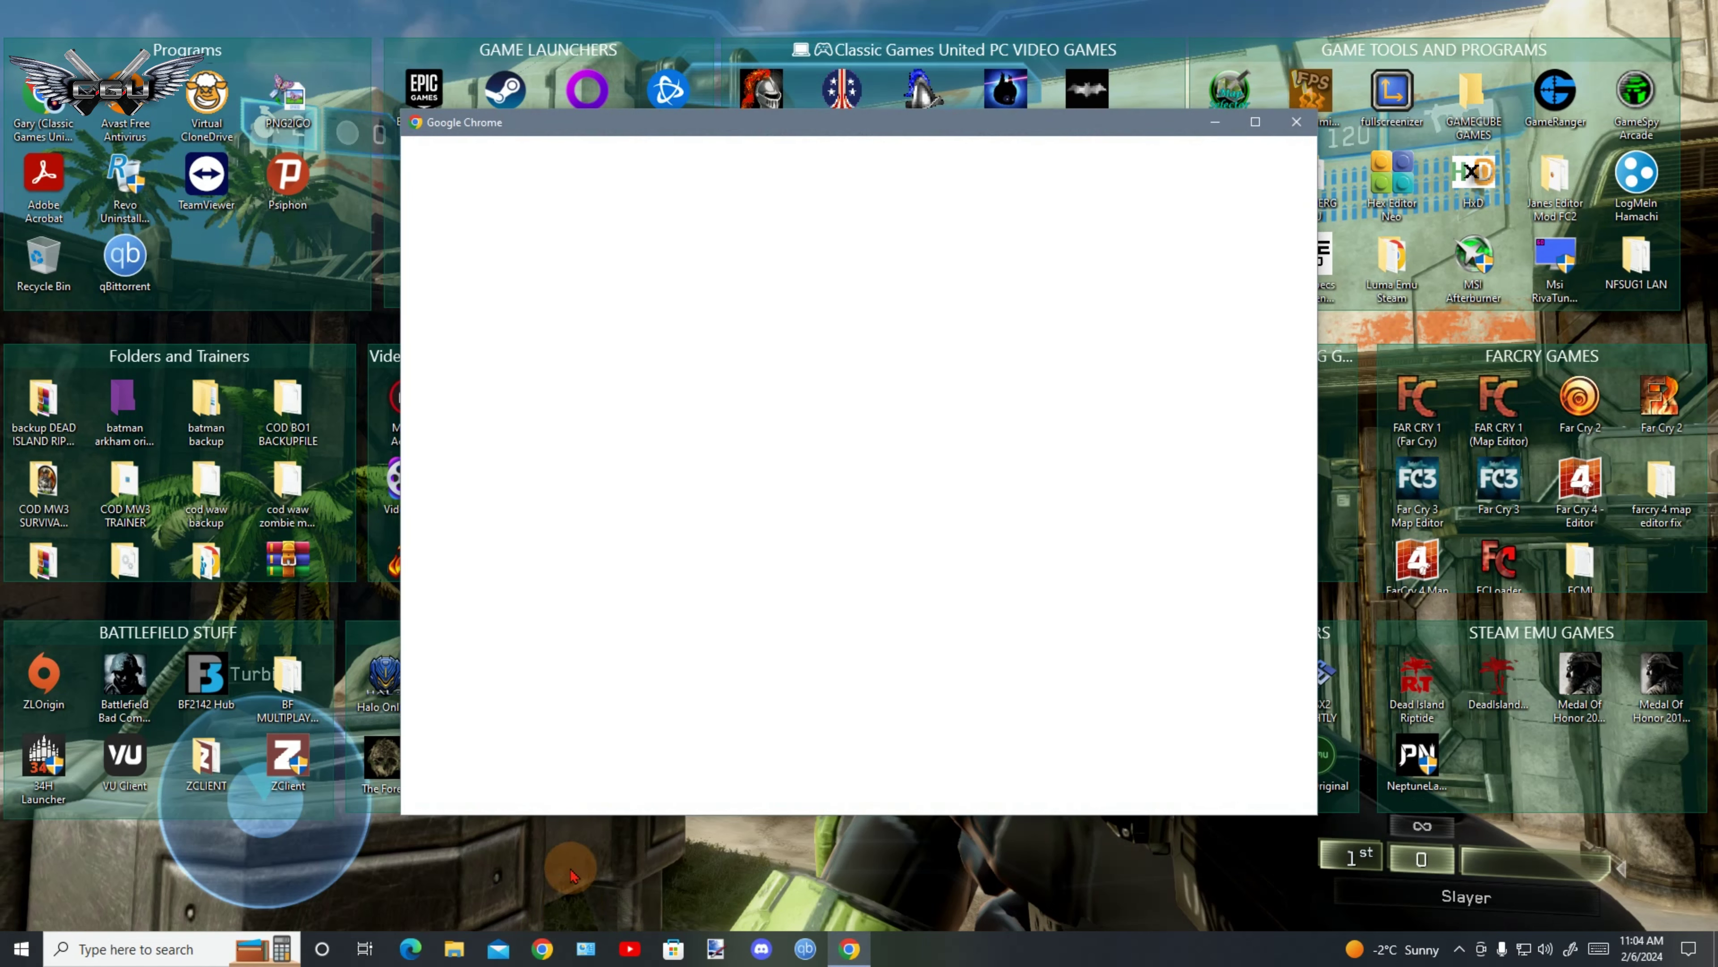
{"action": "left_click", "coordinate": [619, 396]}
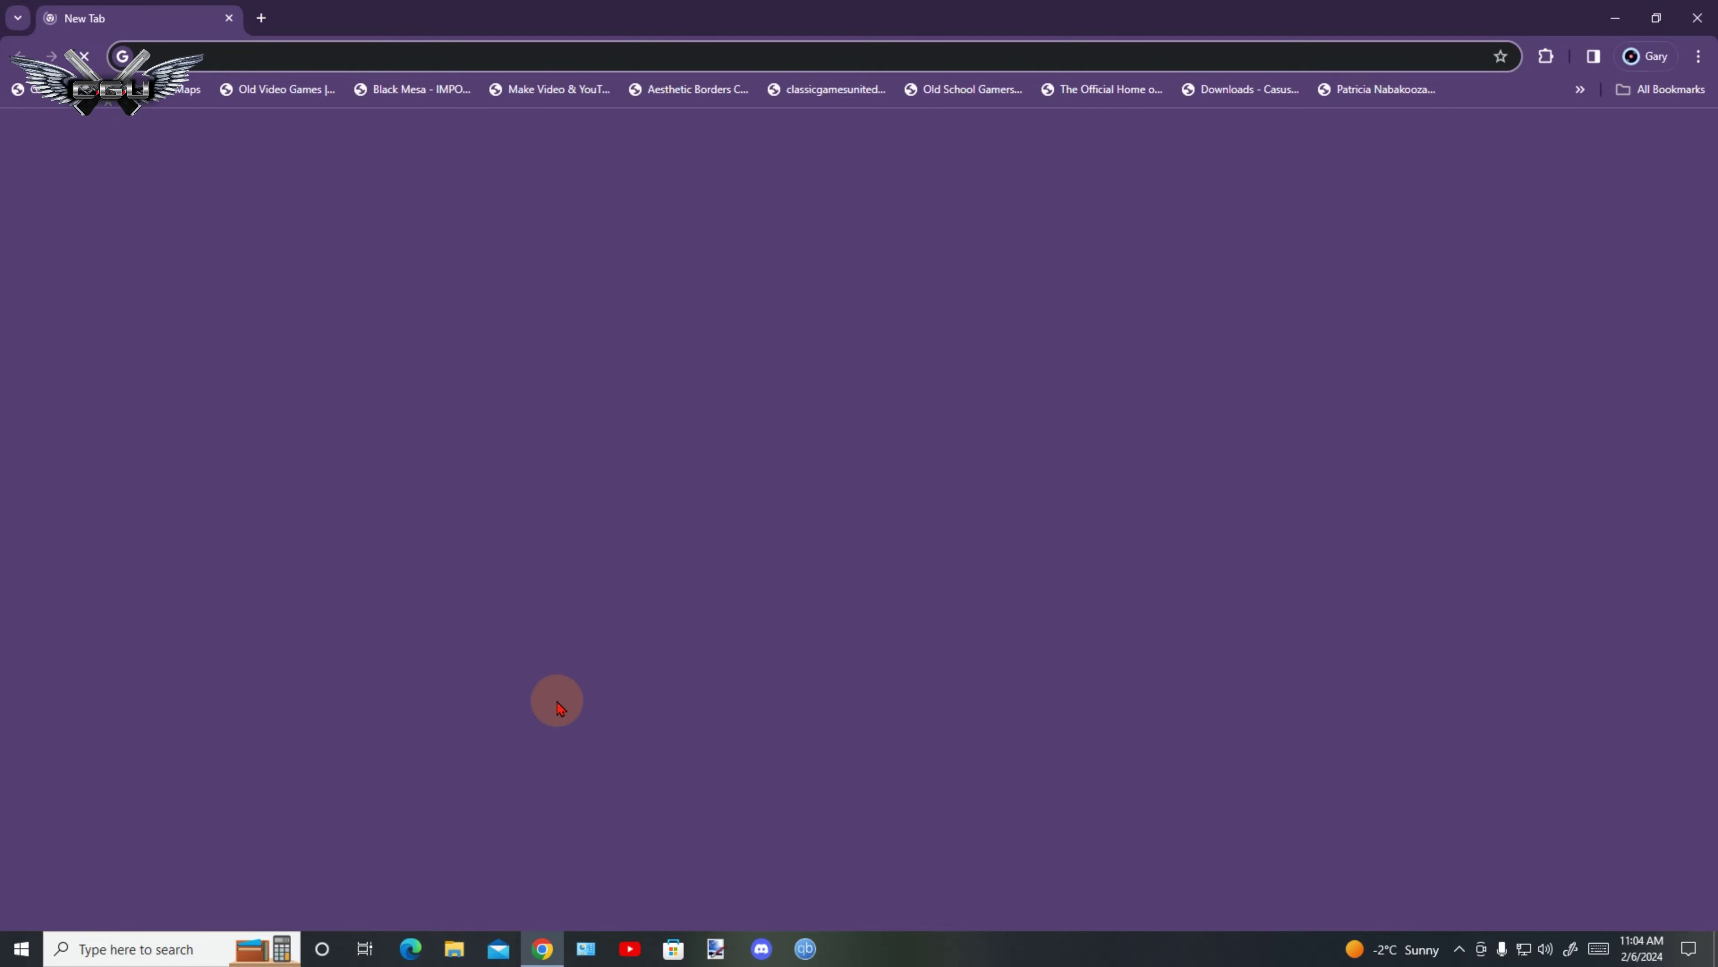
{"action": "left_click", "coordinate": [452, 948]}
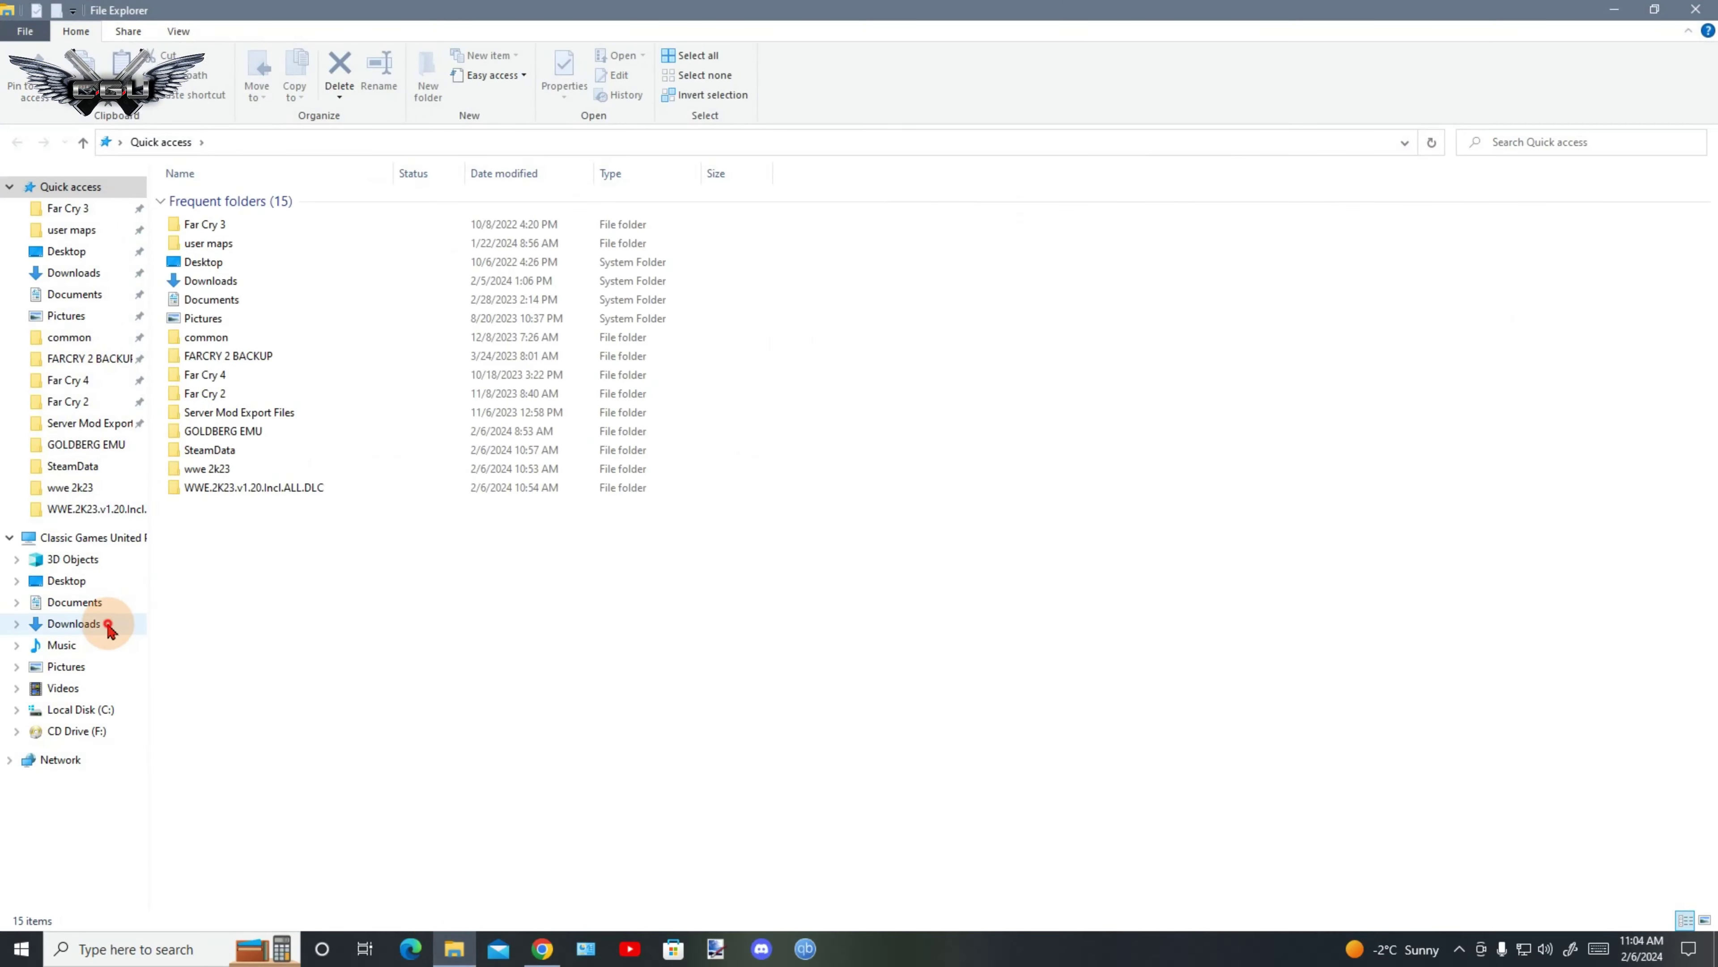
{"action": "left_click", "coordinate": [88, 623]}
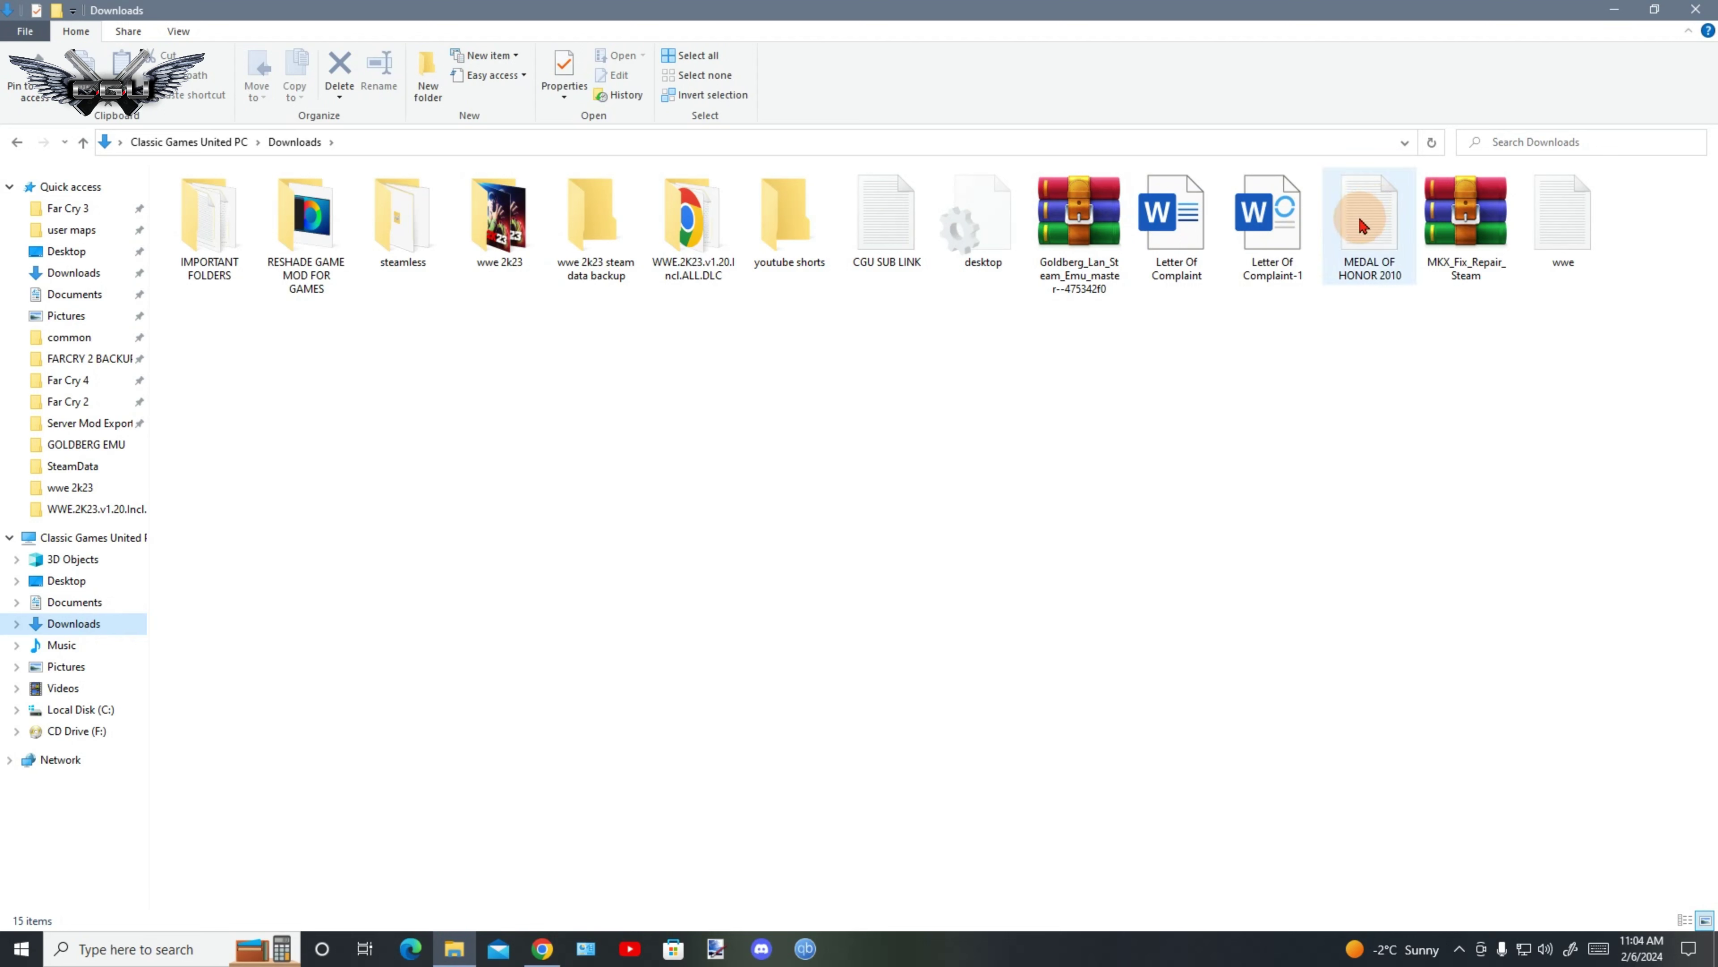
{"action": "left_click", "coordinate": [1590, 240]}
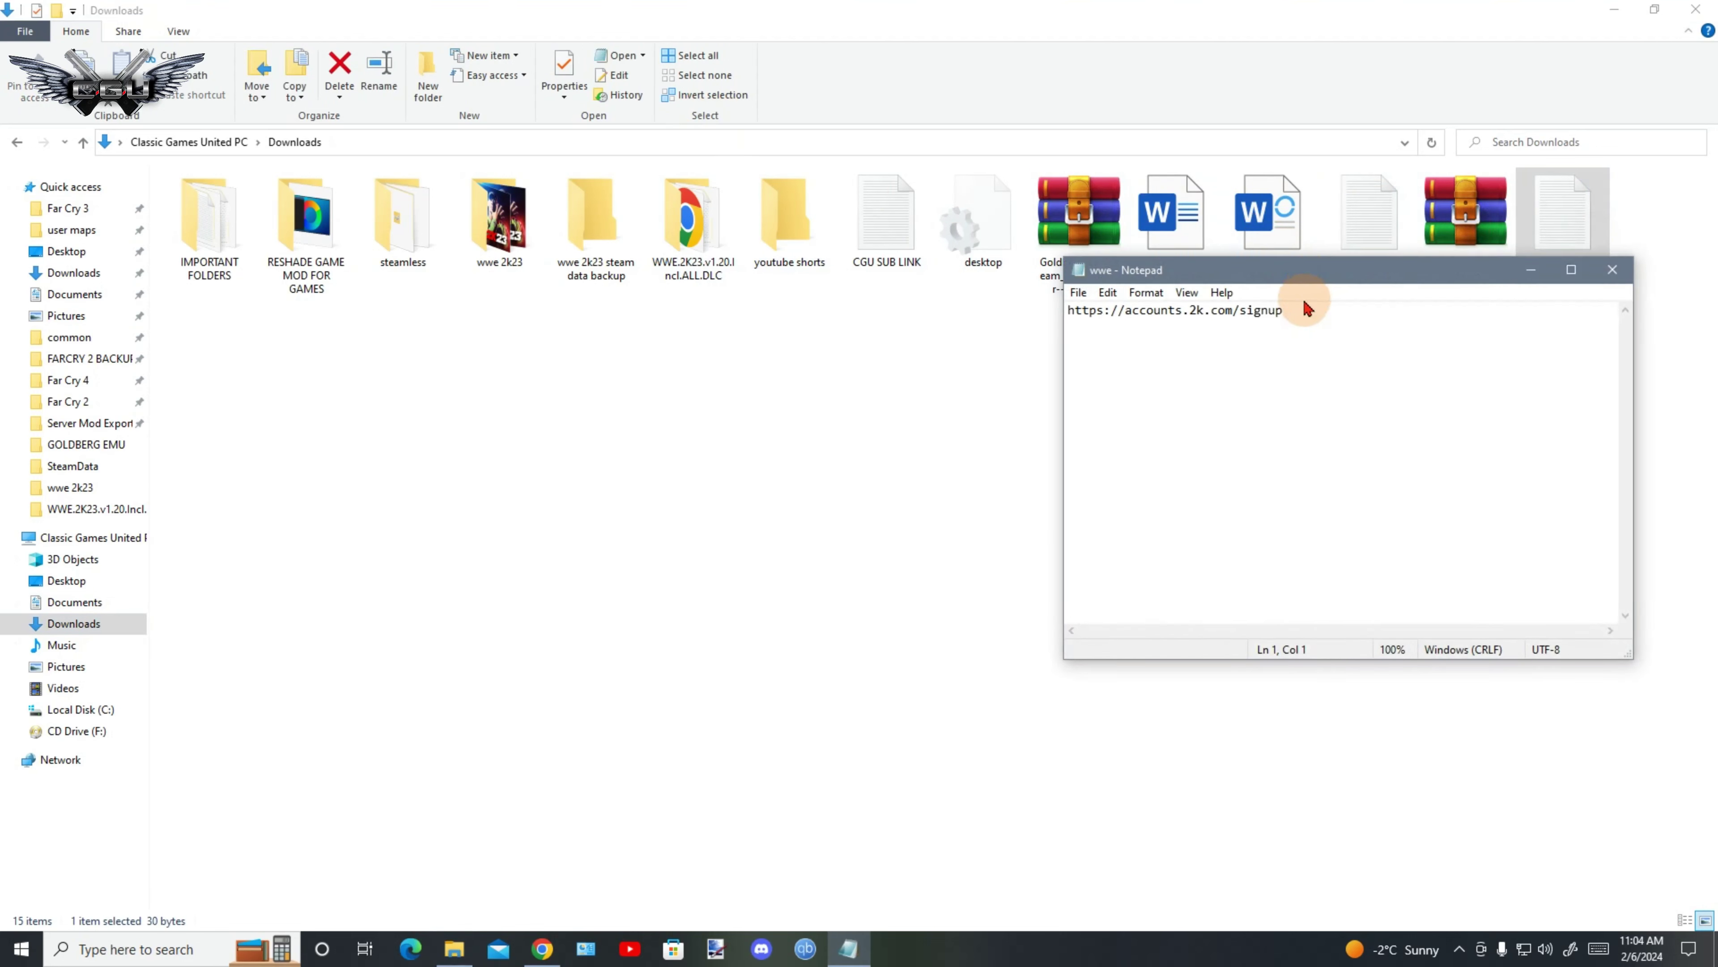
{"action": "left_click_drag", "start_coordinate": [1291, 310], "coordinate": [1072, 310]}
{"action": "right_click", "coordinate": [1096, 309]}
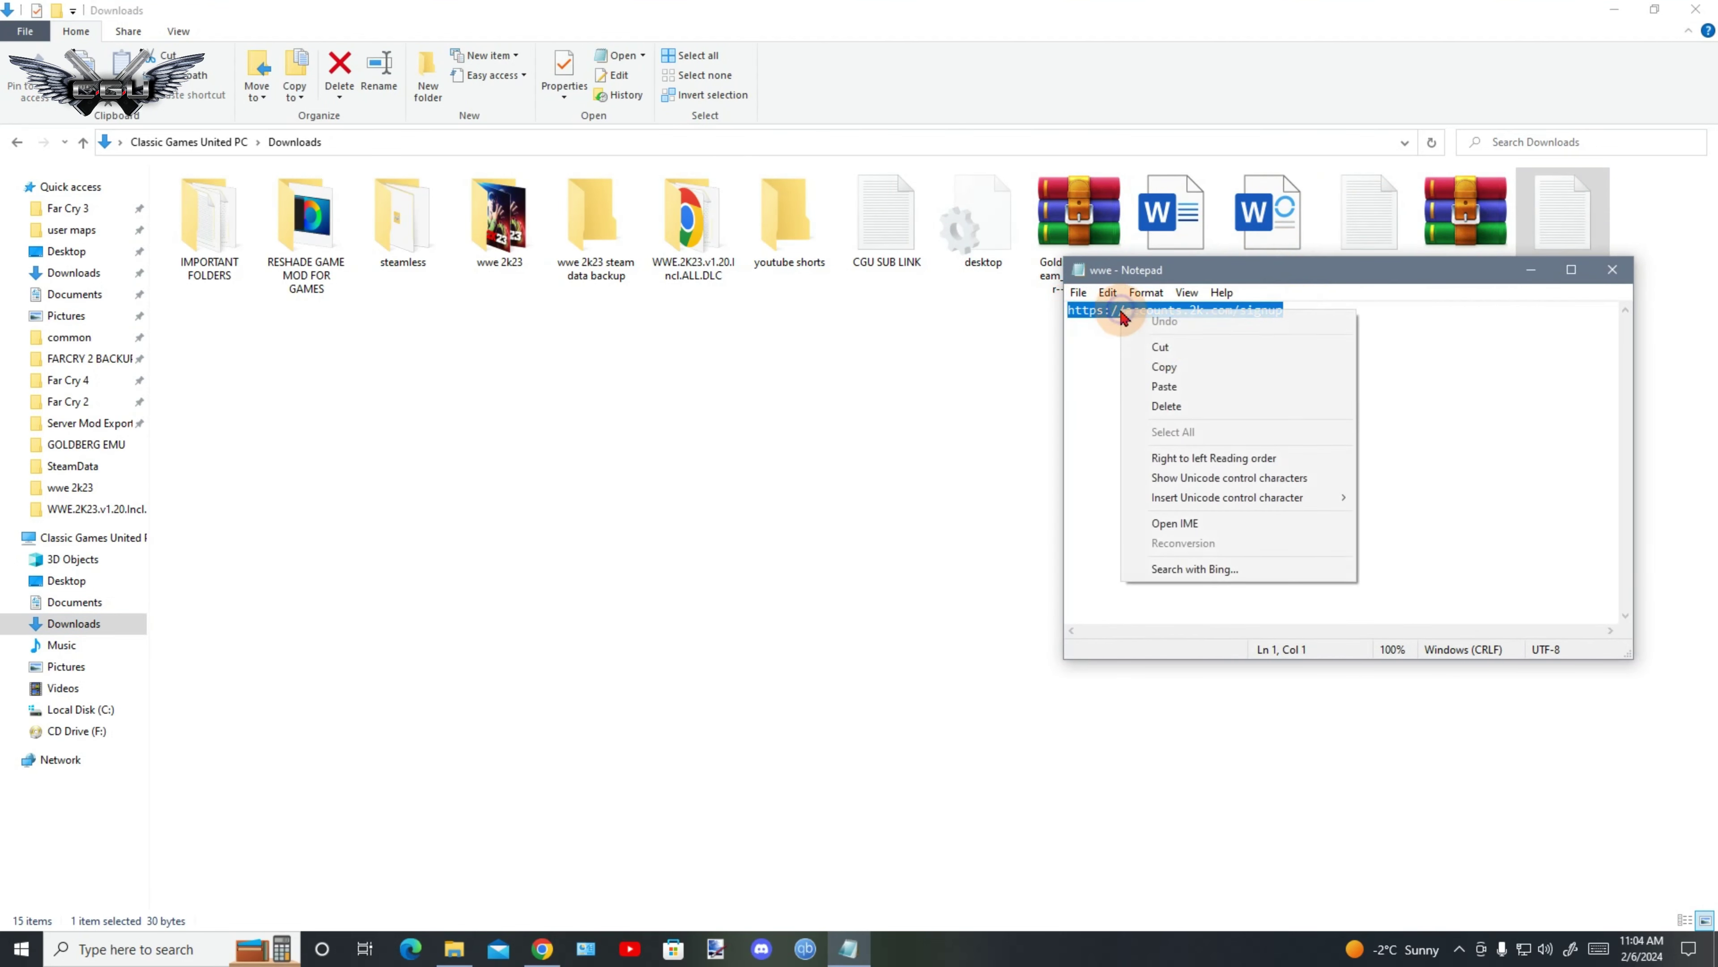
{"action": "left_click", "coordinate": [1181, 367]}
{"action": "left_click", "coordinate": [542, 949]}
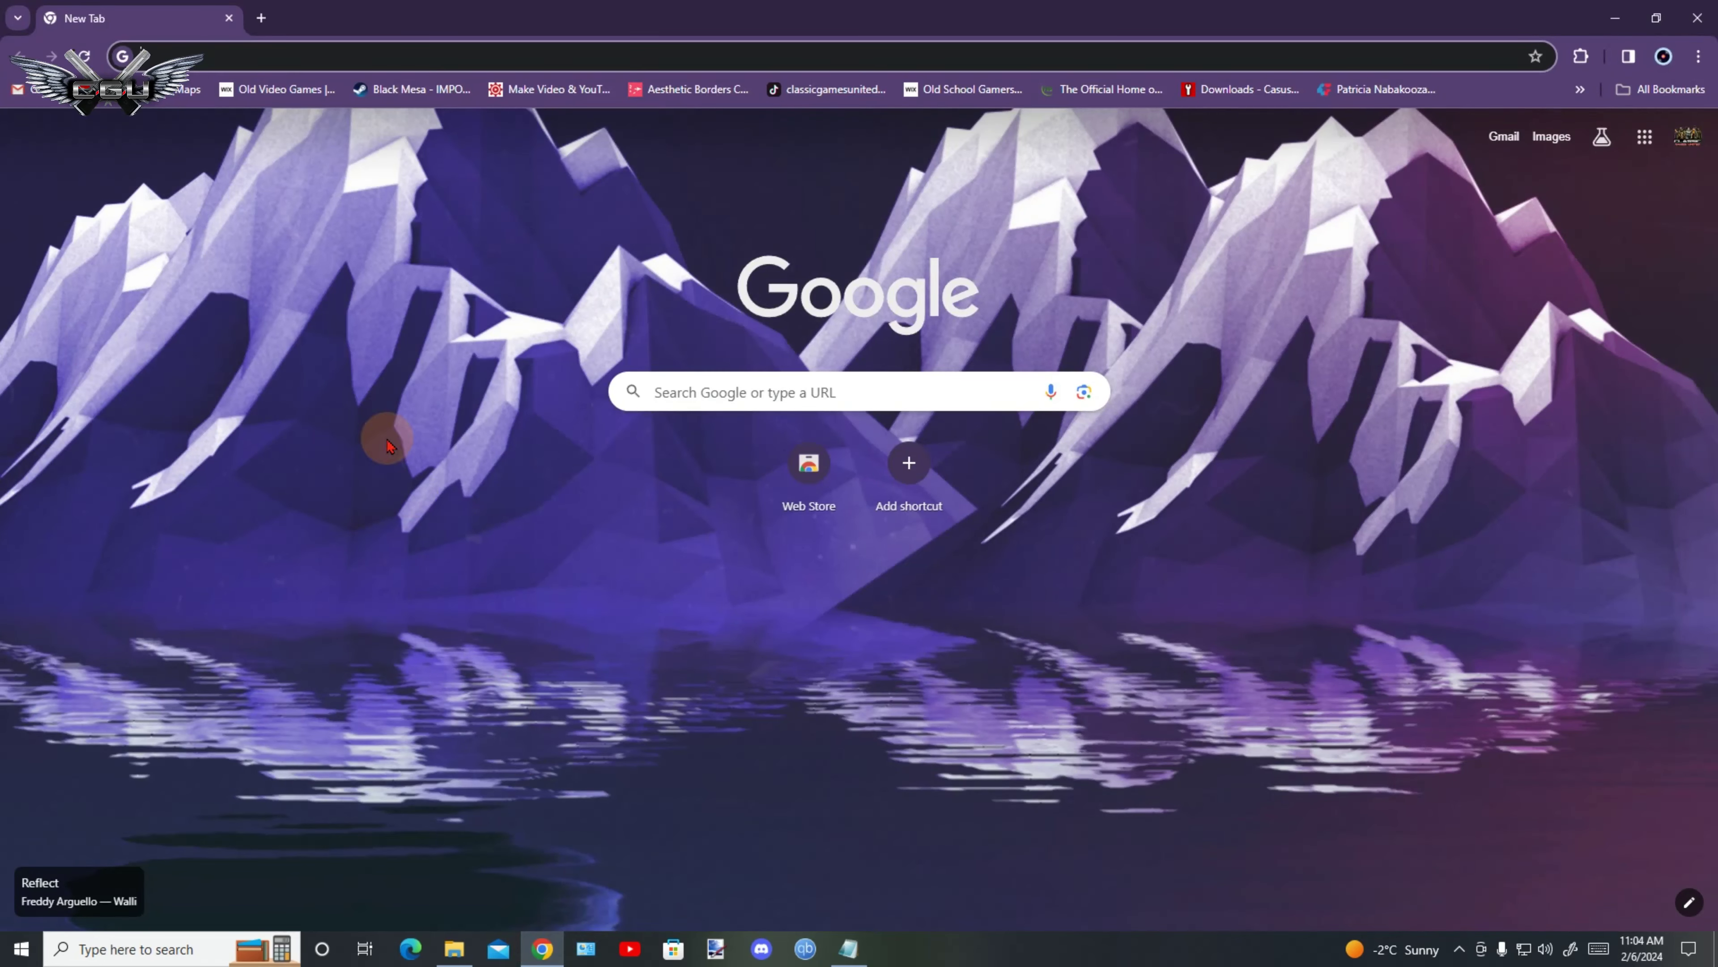
{"action": "key", "text": "ctrl+v"}
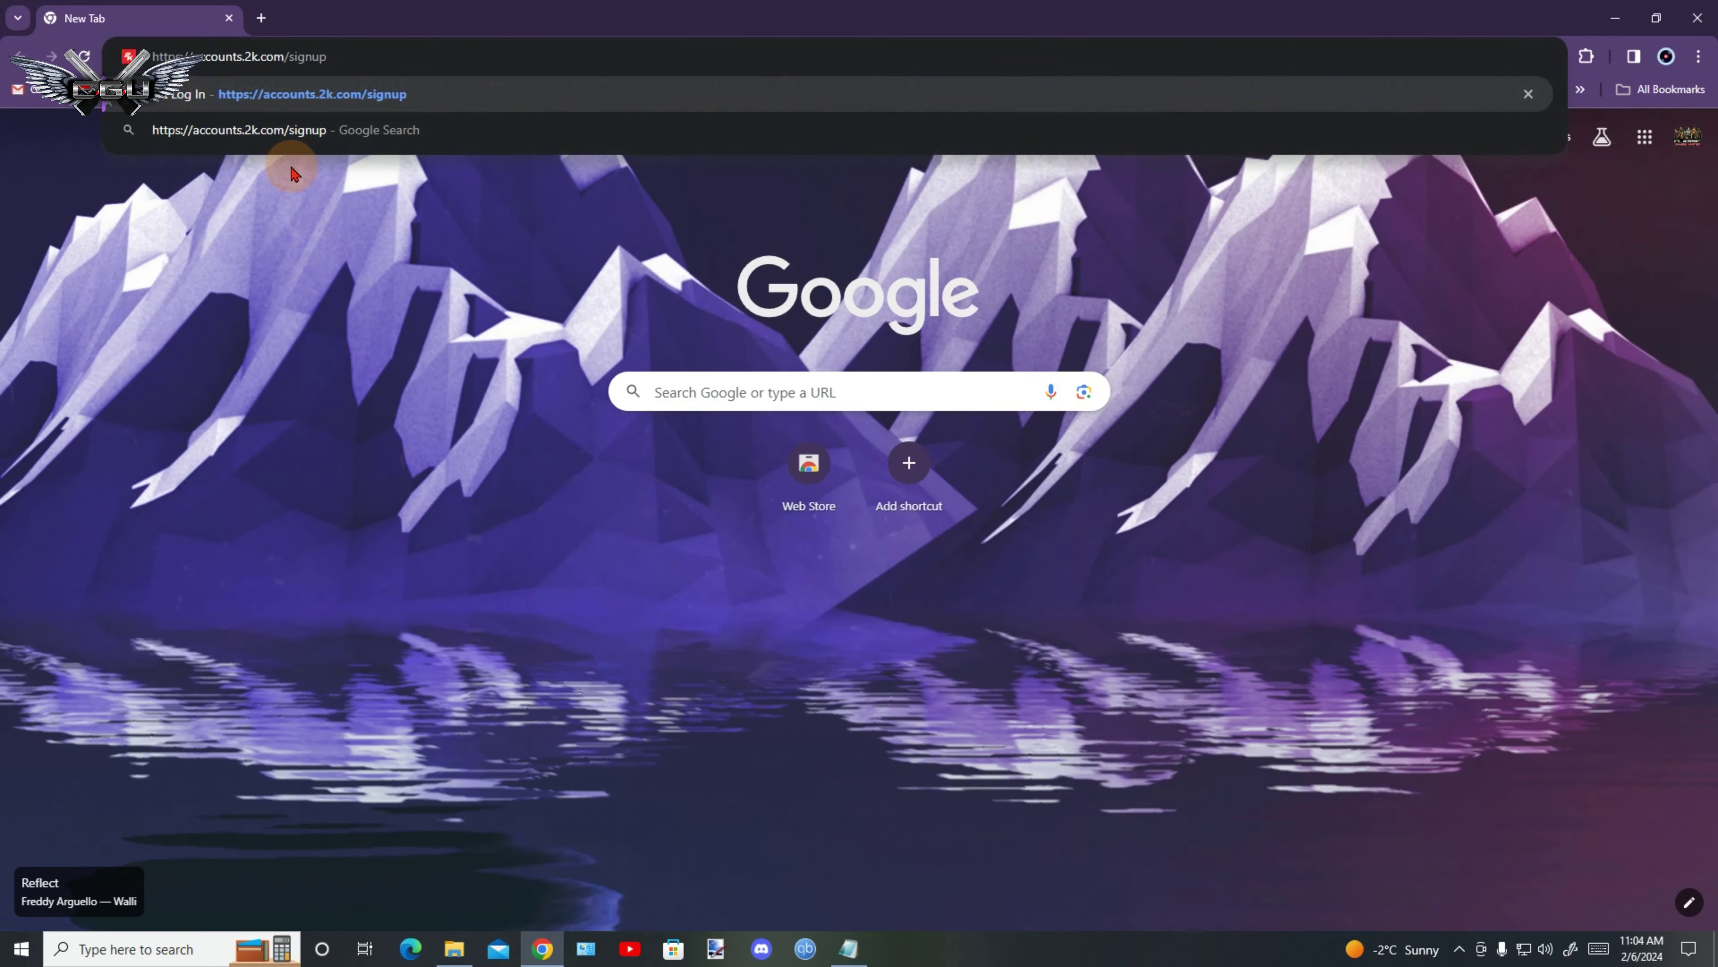
{"action": "key", "text": "Return"}
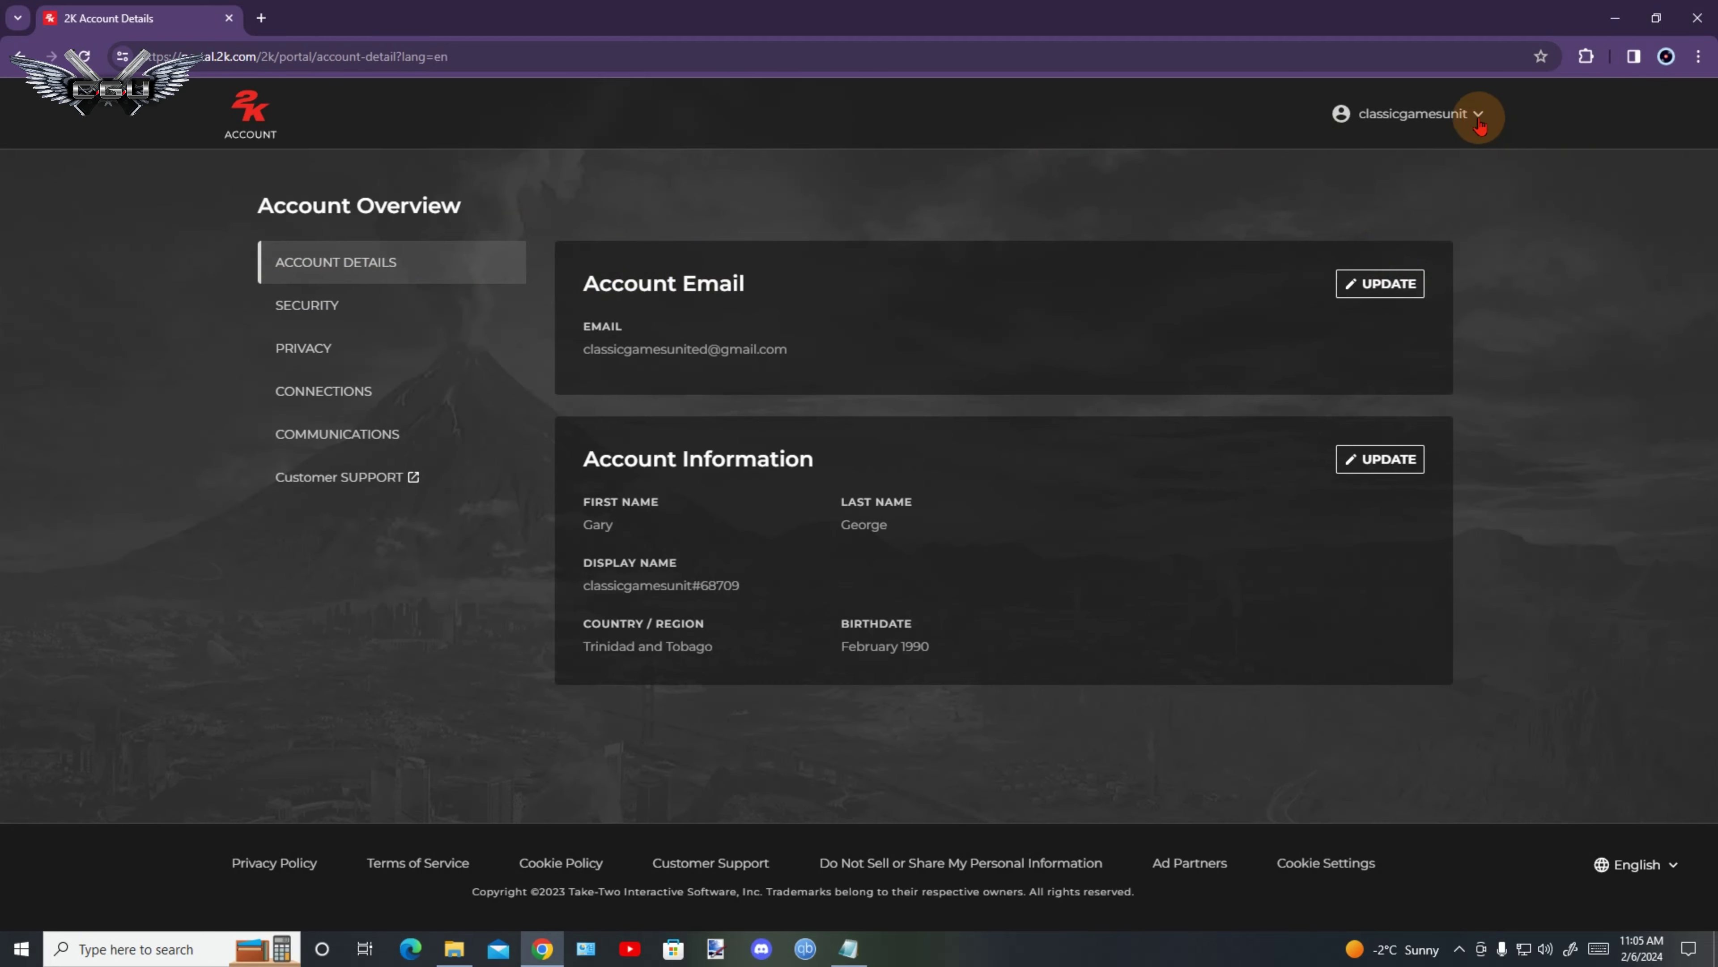
{"action": "left_click", "coordinate": [1387, 169]}
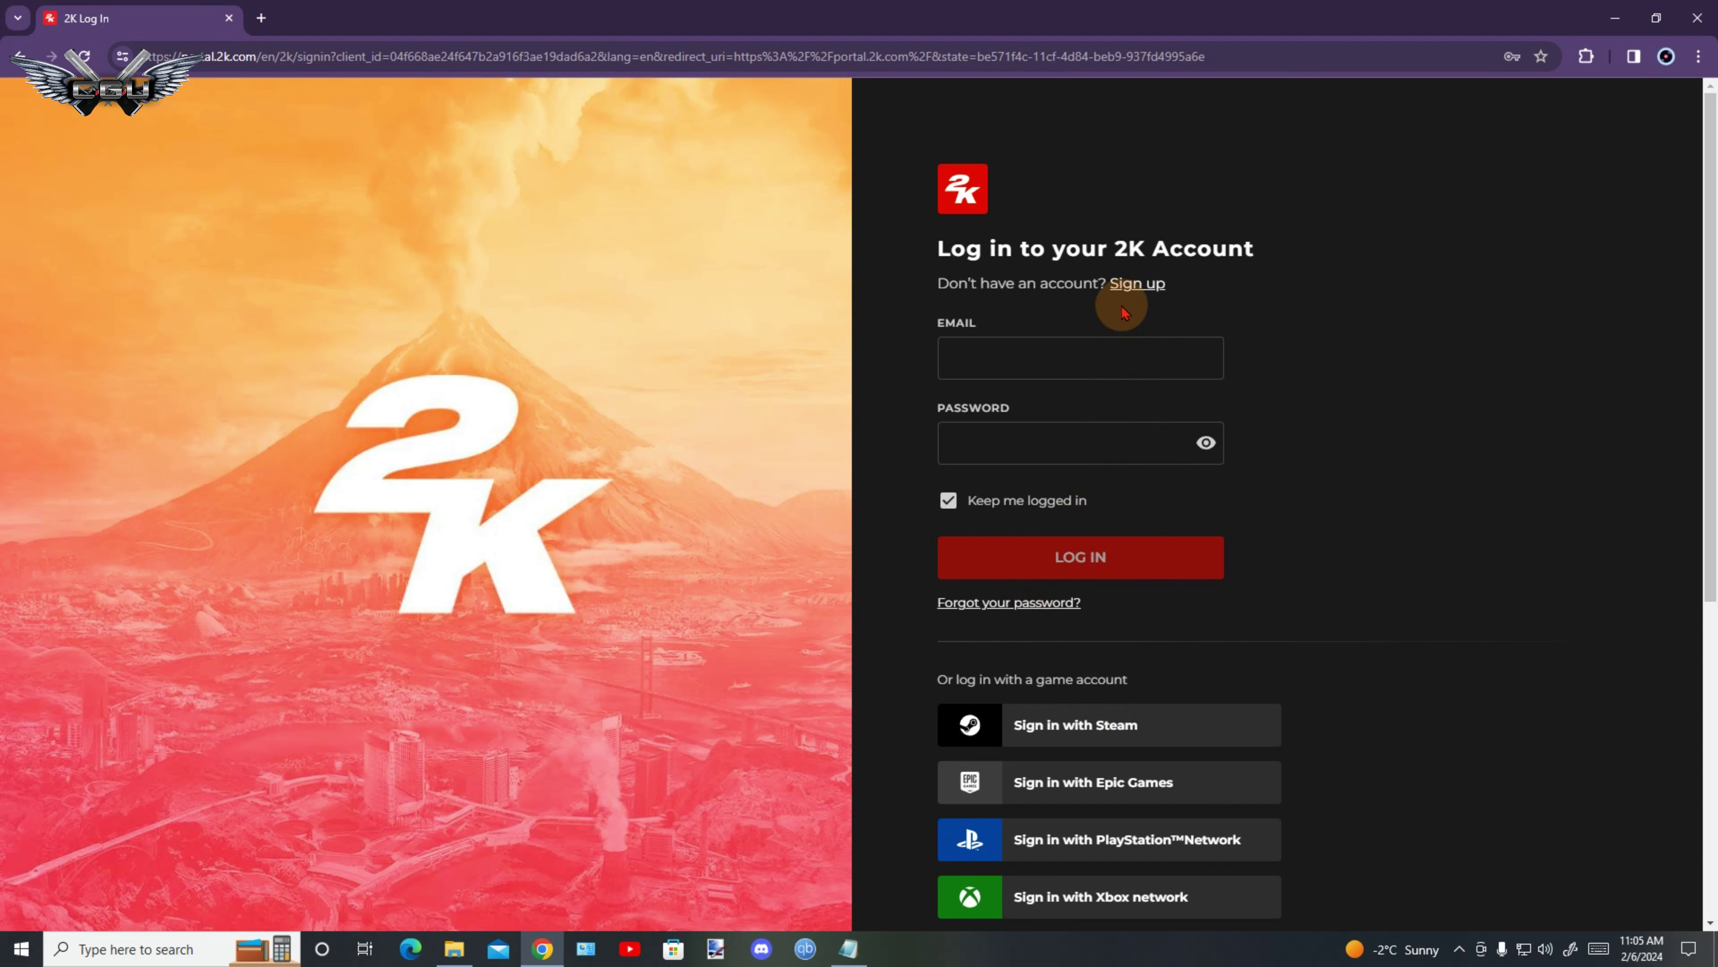
- Open the email sign-up form for a new 2K account to view its age and location fields, and close Chrome
{"action": "left_click", "coordinate": [1135, 284]}
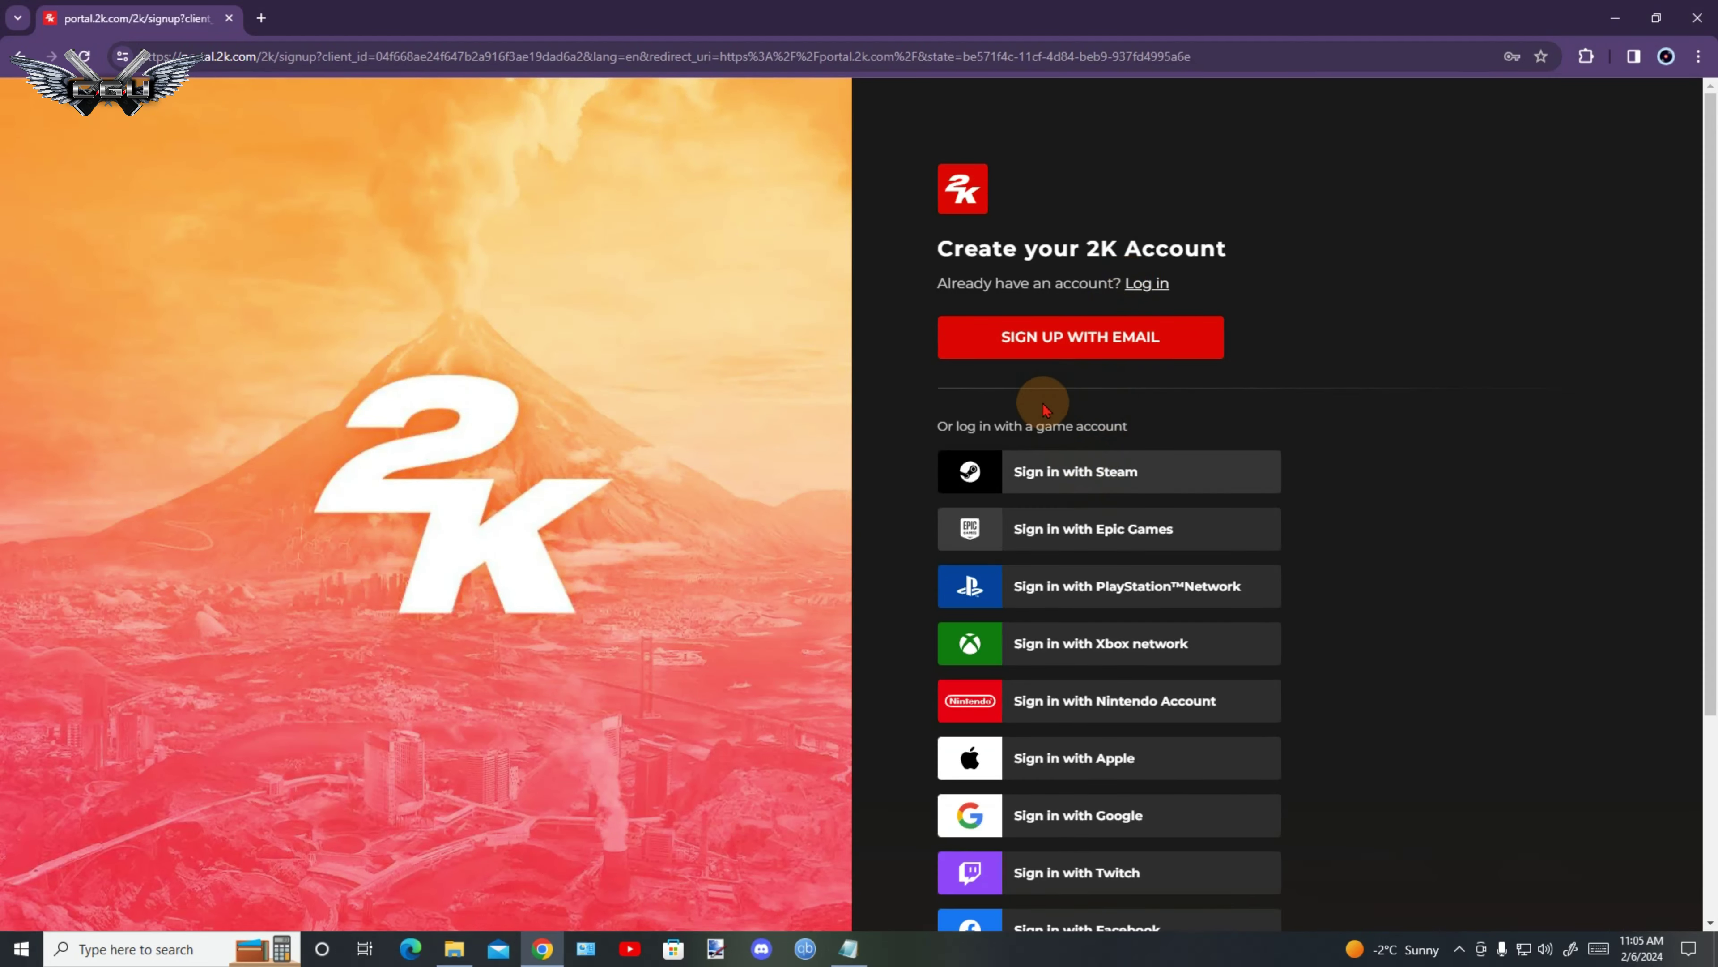
{"action": "left_click", "coordinate": [1057, 337]}
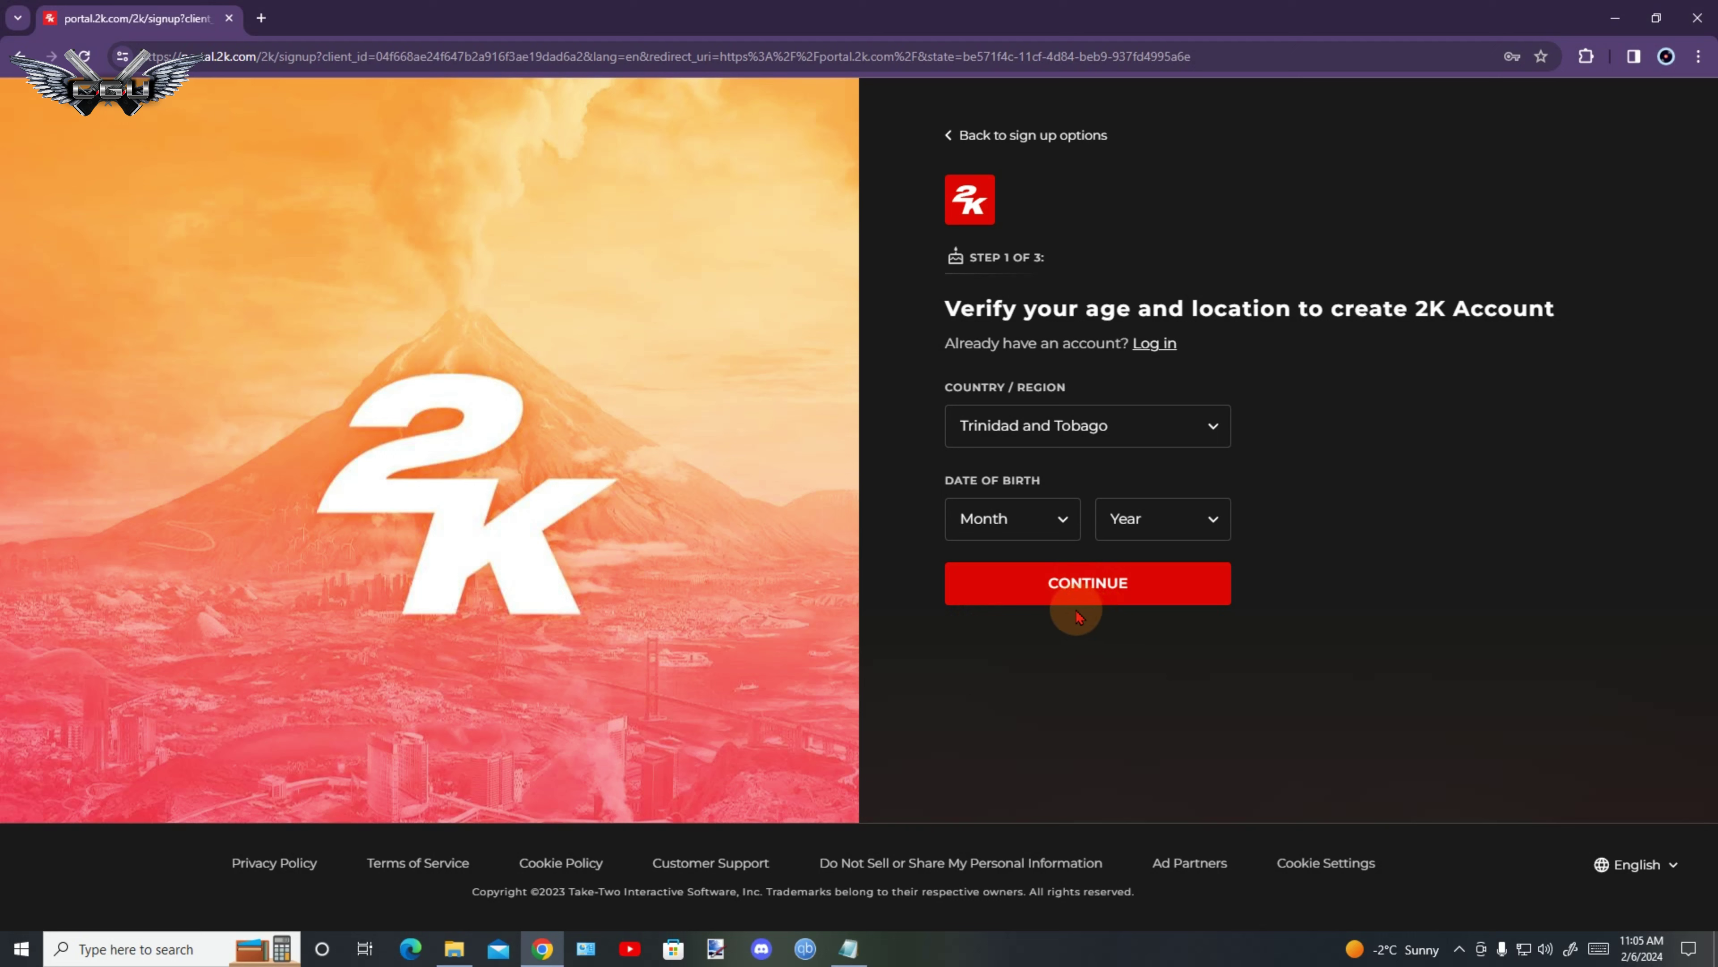
{"action": "left_click", "coordinate": [1698, 20]}
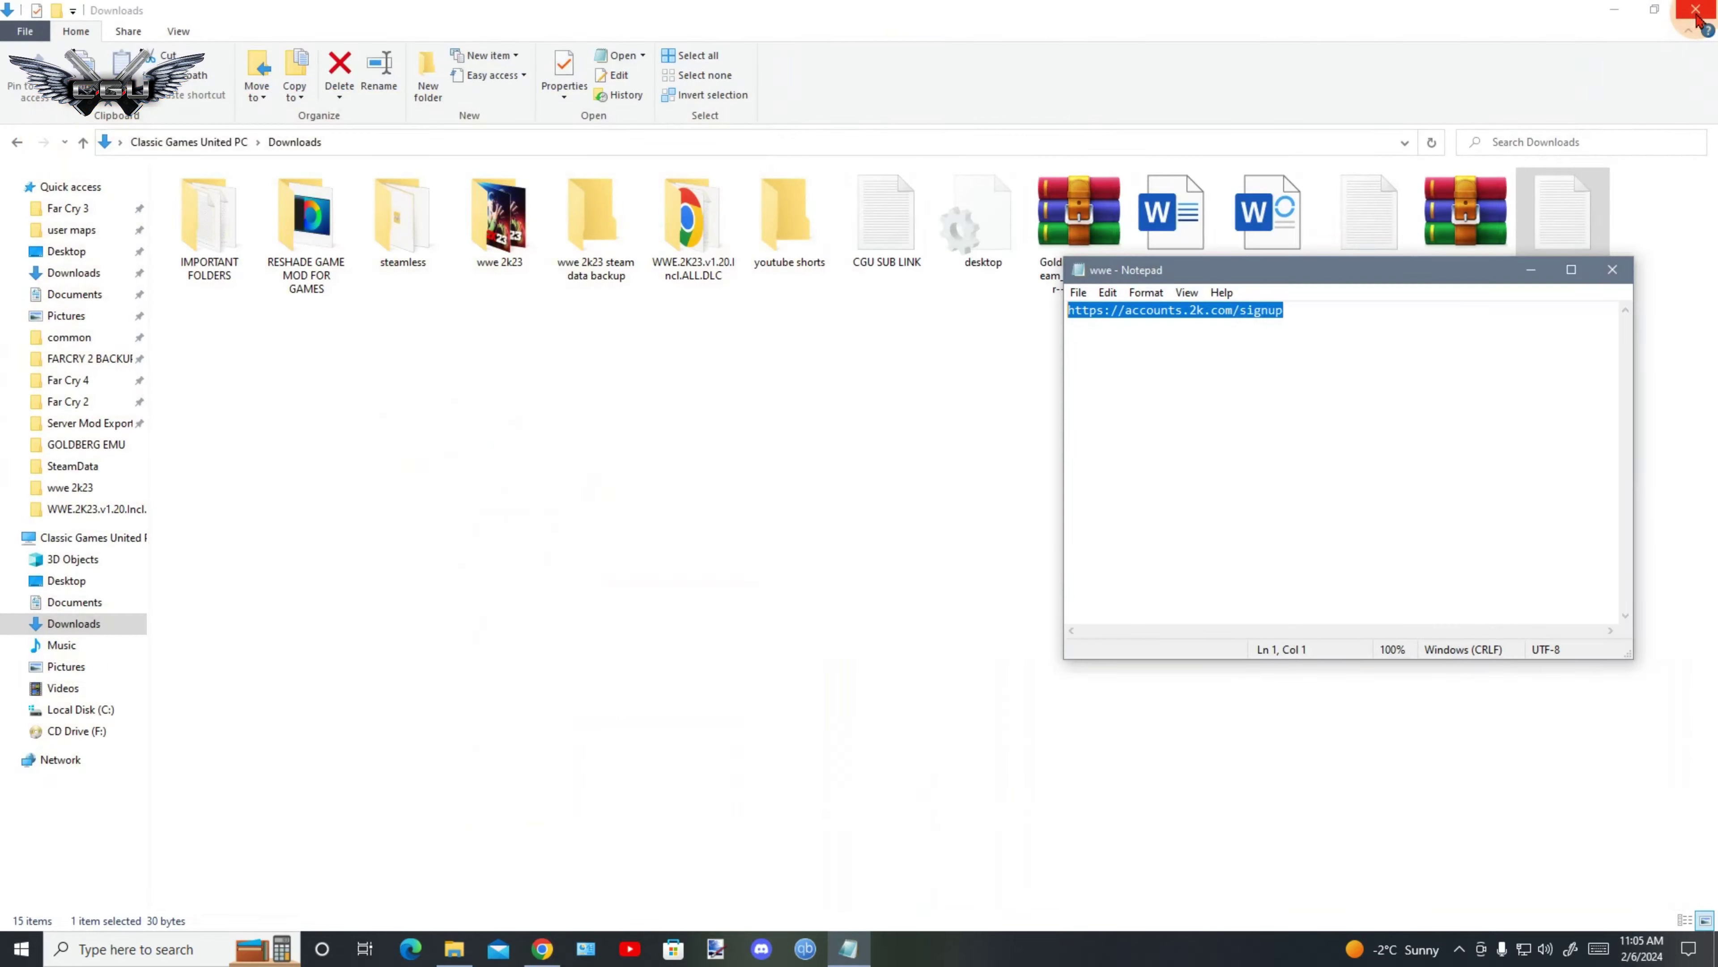
- Close the wwe text file and the Downloads folder to return to the desktop
{"action": "left_click", "coordinate": [1560, 216]}
{"action": "left_click", "coordinate": [1613, 271]}
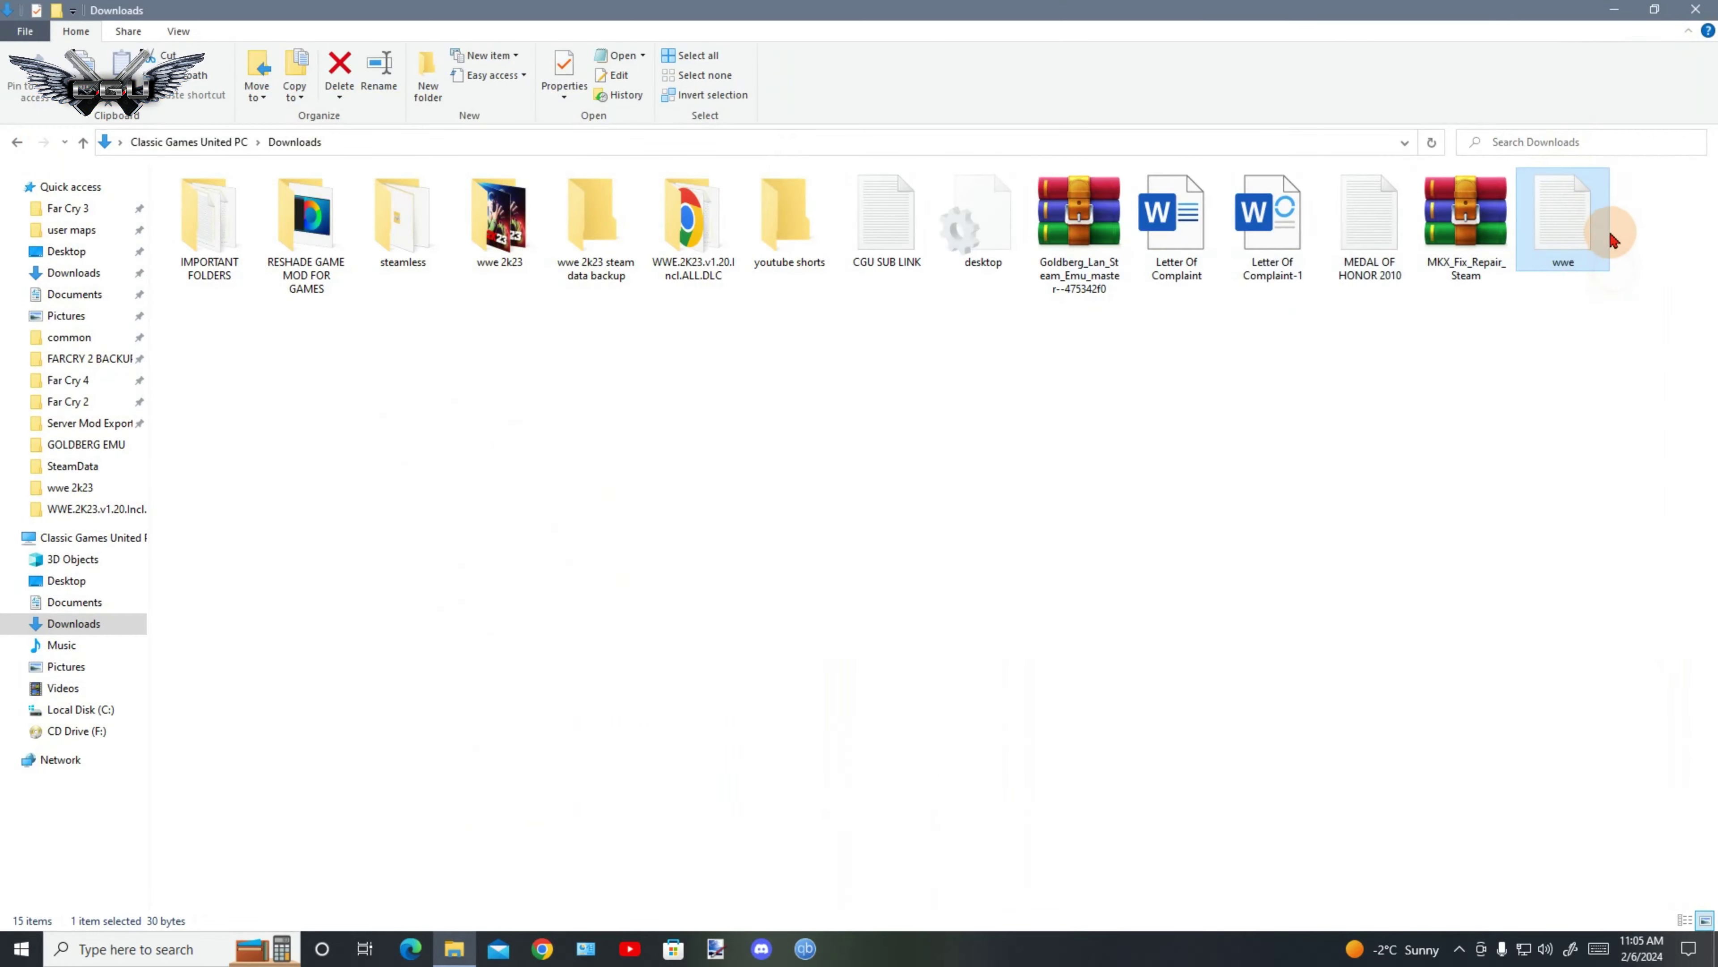
{"action": "left_click", "coordinate": [1700, 14]}
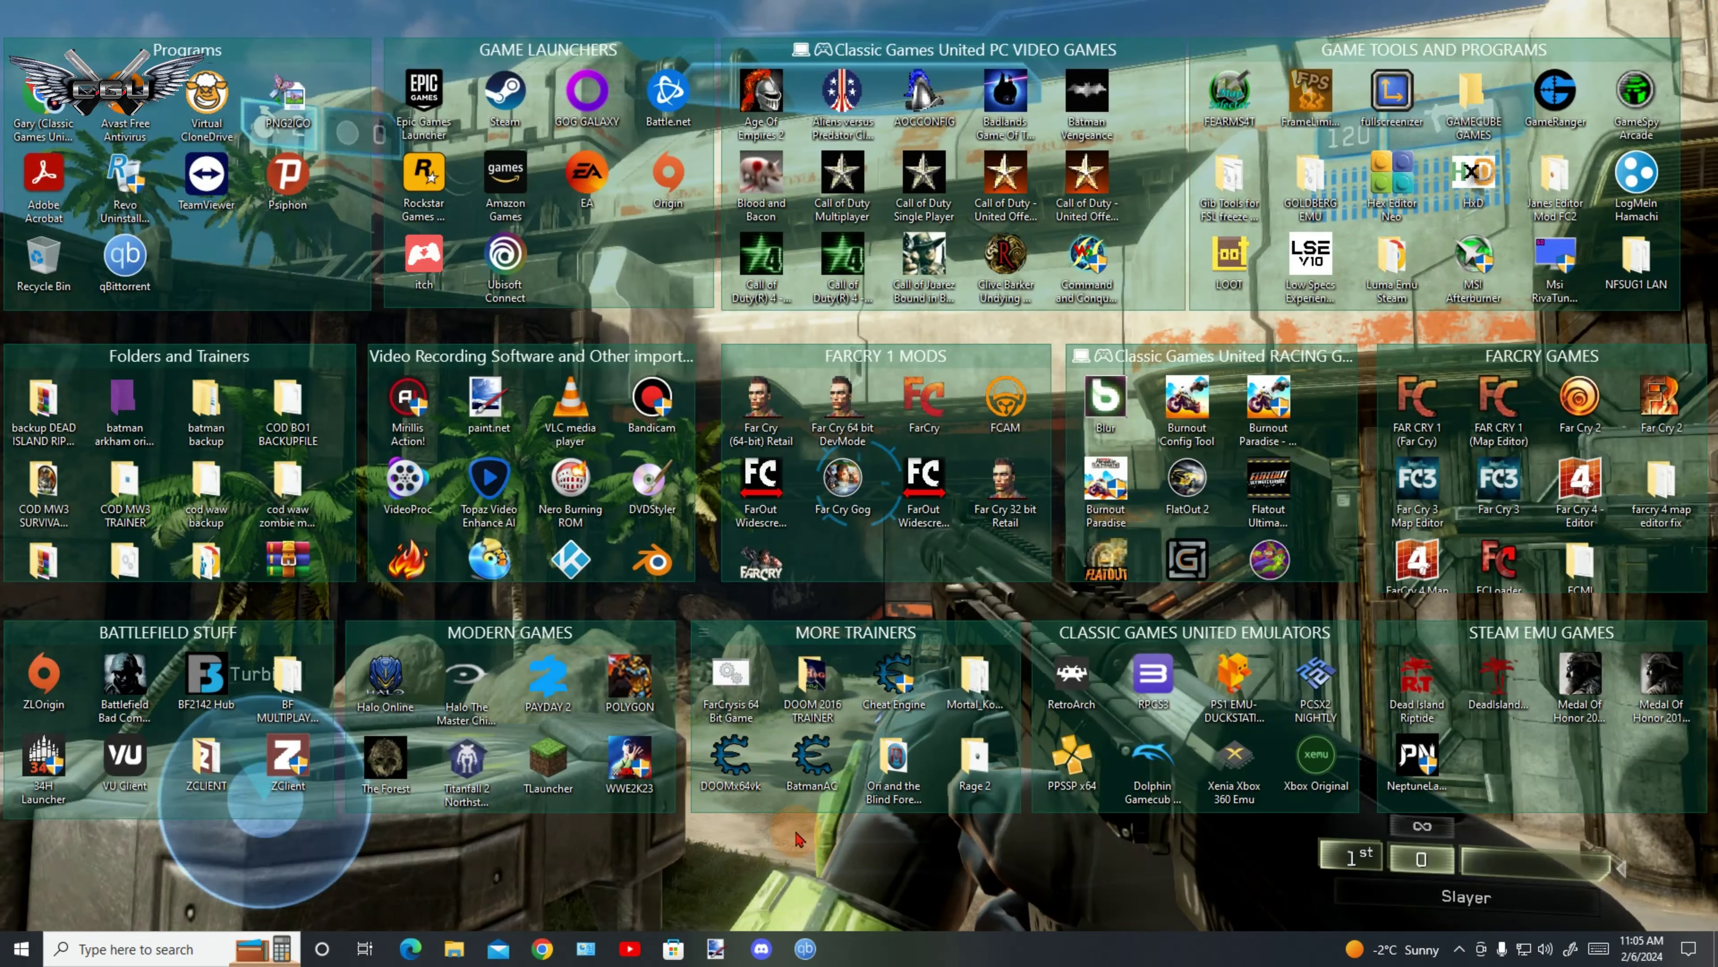
- Launch WWE 2K23 from the desktop, allow it to make changes to the device, and continue past the title screen
{"action": "left_click", "coordinate": [631, 782]}
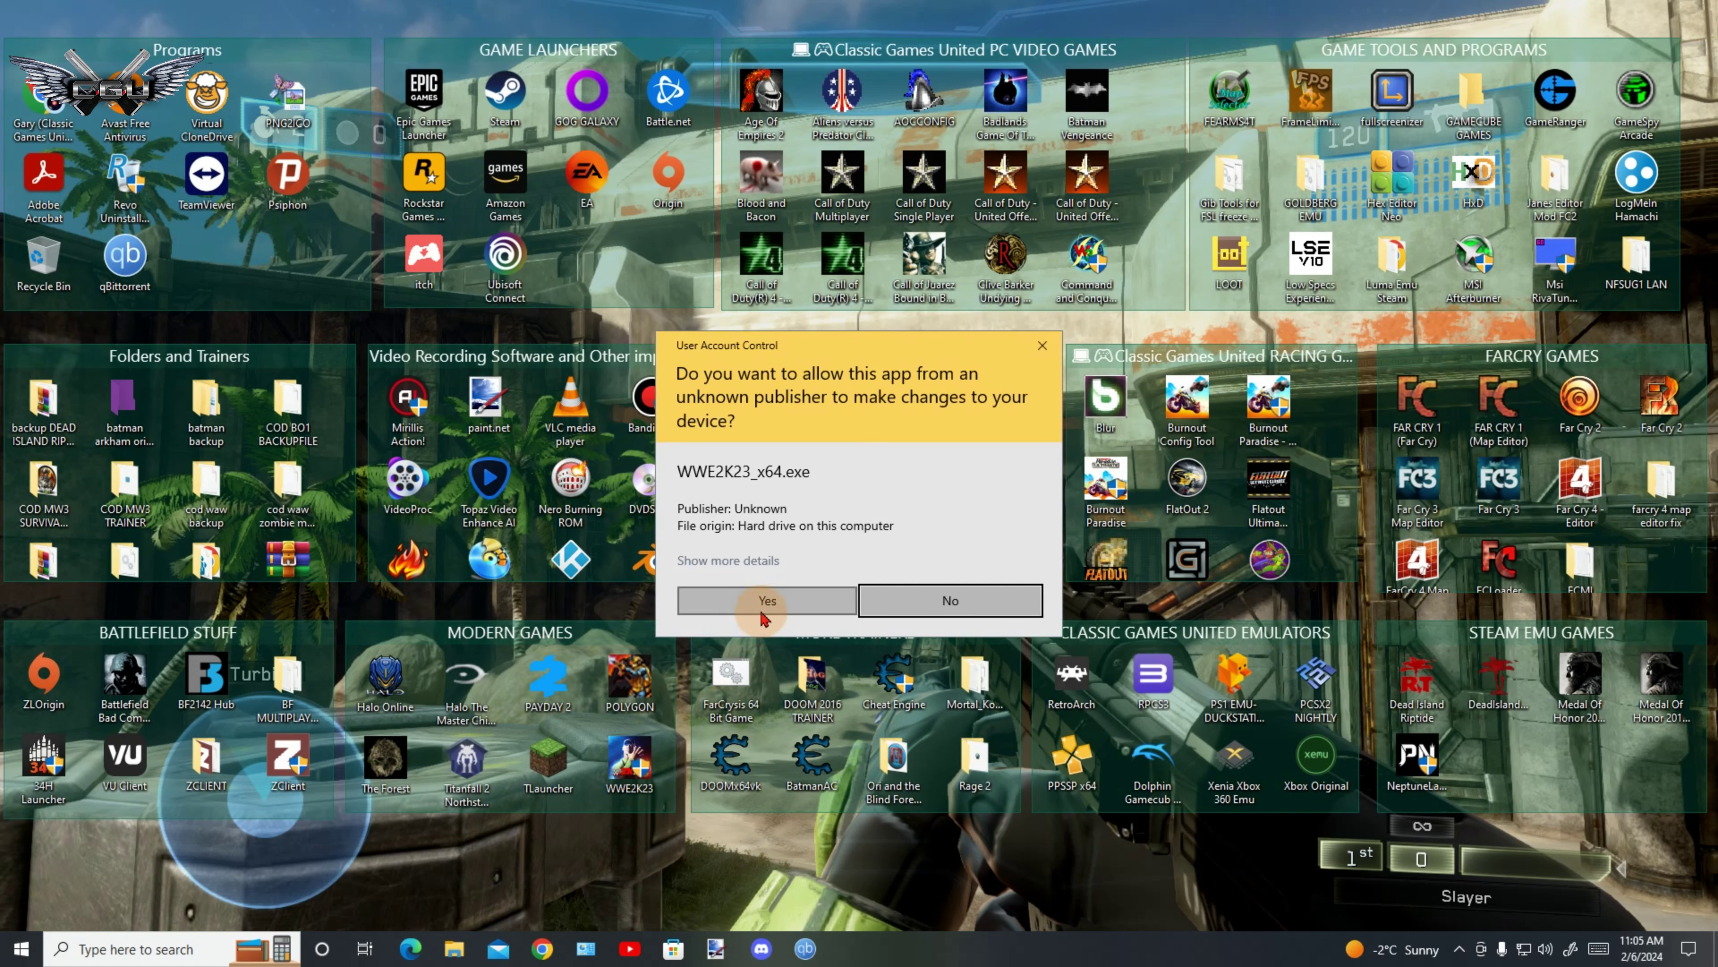
{"action": "left_click", "coordinate": [764, 601]}
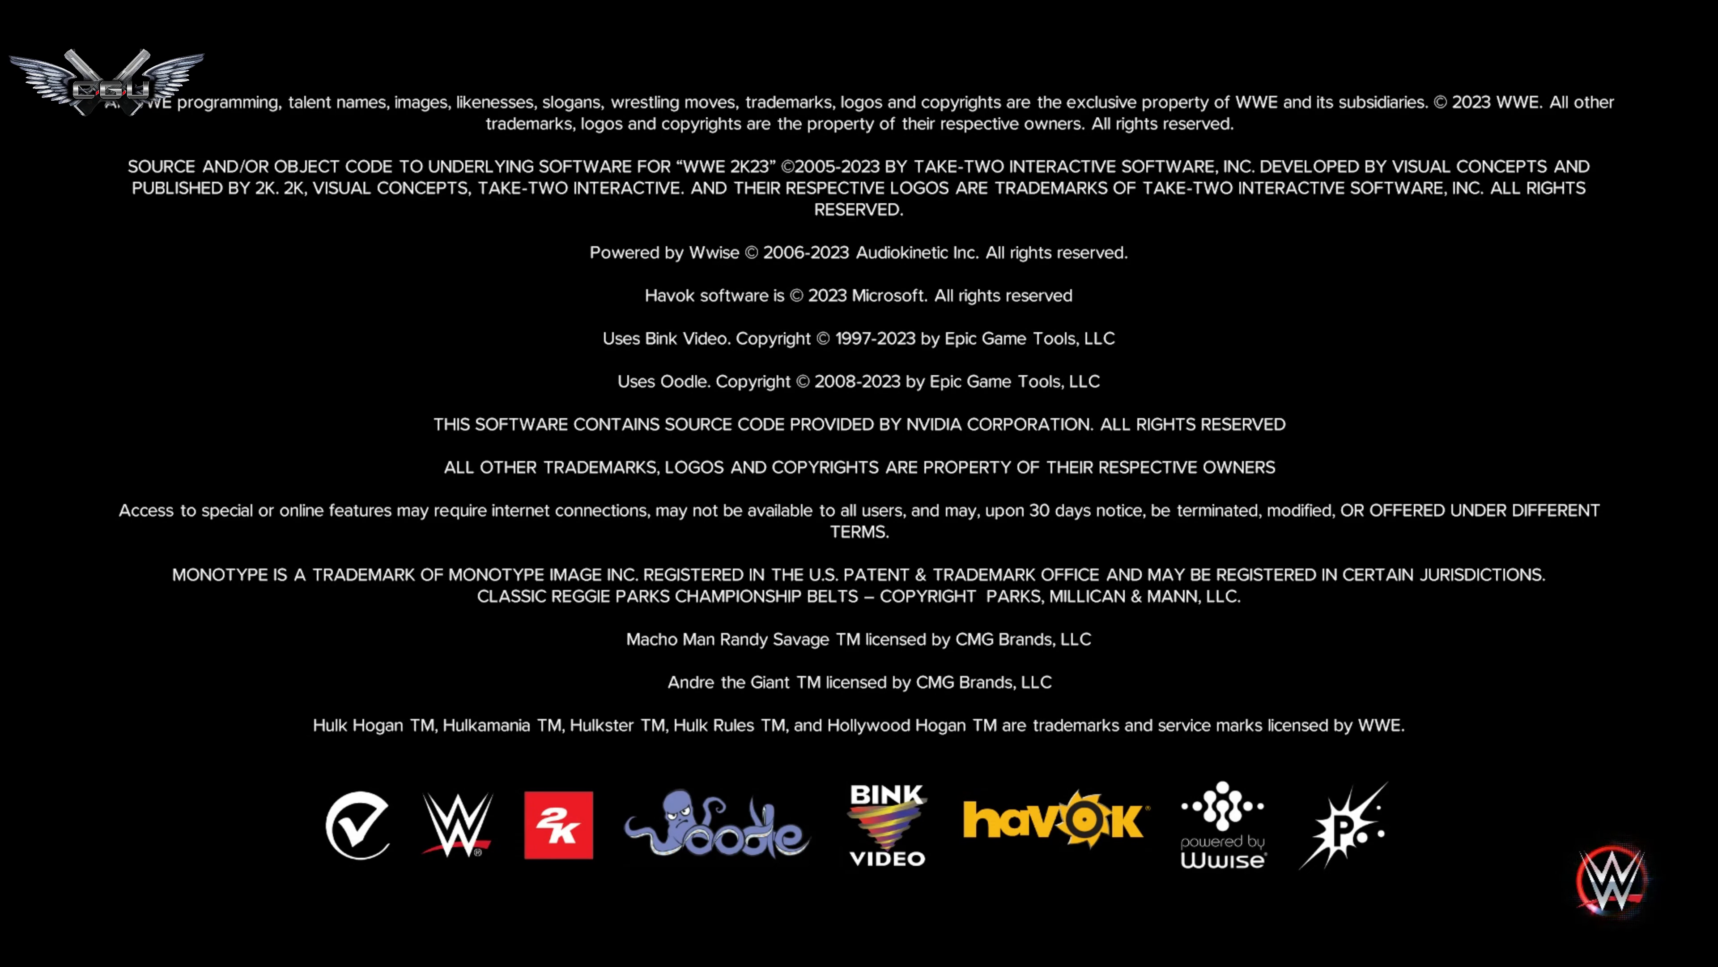
{"action": "key", "text": "Return"}
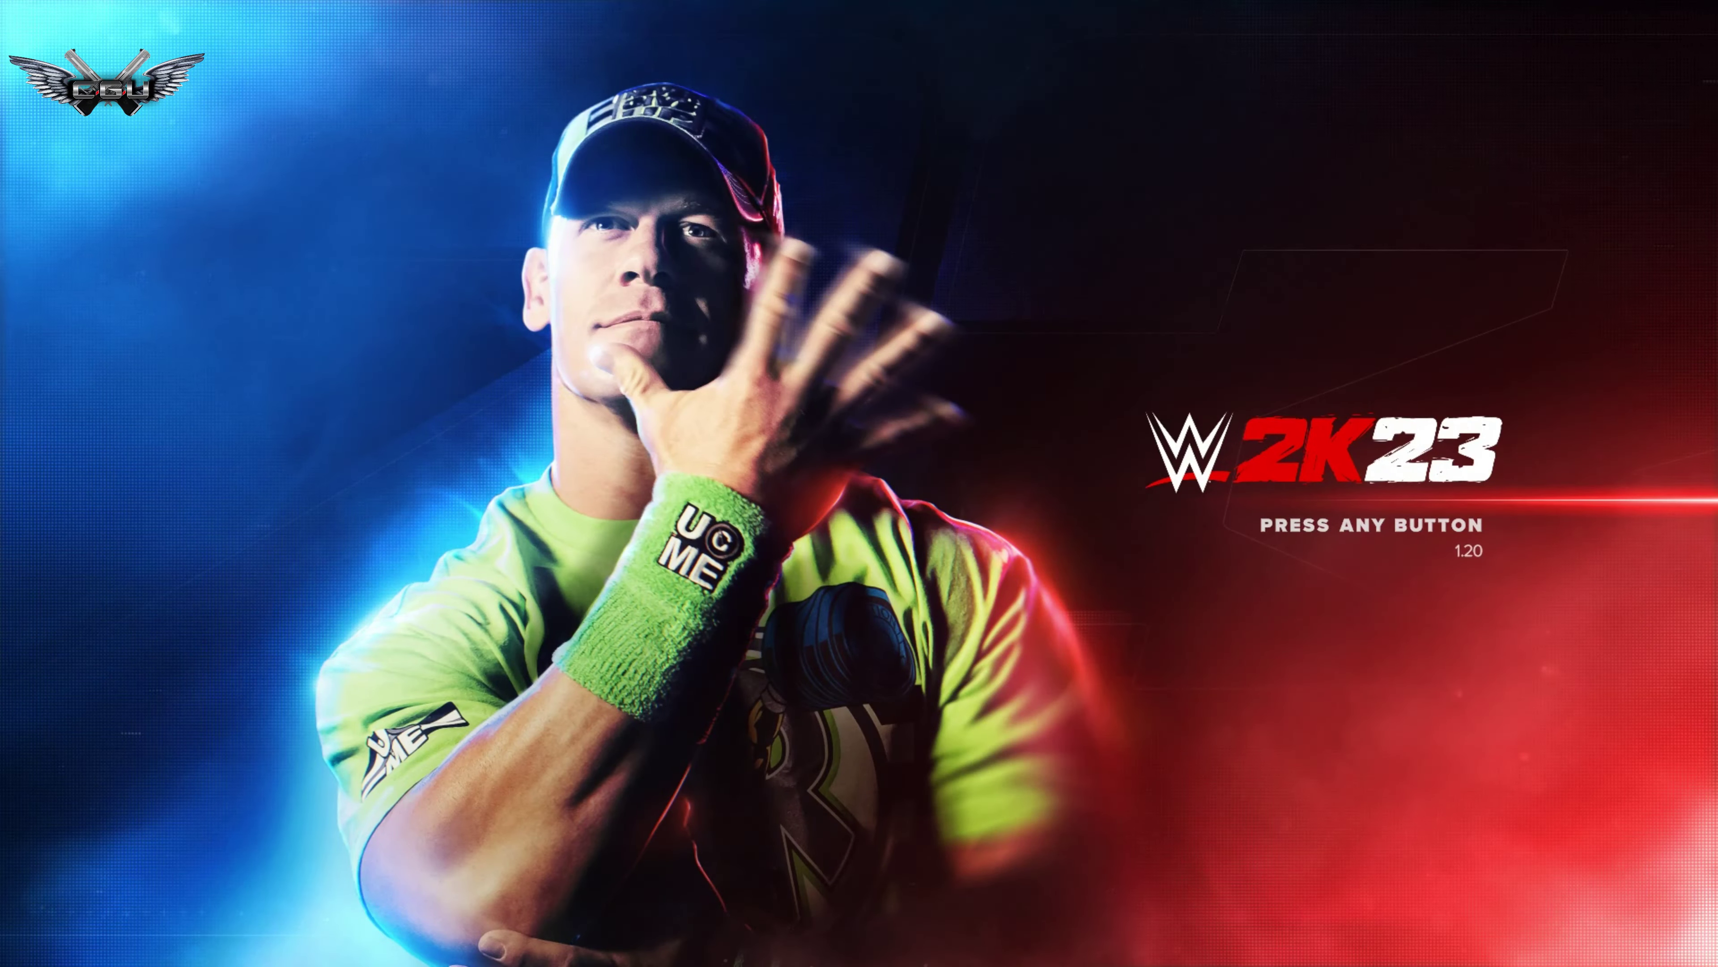
{"action": "key", "text": "Return"}
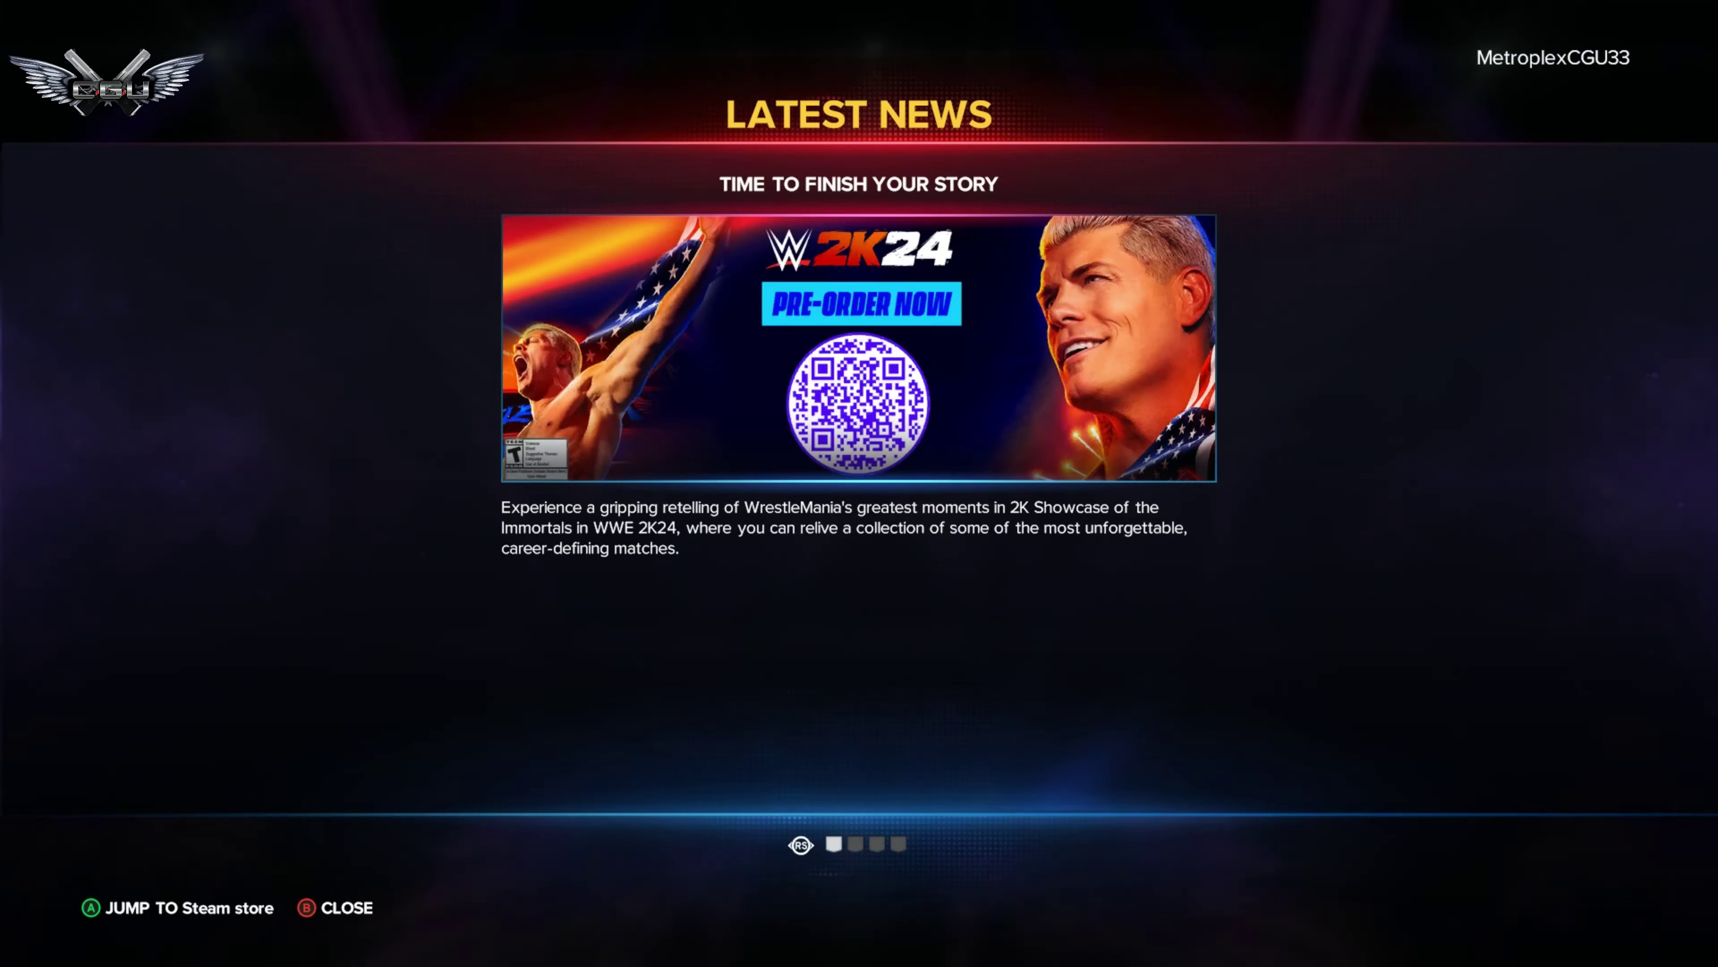
- Close the latest news and open the form for linking an existing 2K account
{"action": "key", "text": "Escape"}
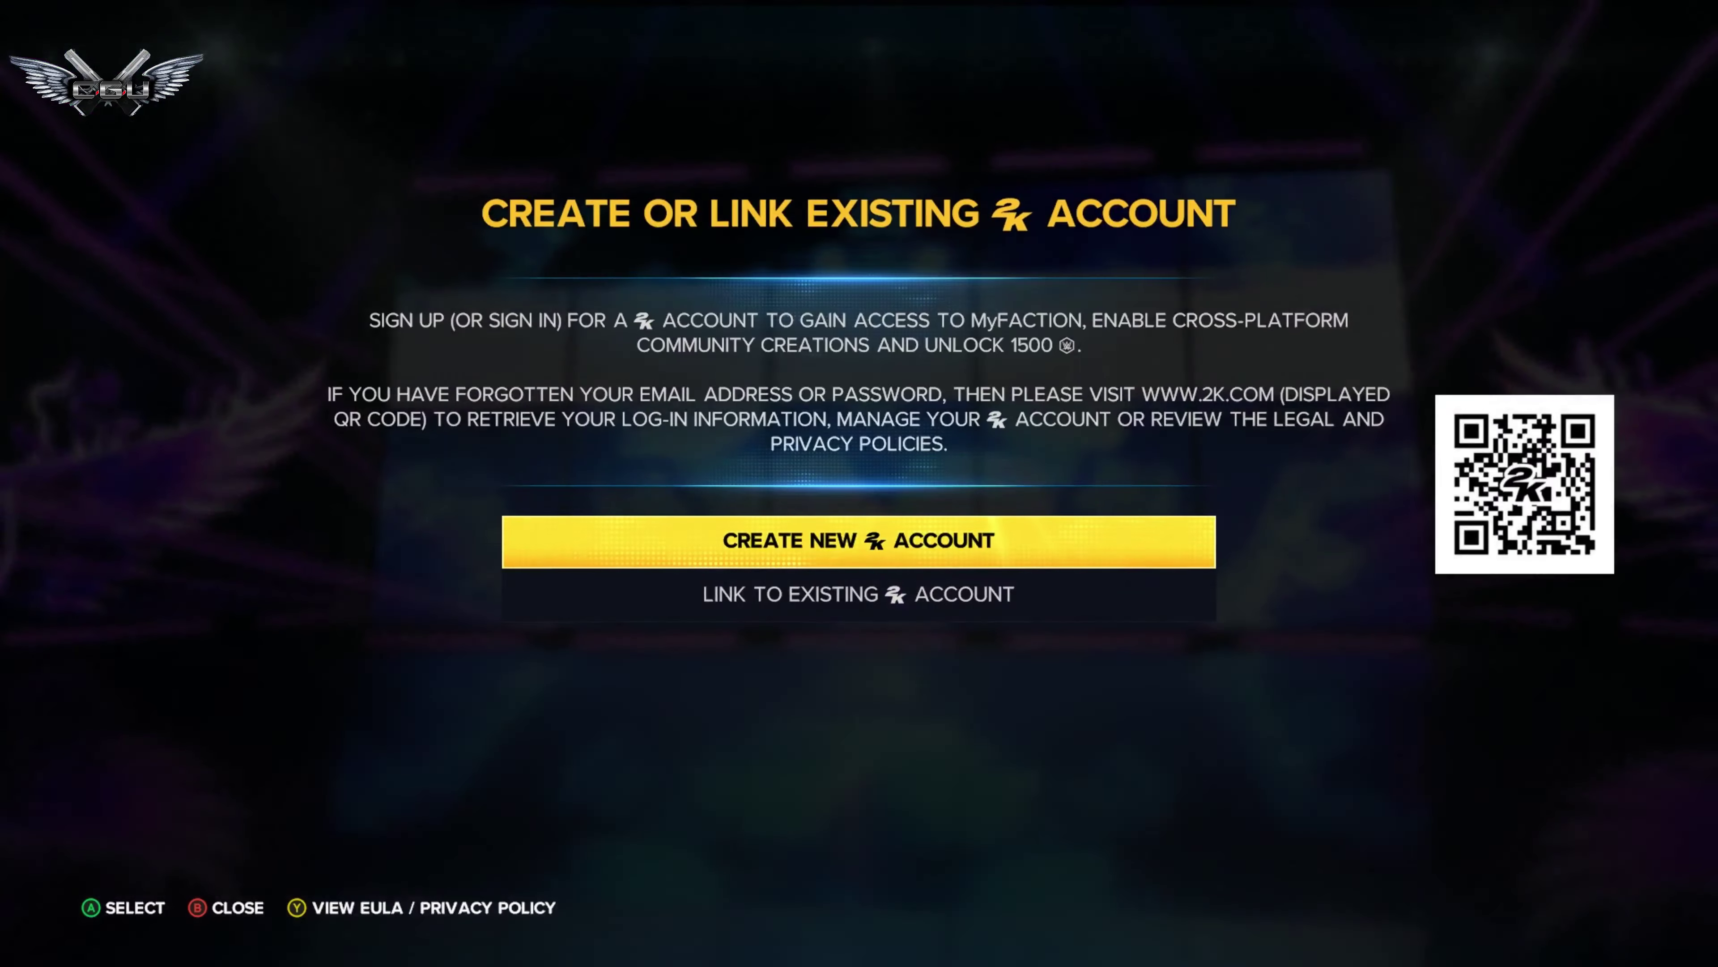
{"action": "key", "text": "Down"}
{"action": "key", "text": "Return"}
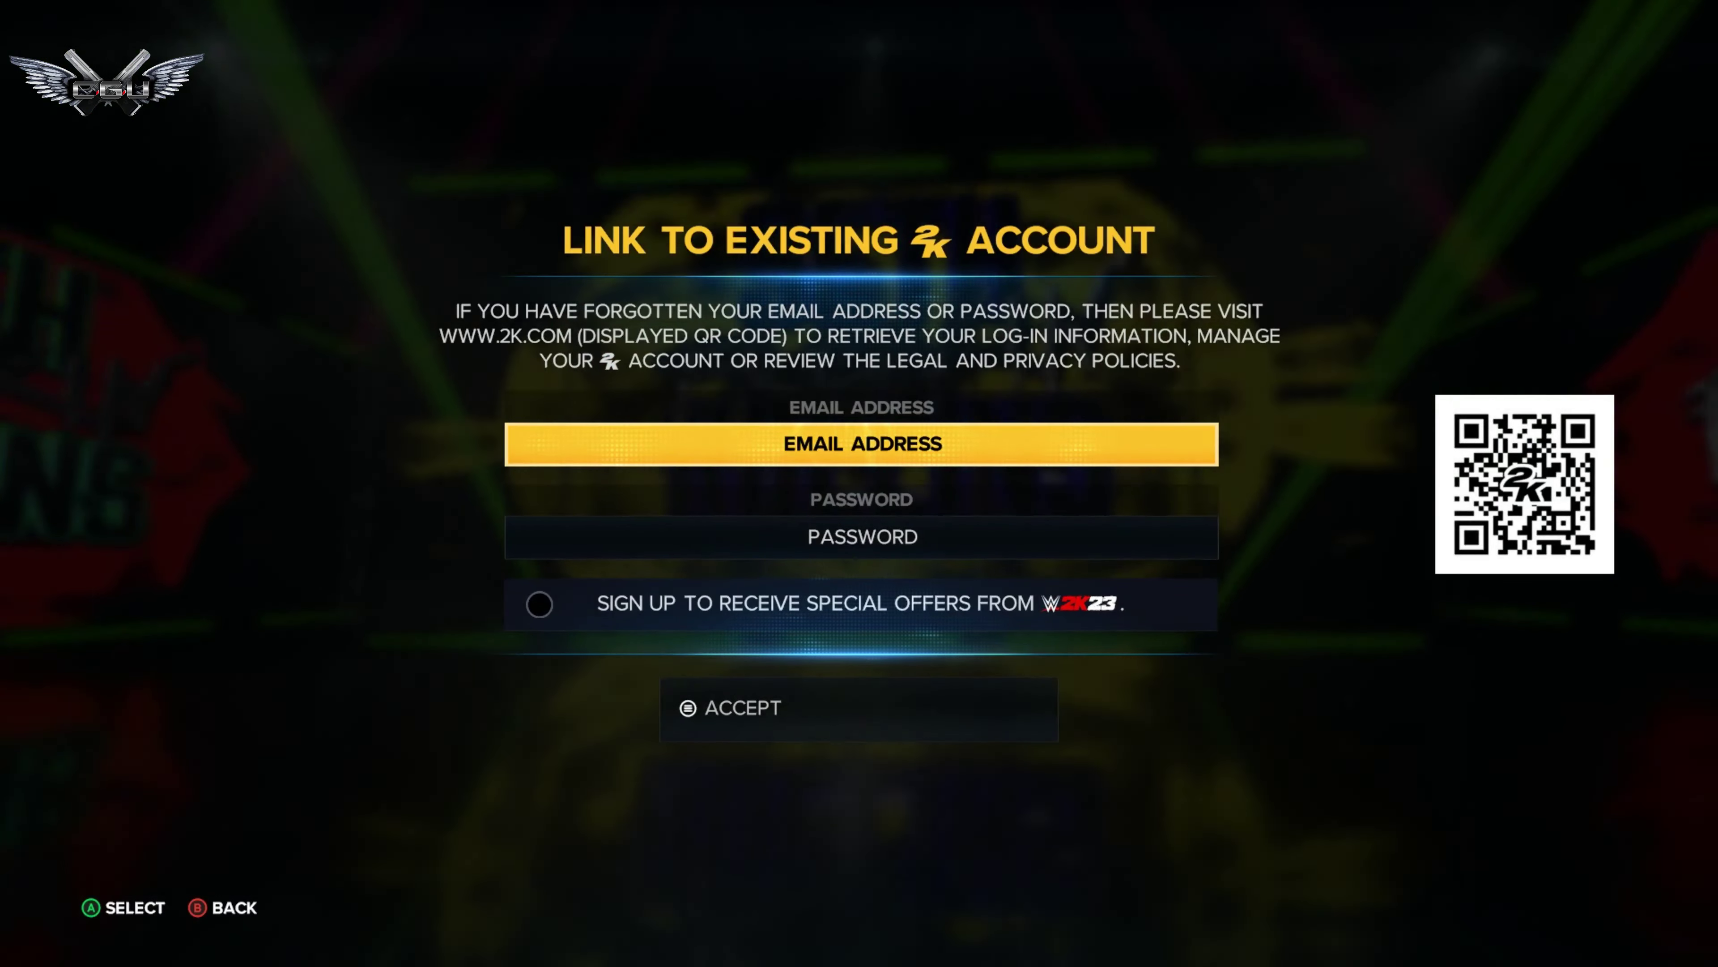
- Enter the 2K account's email address in the account linking form using the on-screen keyboard
{"action": "key", "text": "Return"}
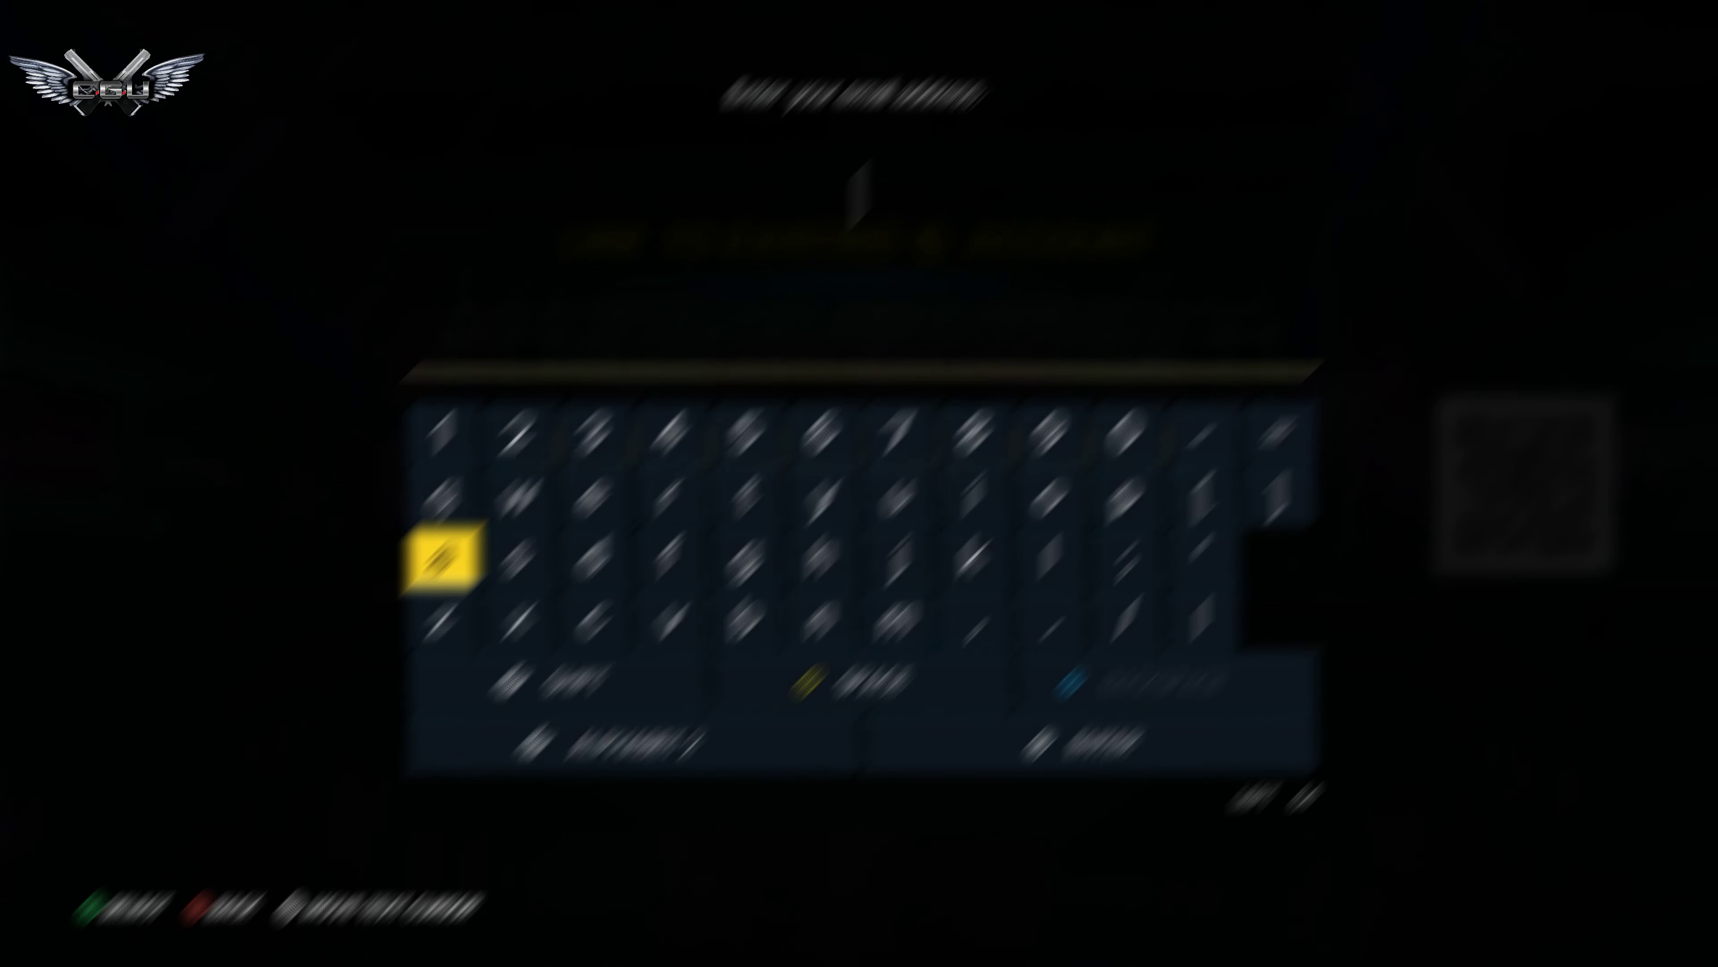
{"action": "key", "text": "Right"}
{"action": "key", "text": "Right"}
{"action": "key", "text": "Up"}
{"action": "key", "text": "Right"}
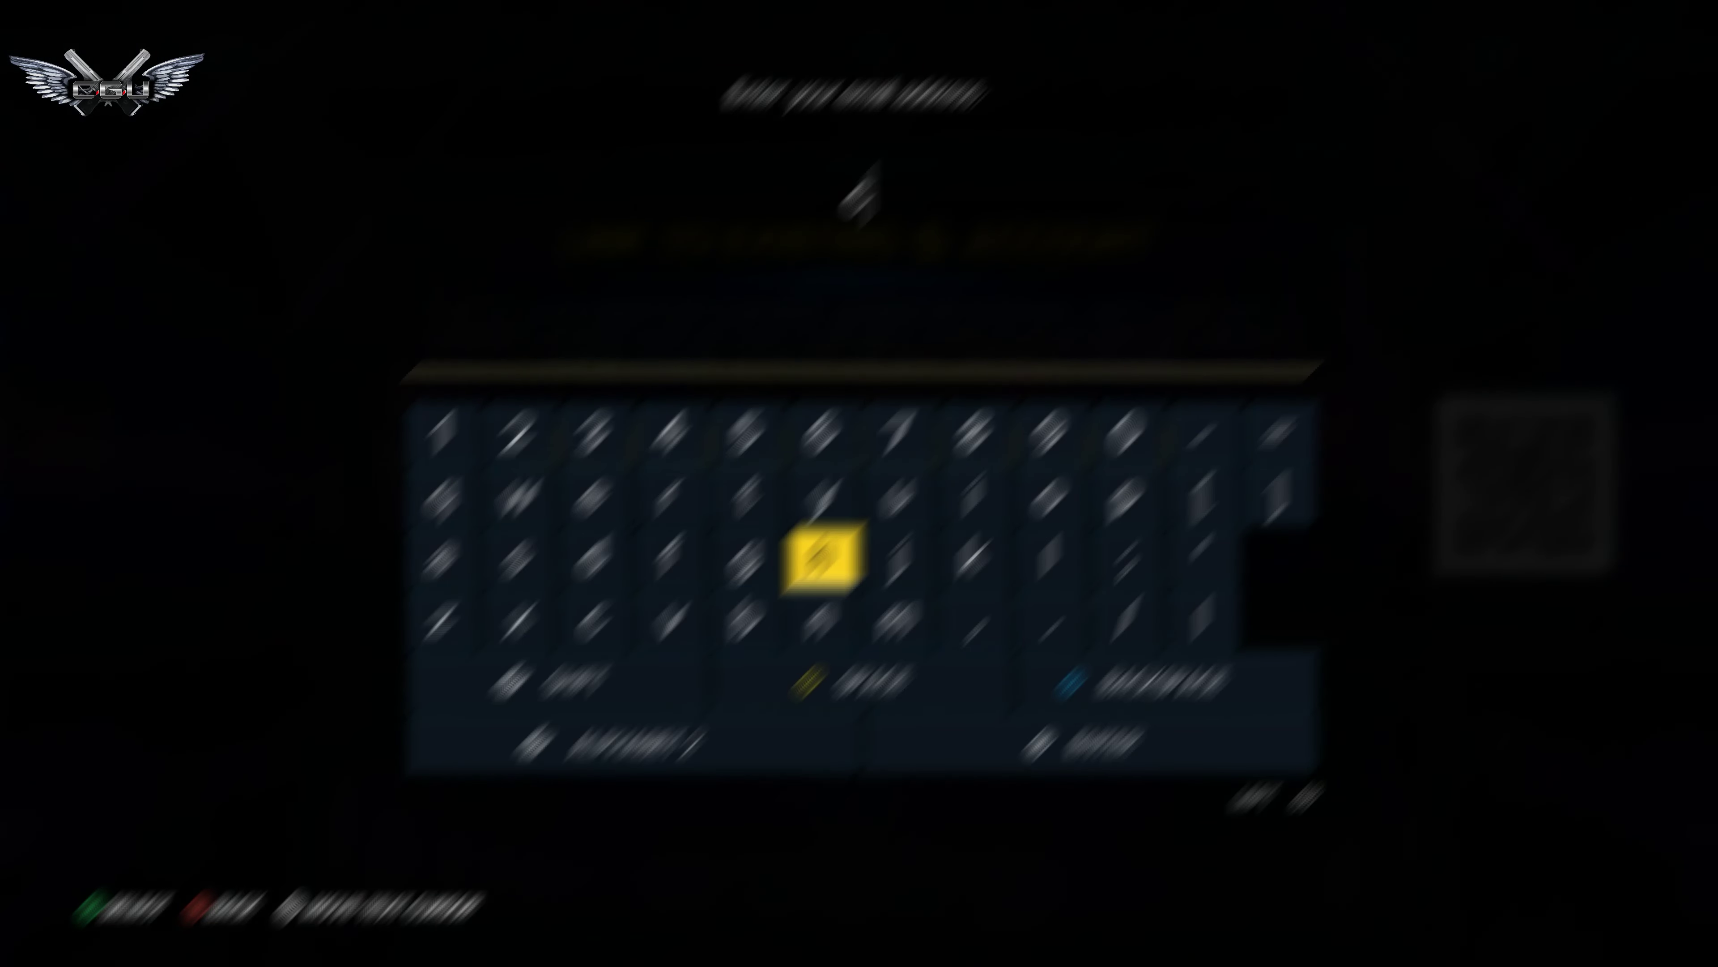
{"action": "key", "text": "Right"}
{"action": "key", "text": "Right"}
{"action": "key", "text": "Right"}
{"action": "key", "text": "Left"}
{"action": "key", "text": "Left"}
{"action": "key", "text": "Left"}
{"action": "key", "text": "Left"}
{"action": "key", "text": "Left"}
{"action": "key", "text": "Left"}
{"action": "key", "text": "Left"}
{"action": "key", "text": "Left"}
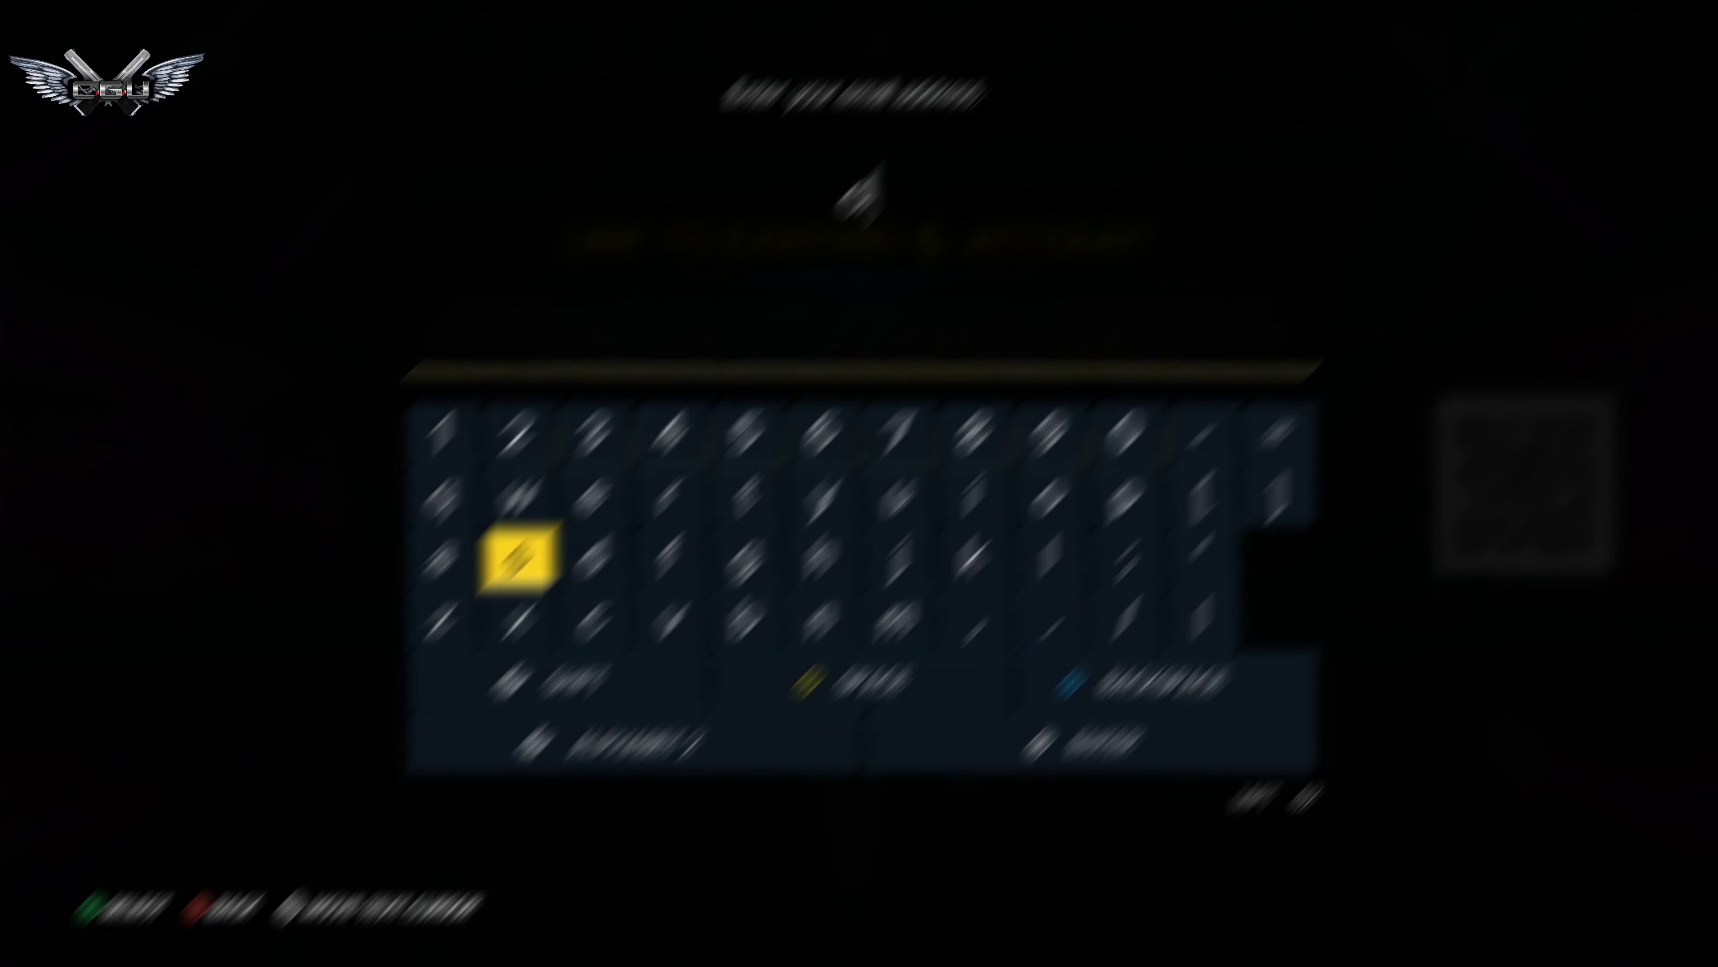
{"action": "key", "text": "Return"}
{"action": "key", "text": "Right"}
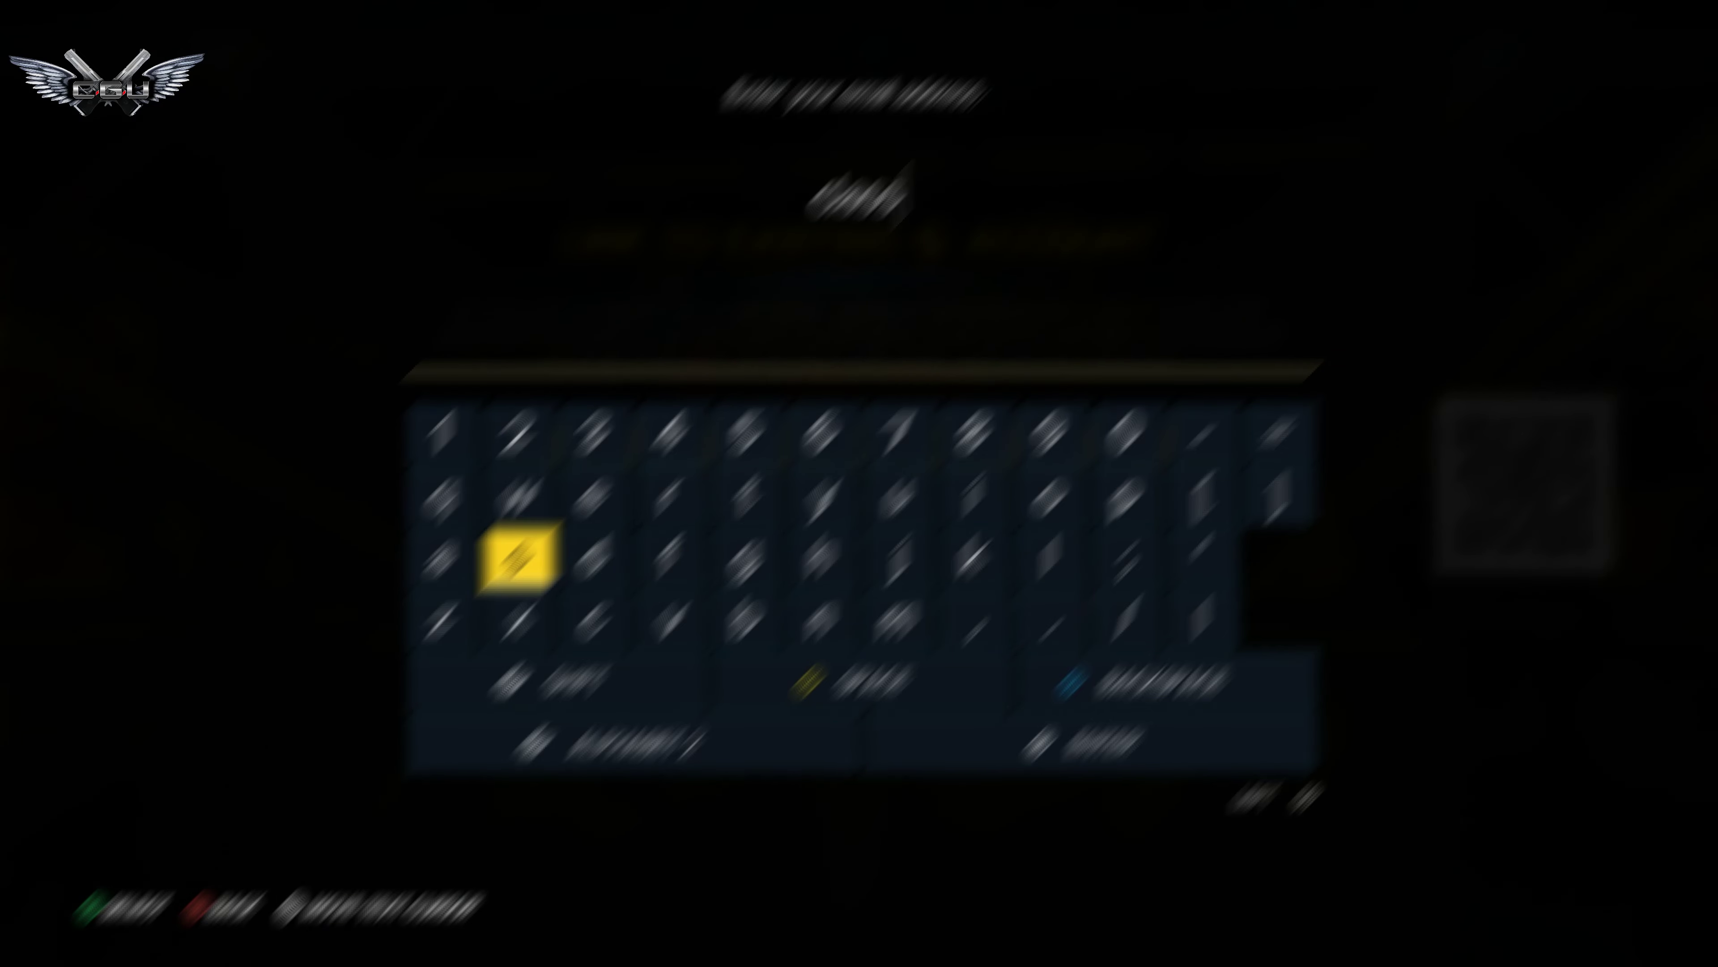
{"action": "key", "text": "Up"}
{"action": "key", "text": "Right"}
{"action": "key", "text": "Right"}
{"action": "key", "text": "Right"}
{"action": "key", "text": "Right"}
{"action": "key", "text": "Right"}
{"action": "key", "text": "Right"}
{"action": "key", "text": "Down"}
{"action": "key", "text": "Left"}
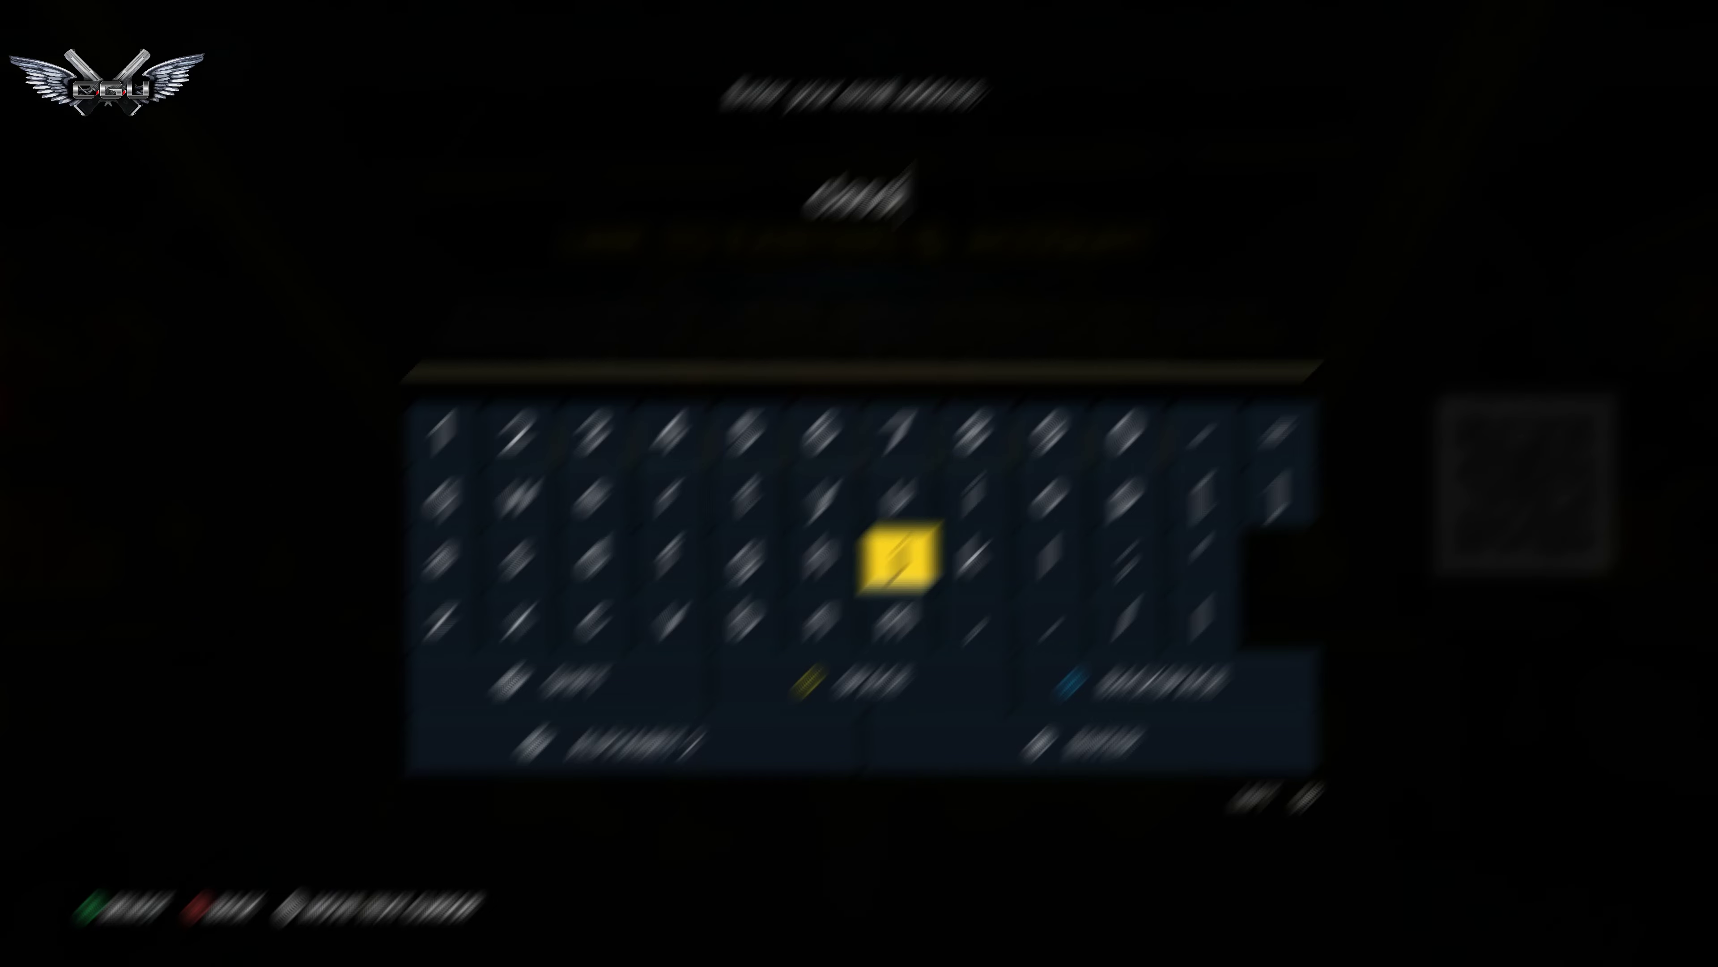
{"action": "key", "text": "Left"}
{"action": "key", "text": "Down"}
{"action": "key", "text": "Left"}
{"action": "key", "text": "Left"}
{"action": "key", "text": "Down"}
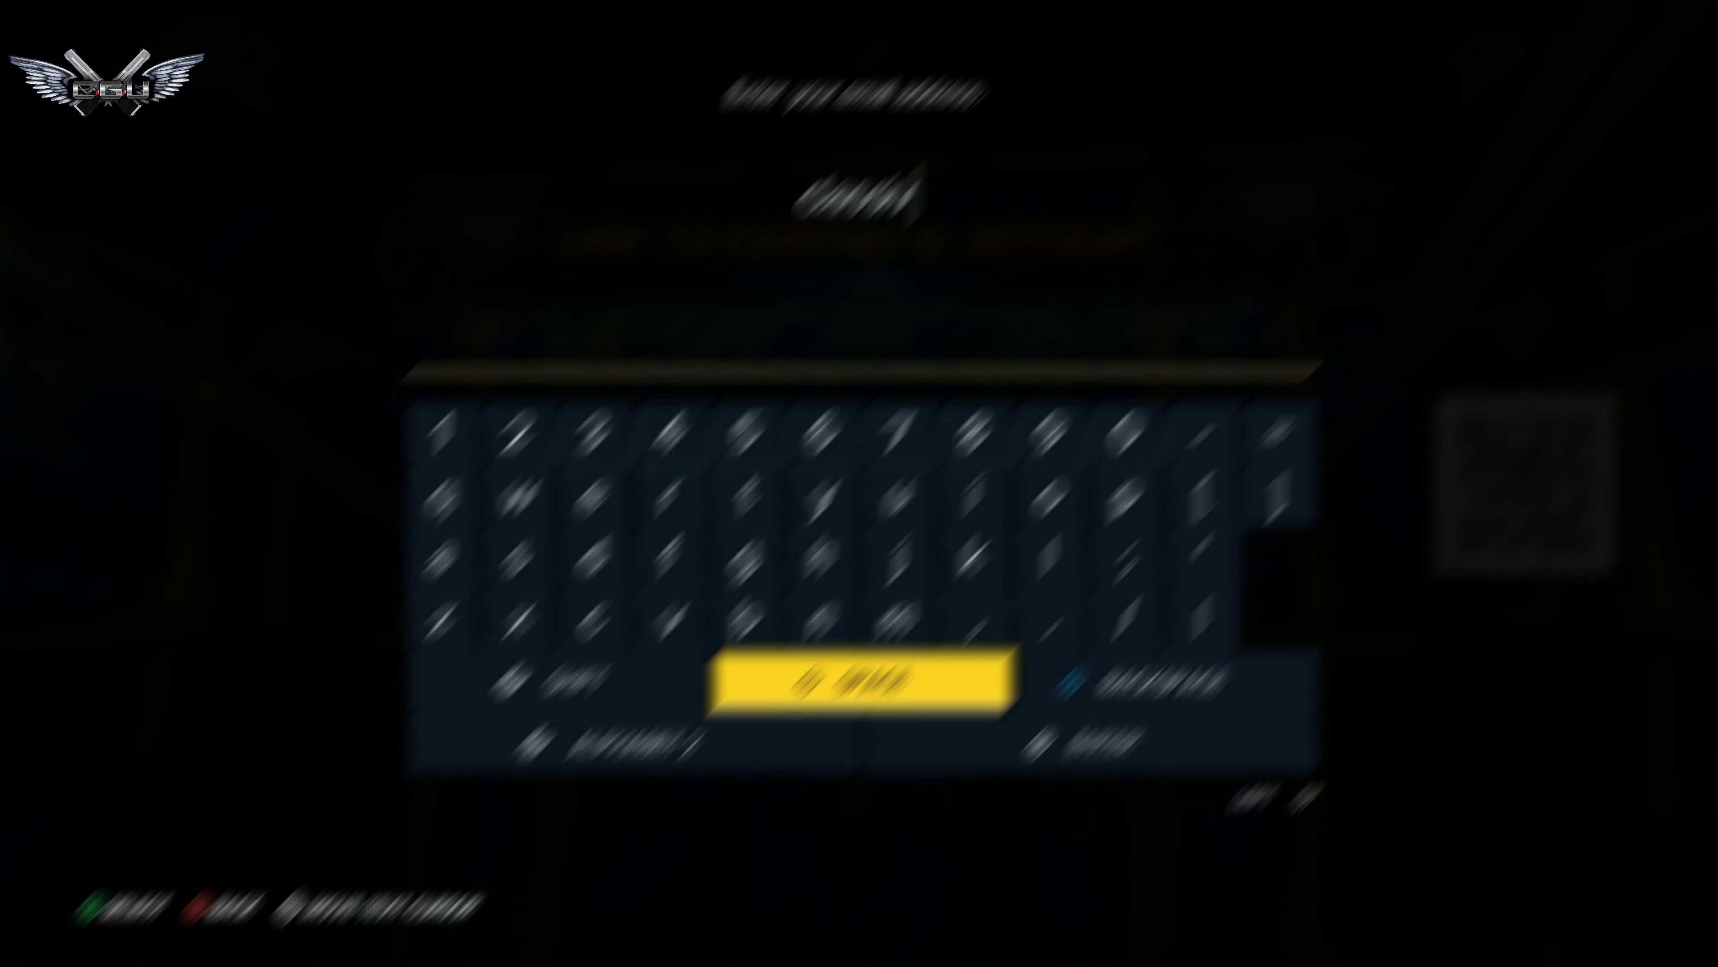
{"action": "key", "text": "Right"}
{"action": "key", "text": "Left"}
{"action": "key", "text": "Left"}
{"action": "key", "text": "Left"}
{"action": "key", "text": "Up"}
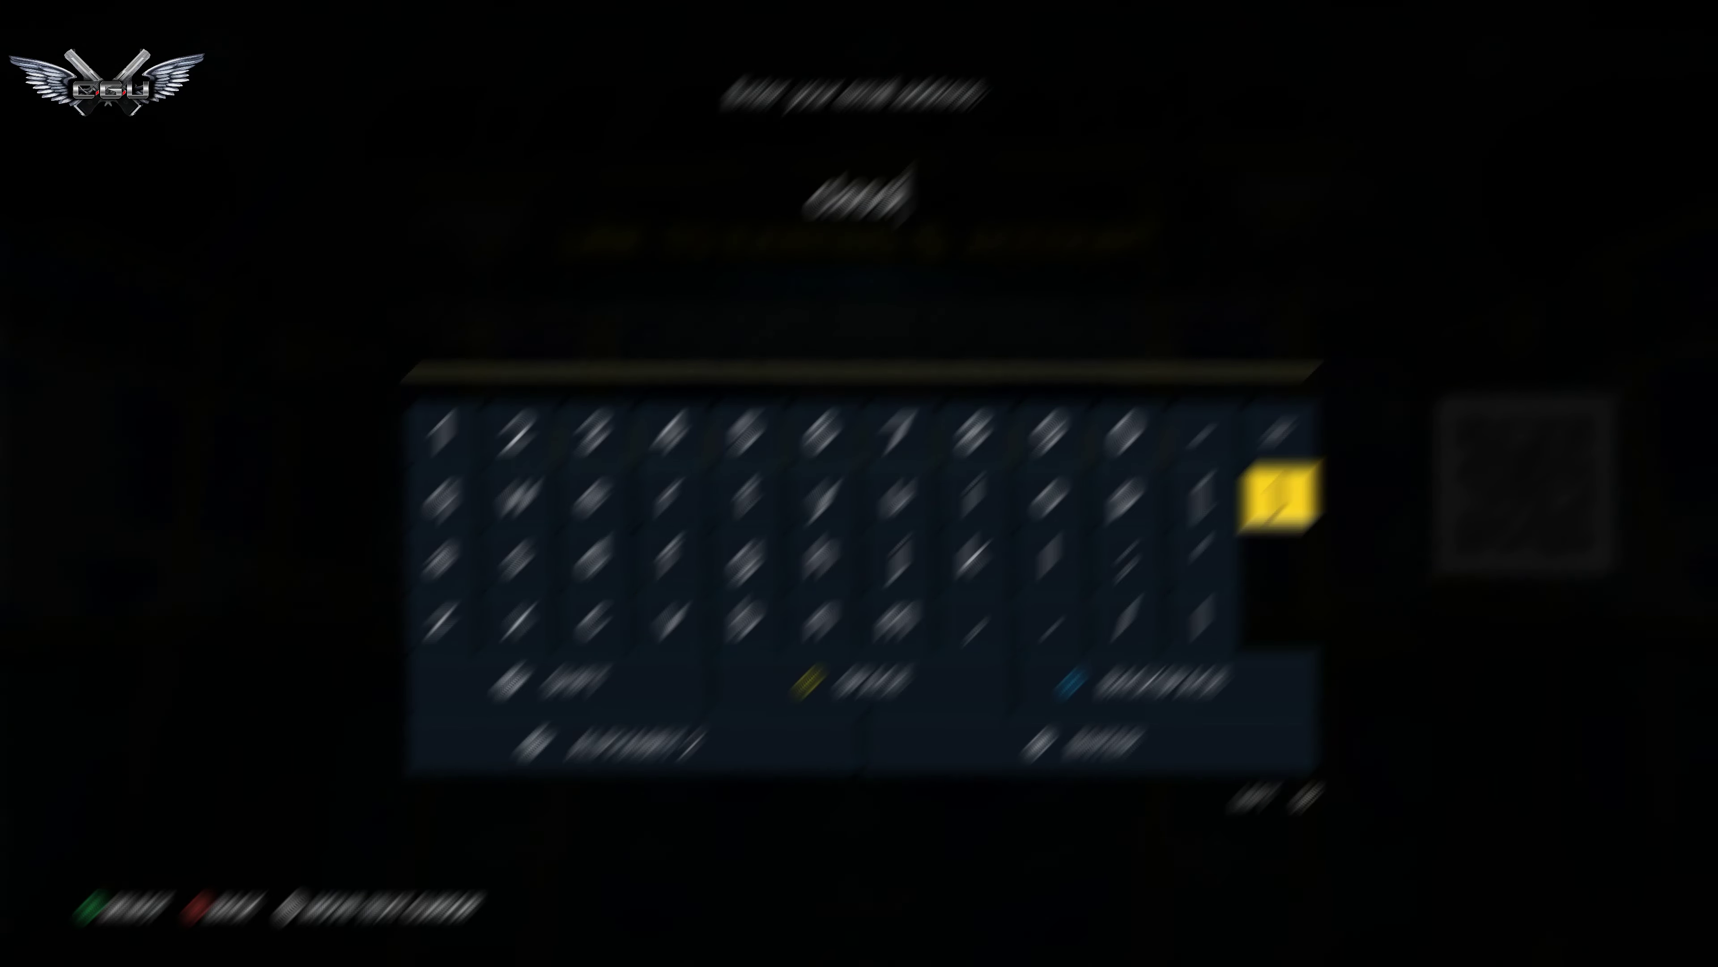
{"action": "key", "text": "Down"}
{"action": "key", "text": "Left"}
{"action": "key", "text": "Left"}
{"action": "key", "text": "Left"}
{"action": "key", "text": "Up"}
{"action": "key", "text": "Left"}
{"action": "key", "text": "Left"}
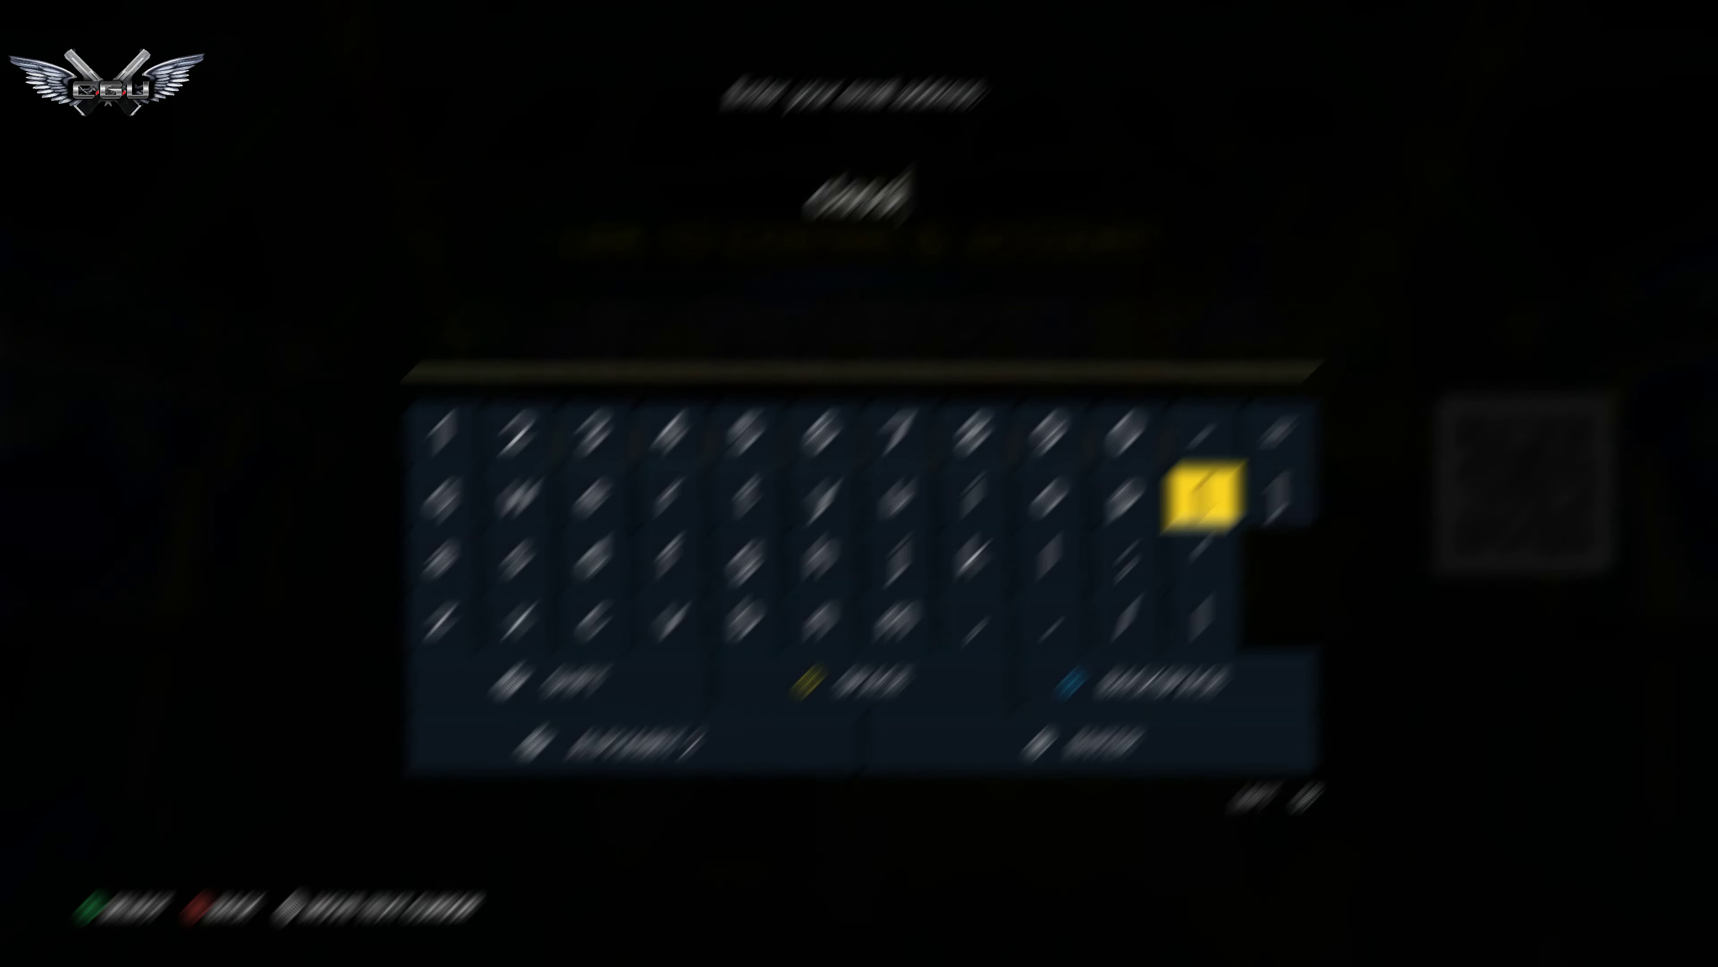
{"action": "key", "text": "Down"}
{"action": "key", "text": "Left"}
{"action": "key", "text": "Left"}
{"action": "key", "text": "Down"}
{"action": "key", "text": "Left"}
{"action": "key", "text": "Left"}
{"action": "key", "text": "Left"}
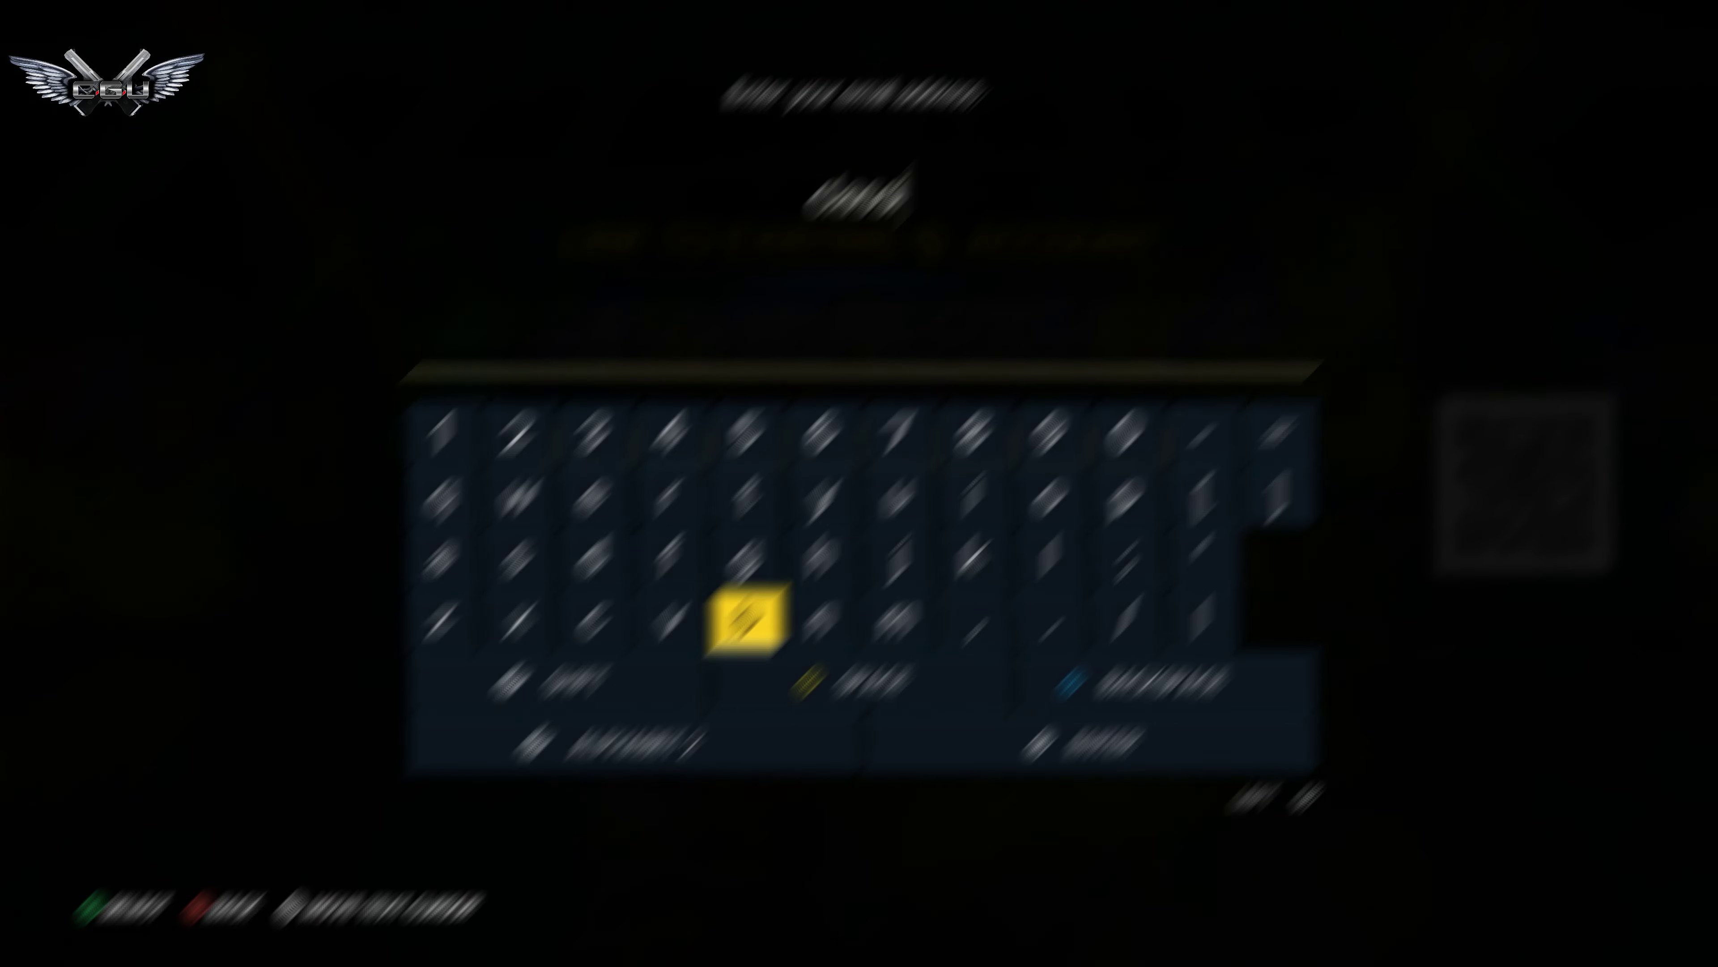
{"action": "key", "text": "Left"}
{"action": "key", "text": "Left"}
{"action": "key", "text": "Return"}
{"action": "key", "text": "Up"}
{"action": "key", "text": "Right"}
{"action": "key", "text": "Right"}
{"action": "key", "text": "Return"}
{"action": "key", "text": "Left"}
{"action": "key", "text": "Left"}
{"action": "key", "text": "Left"}
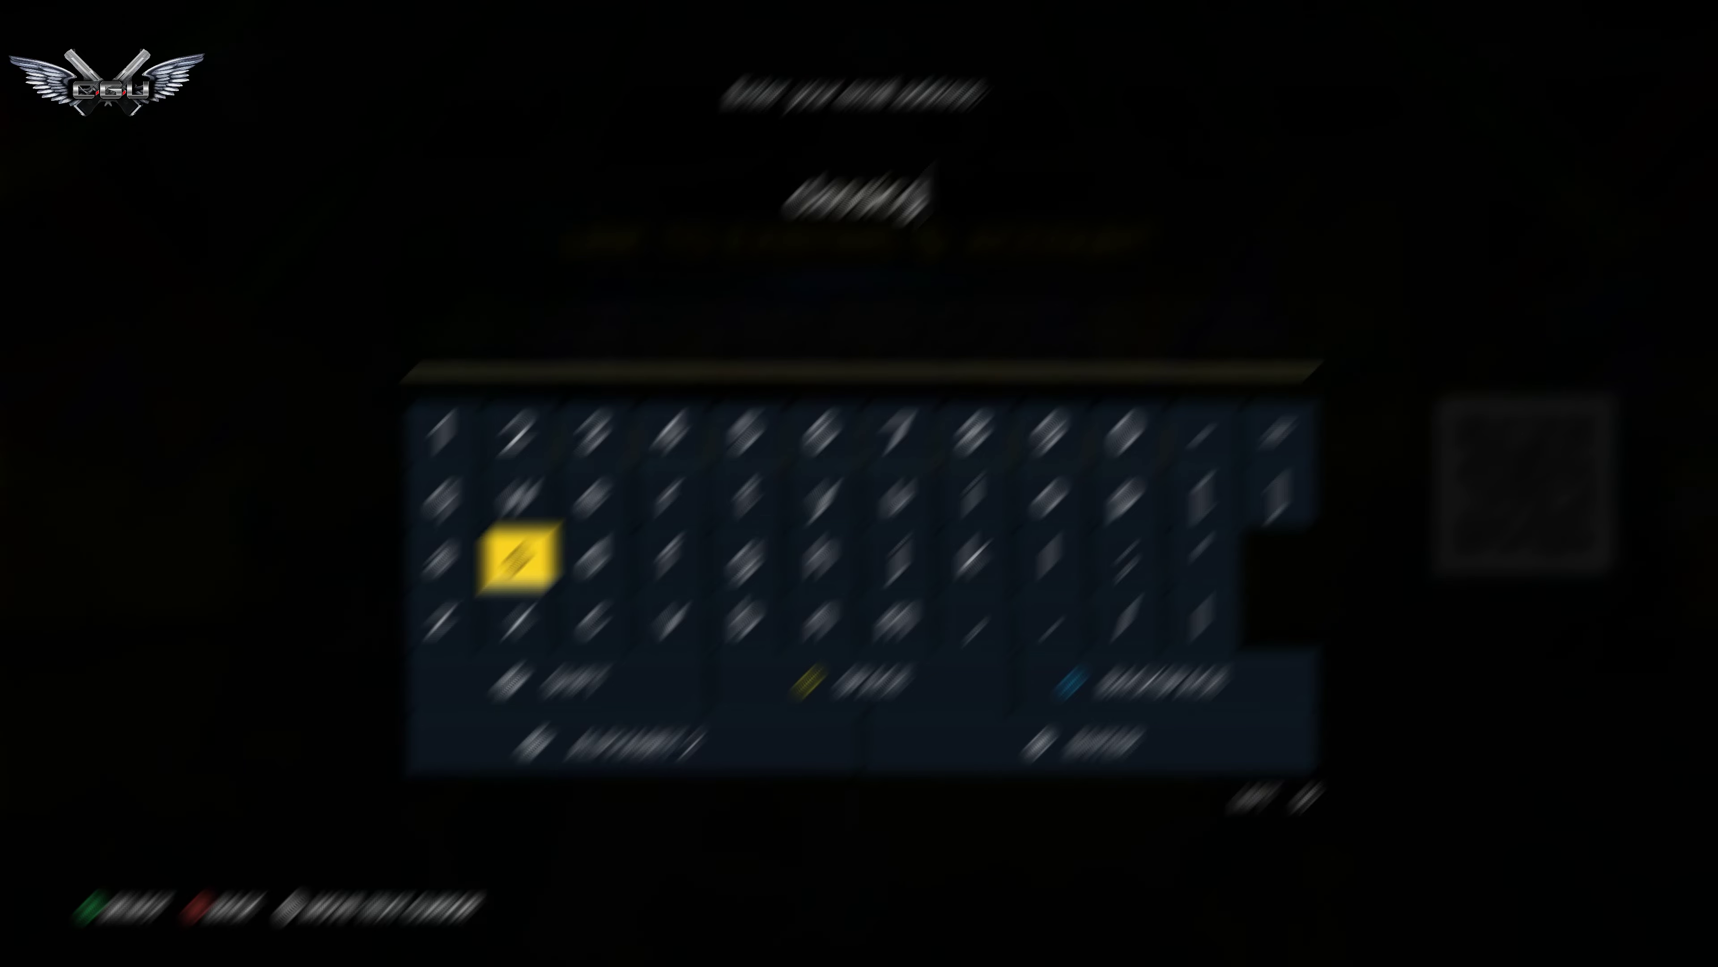
{"action": "key", "text": "Left"}
{"action": "key", "text": "Return"}
{"action": "key", "text": "Right"}
{"action": "key", "text": "Right"}
{"action": "key", "text": "Right"}
{"action": "key", "text": "Right"}
{"action": "key", "text": "Right"}
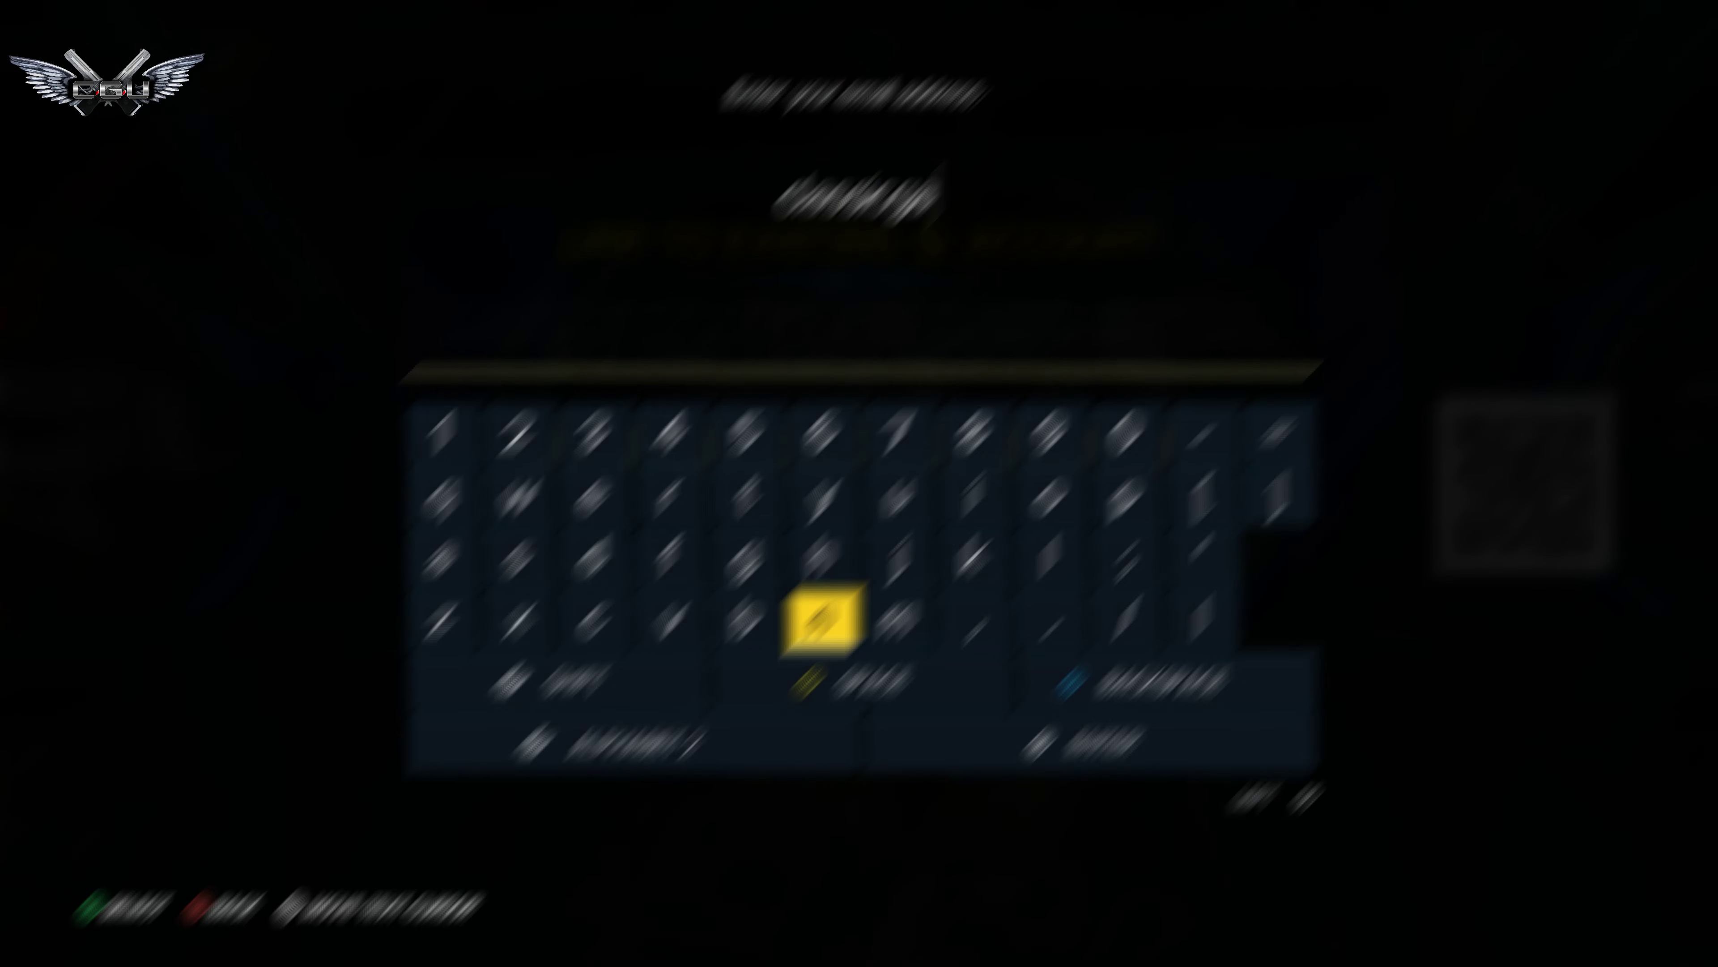
{"action": "key", "text": "Return"}
{"action": "key", "text": "Right"}
{"action": "key", "text": "Up"}
{"action": "key", "text": "Up"}
{"action": "key", "text": "Left"}
{"action": "key", "text": "Left"}
{"action": "key", "text": "Left"}
{"action": "key", "text": "Left"}
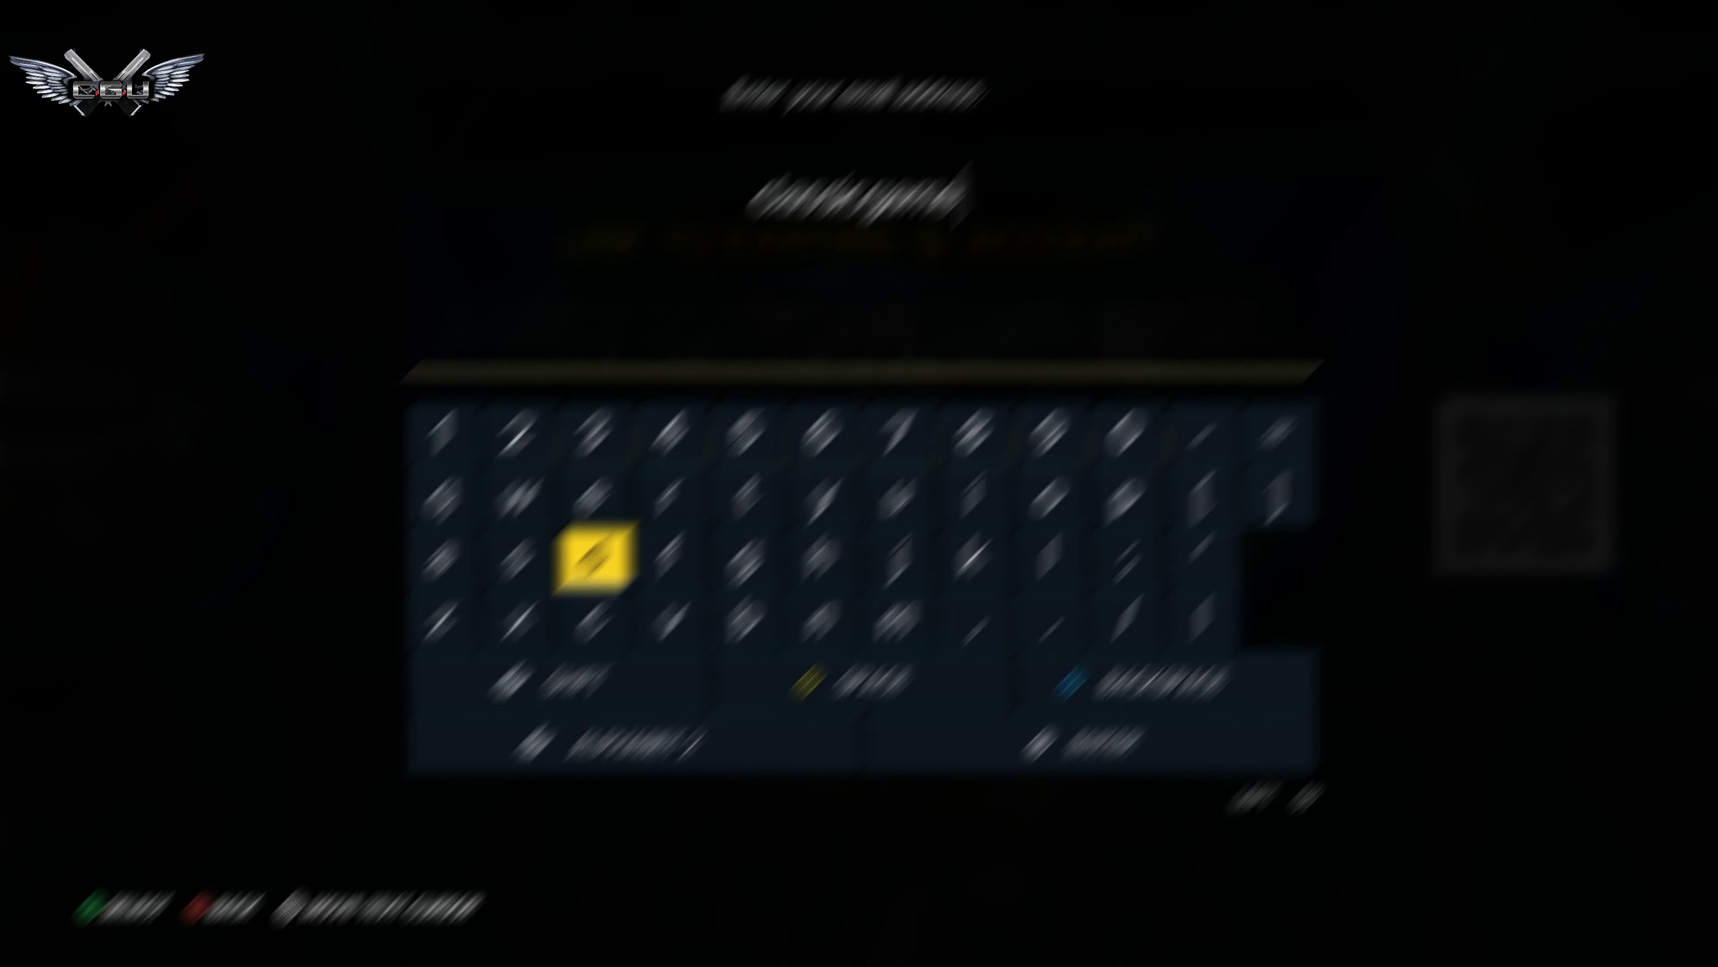
{"action": "key", "text": "Right"}
{"action": "key", "text": "Right"}
{"action": "key", "text": "Up"}
{"action": "key", "text": "Right"}
{"action": "key", "text": "Right"}
{"action": "key", "text": "Right"}
{"action": "key", "text": "Return"}
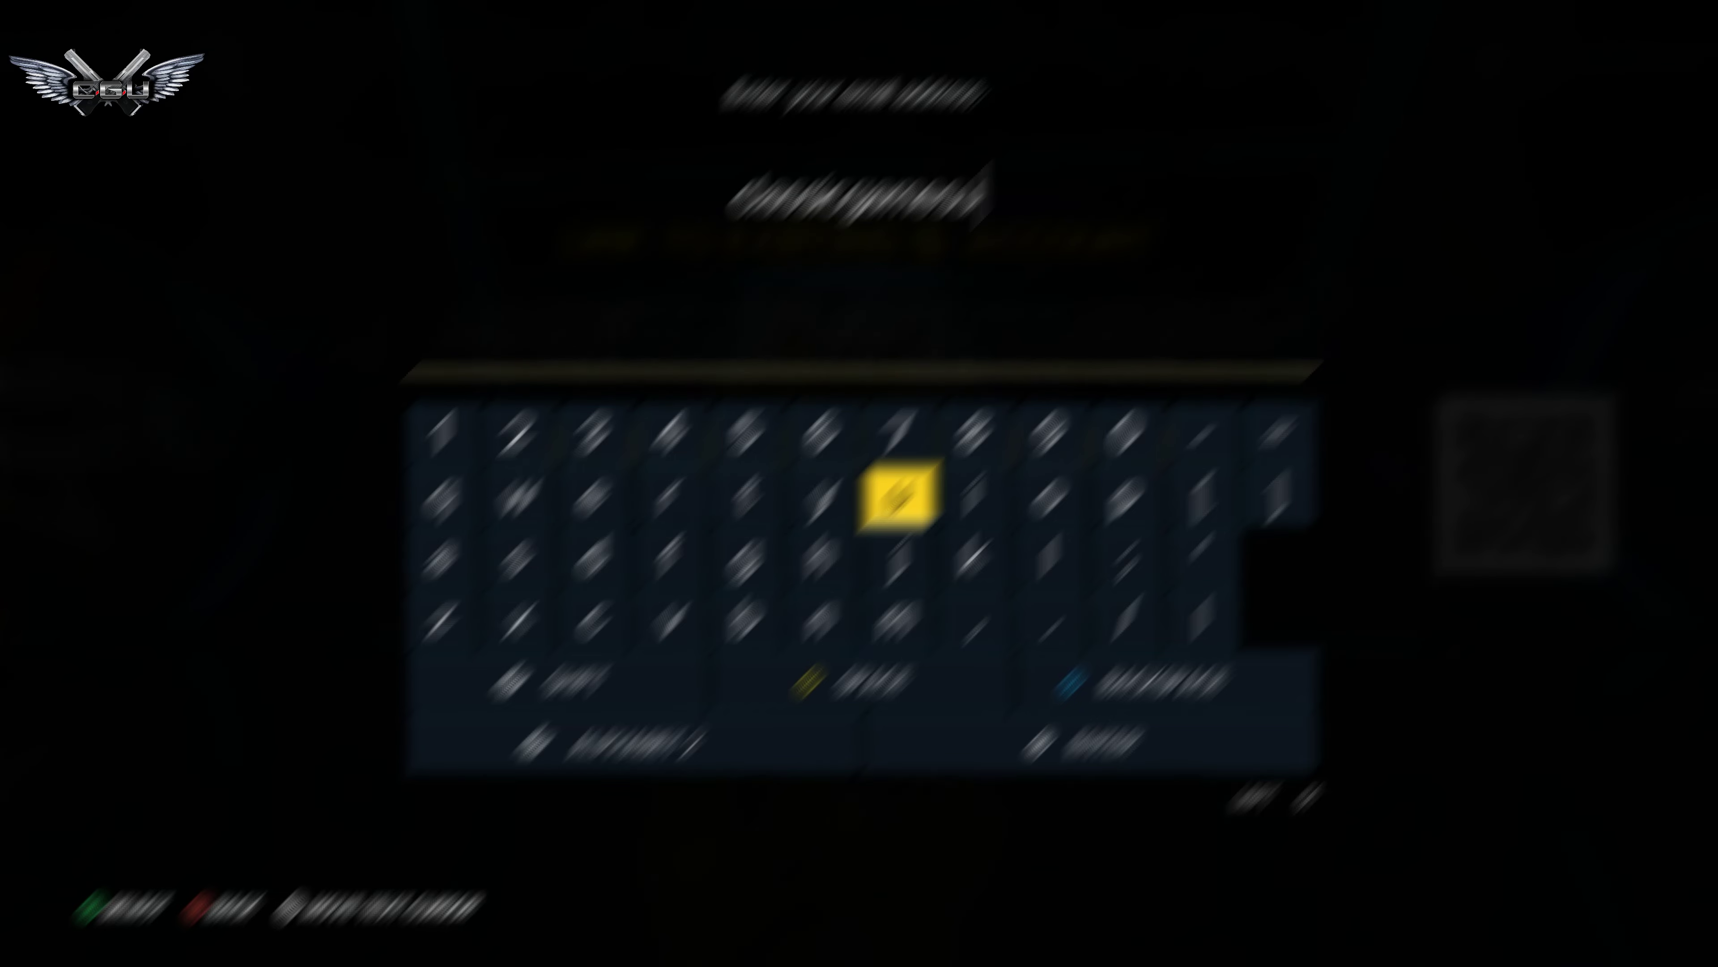
{"action": "key", "text": "Left"}
{"action": "key", "text": "Return"}
{"action": "key", "text": "Up"}
{"action": "key", "text": "Up"}
{"action": "key", "text": "Right"}
{"action": "key", "text": "Right"}
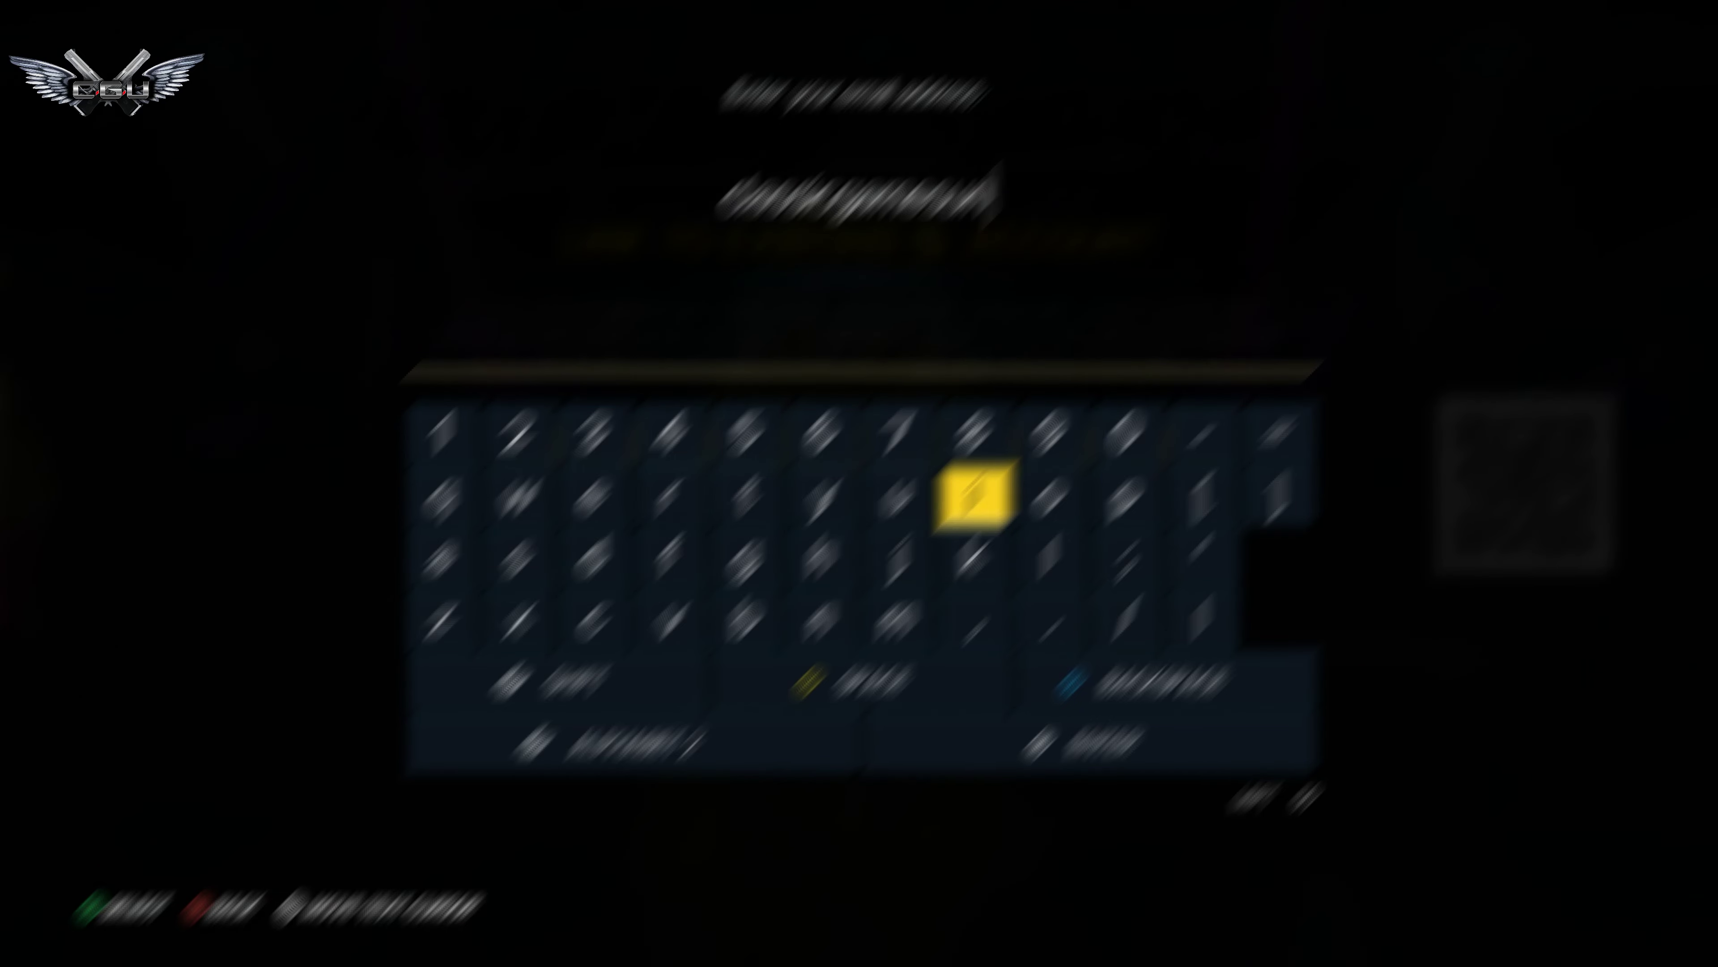